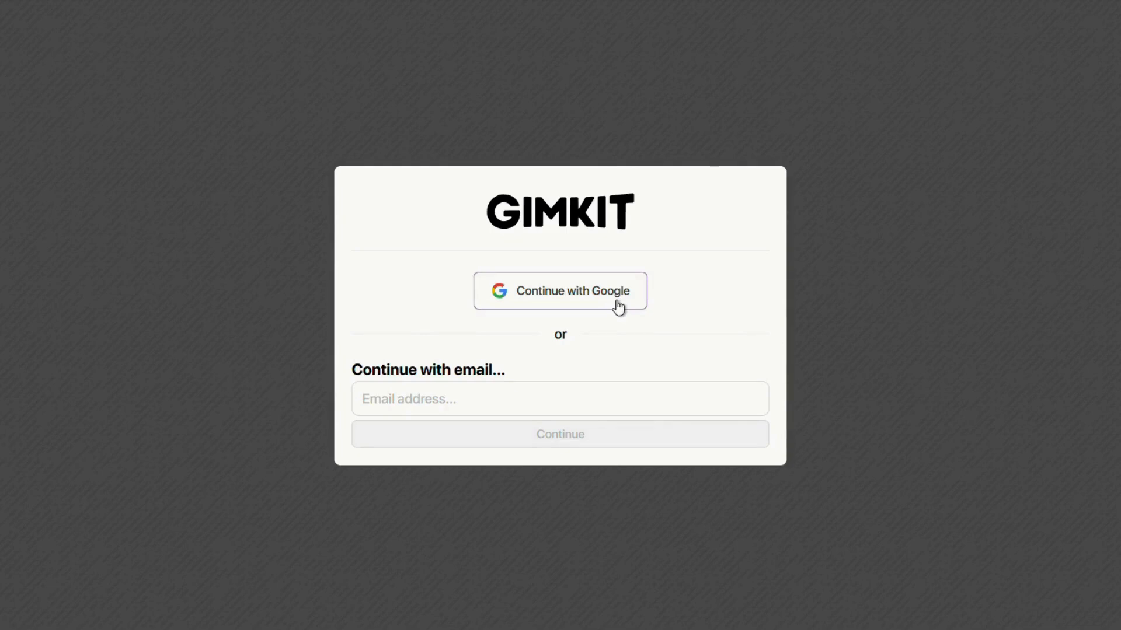
Enter the account e-mail address, fixing a typo, and submit it to begin sign-up.
click(521, 404)
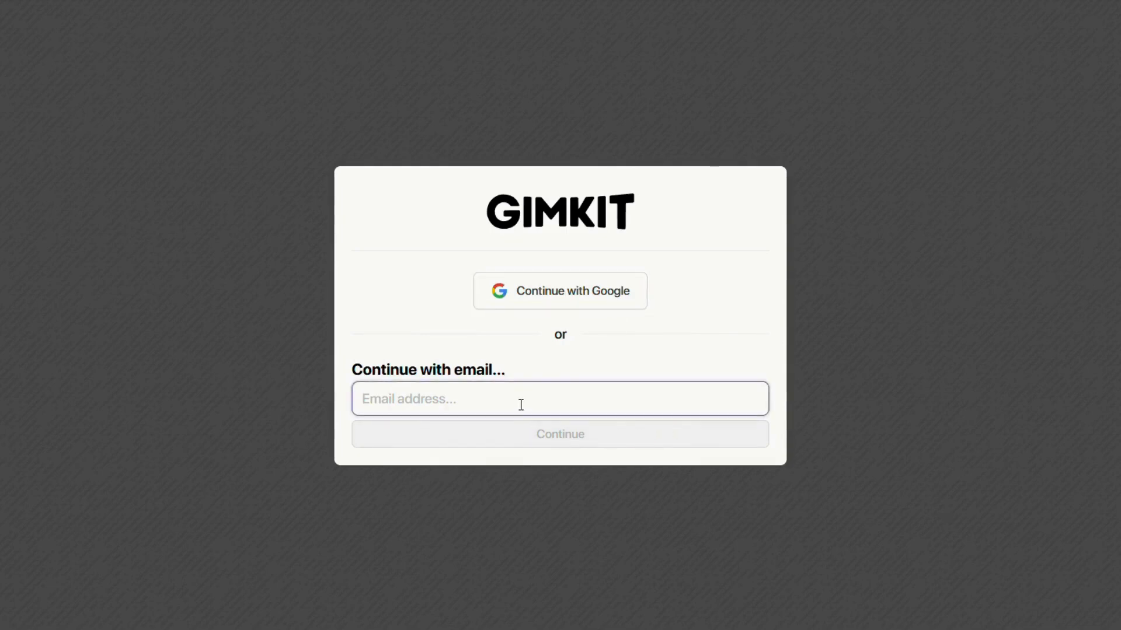
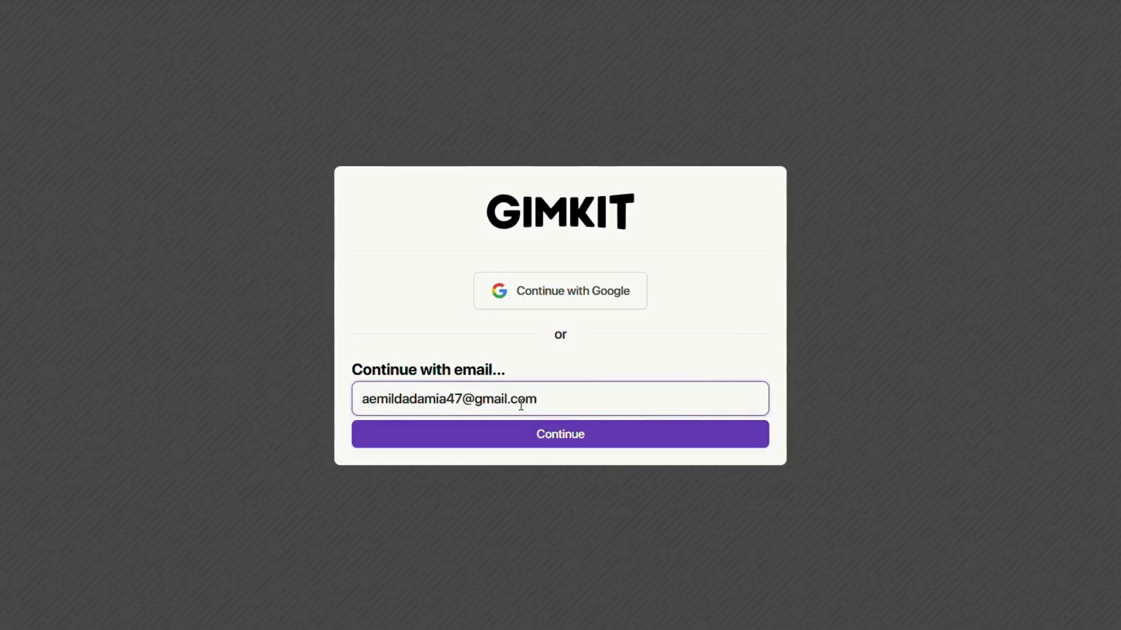
click(525, 434)
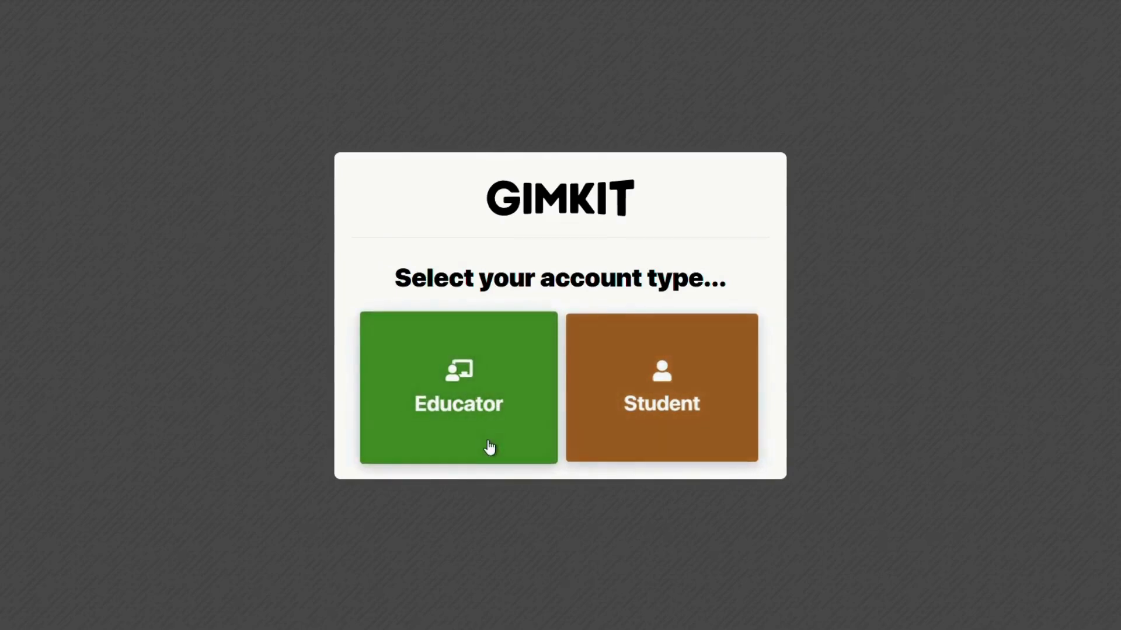
Choose Educator and fill in the first name, last name and account password.
click(489, 447)
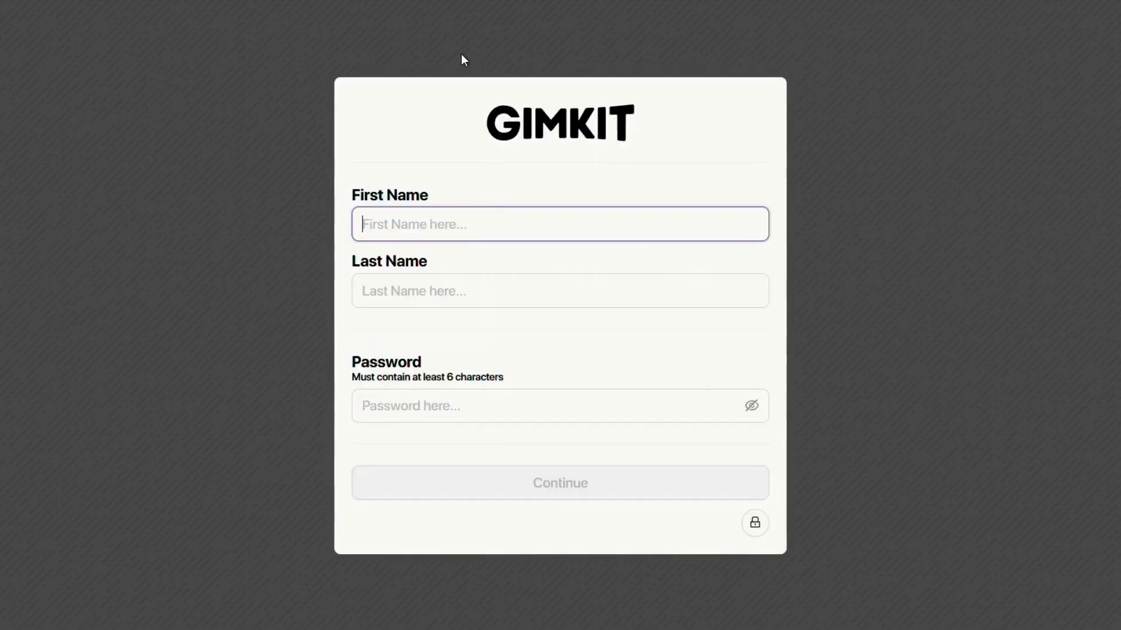
click(464, 289)
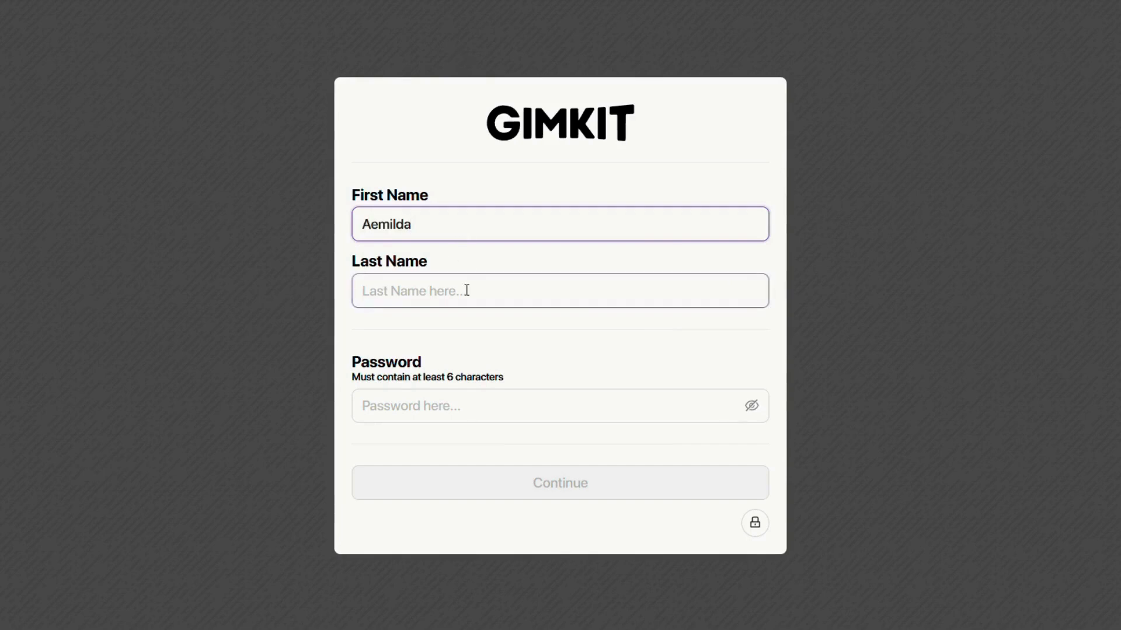
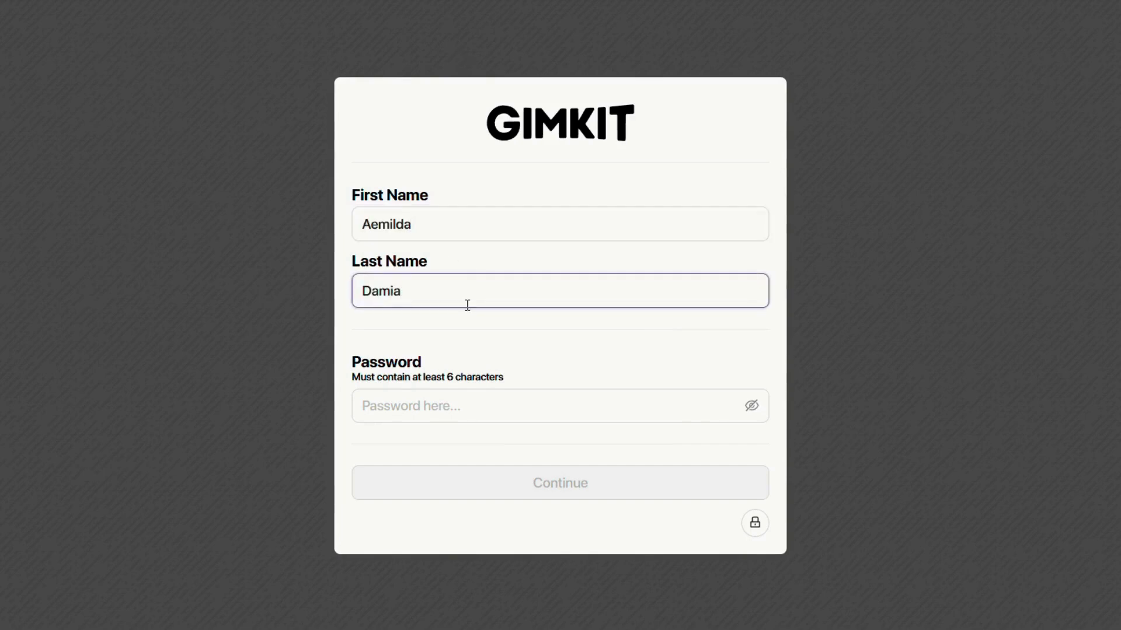
click(464, 411)
text(•••••••••••••)
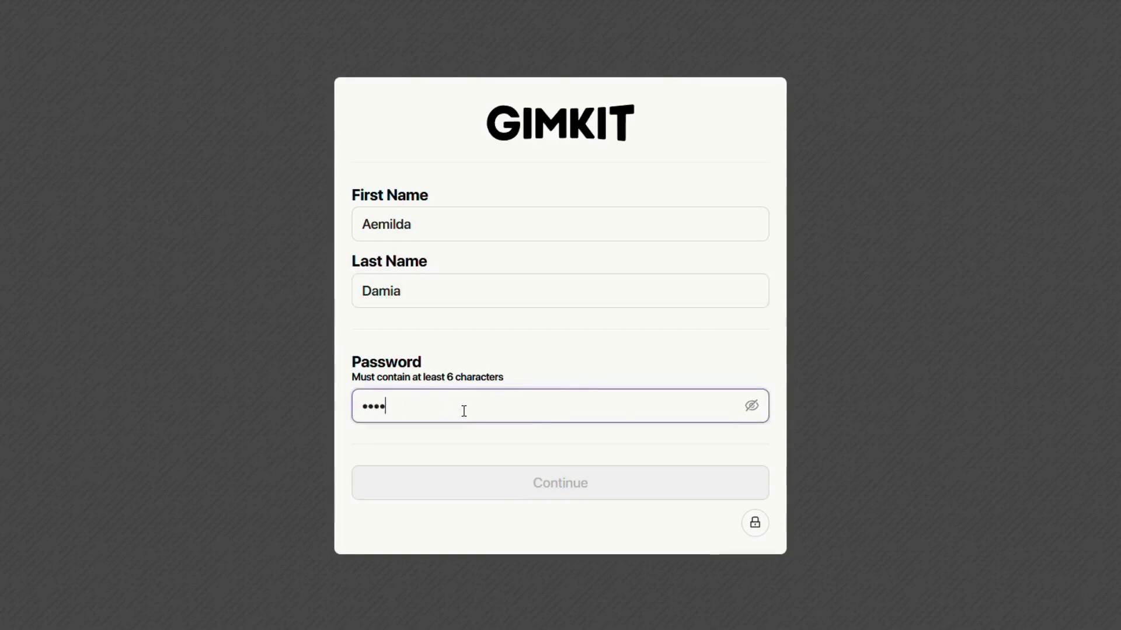
text(••)
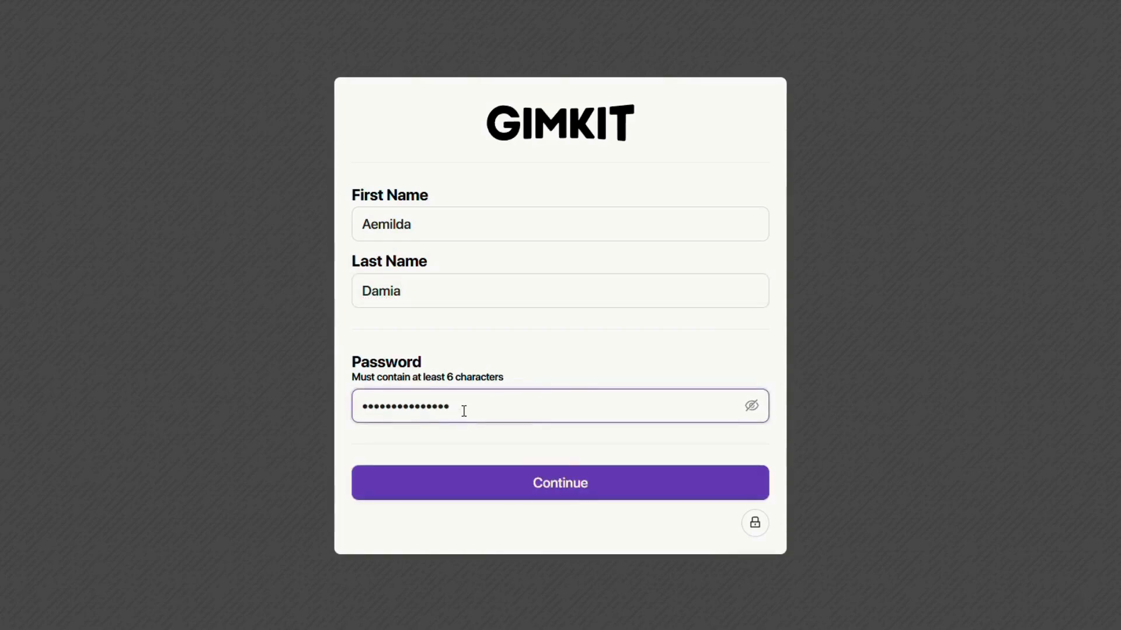
click(508, 487)
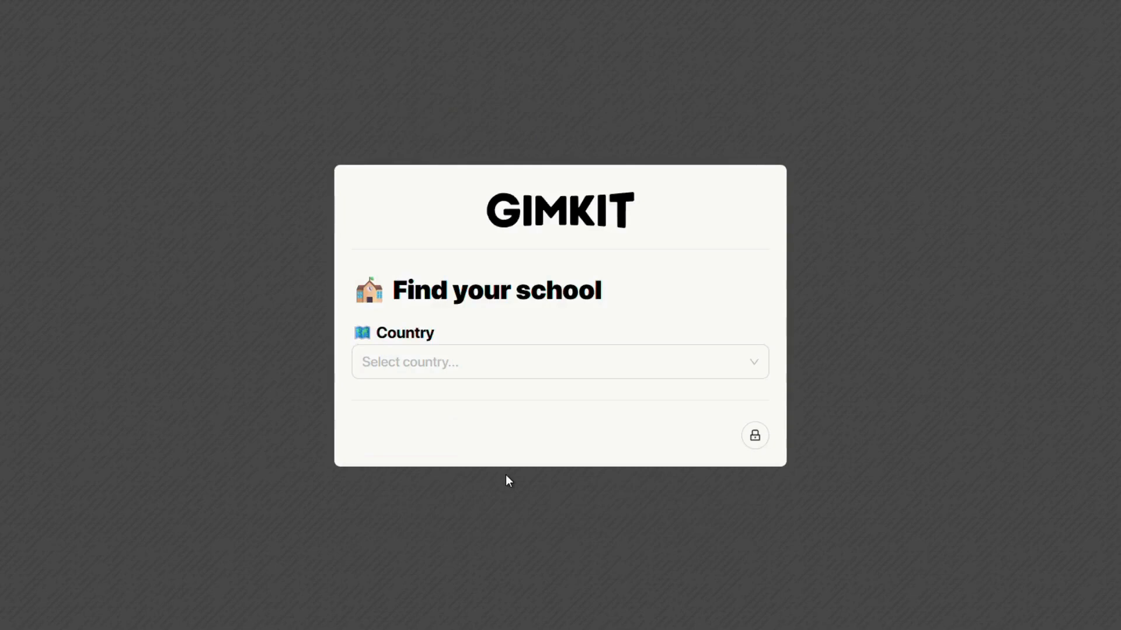
Set country Malaysia, expertise Science and grade level High School, then finish the account.
click(535, 365)
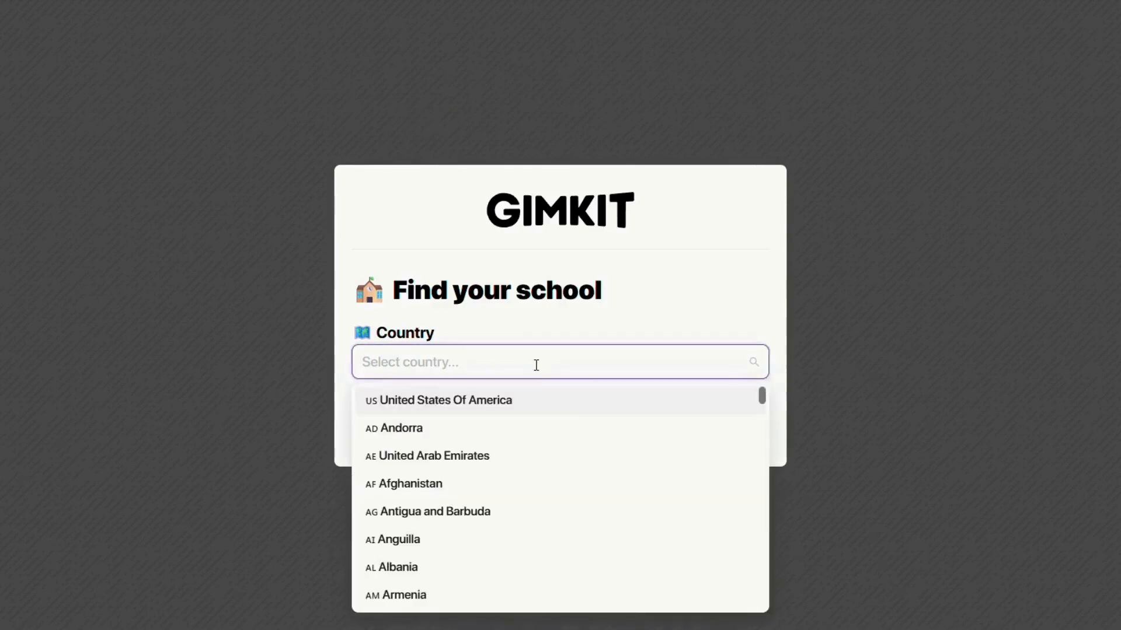
text(mala)
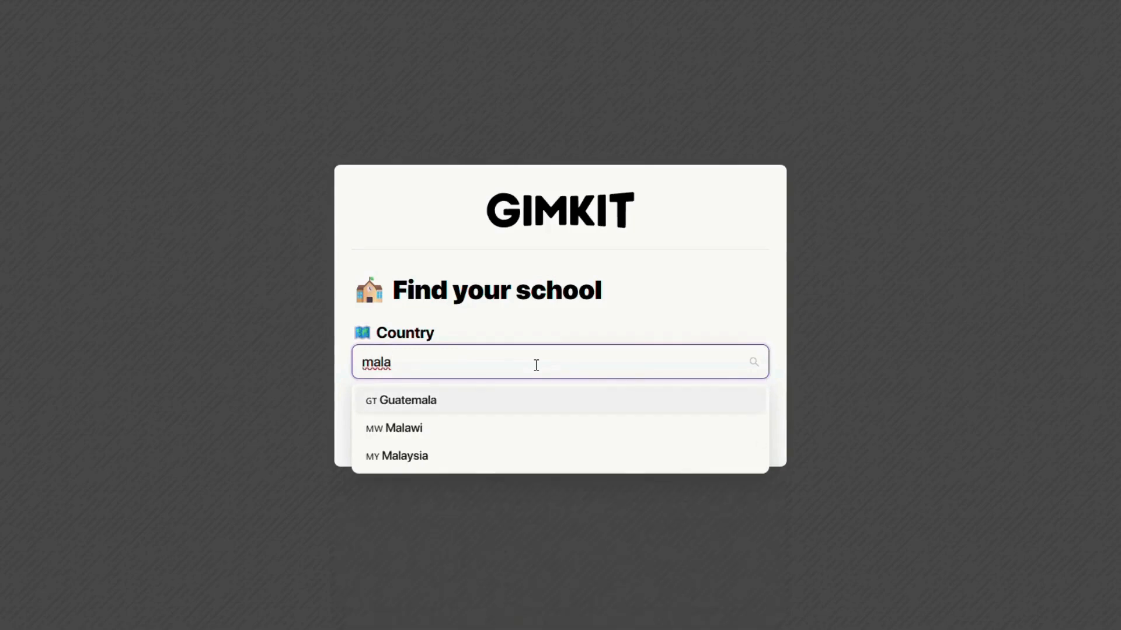
click(472, 465)
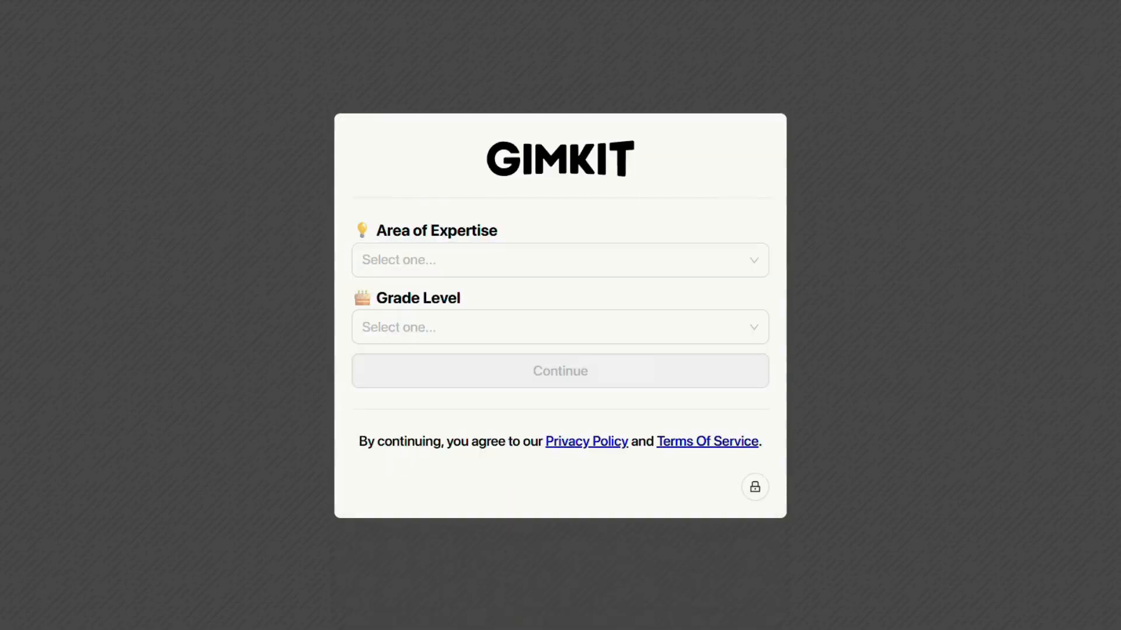
click(755, 261)
scroll(709, 336, down, 8)
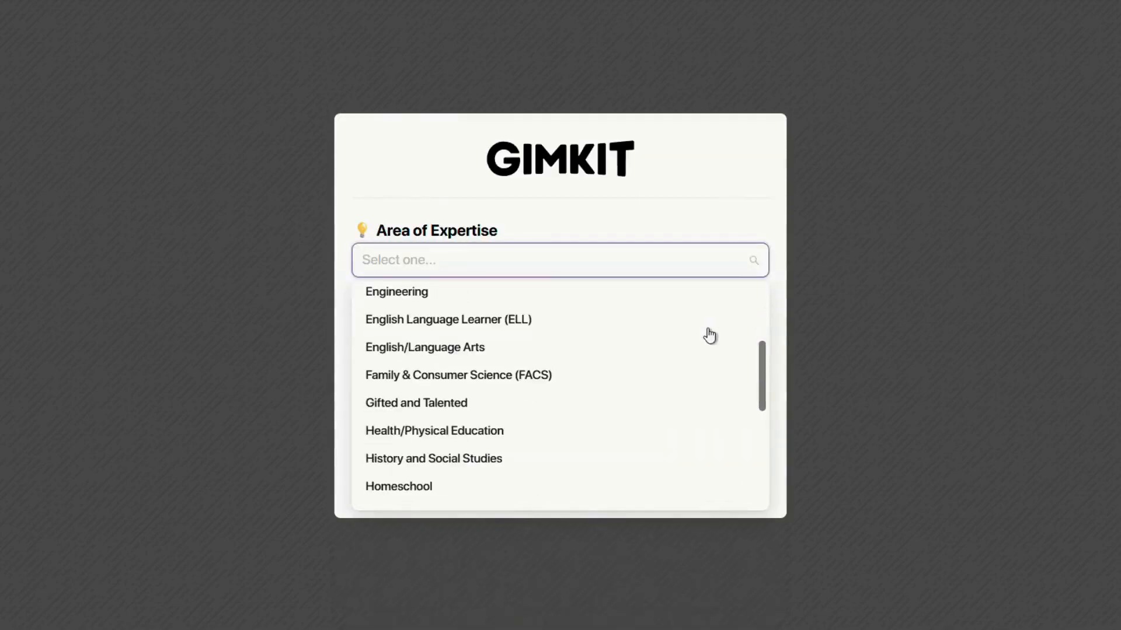
click(438, 392)
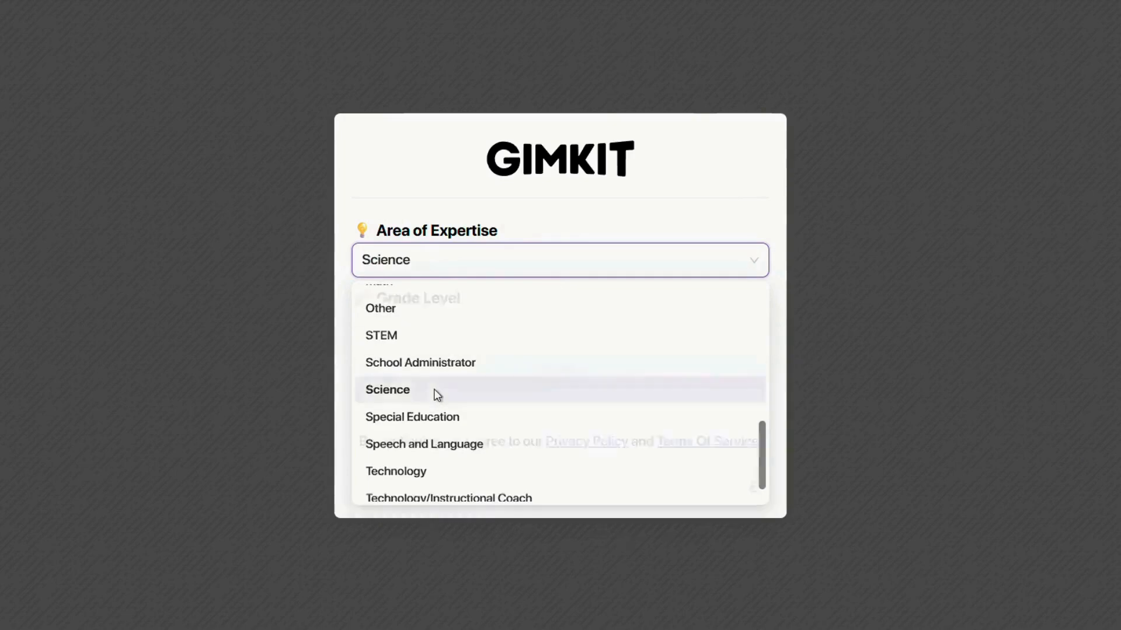
click(431, 327)
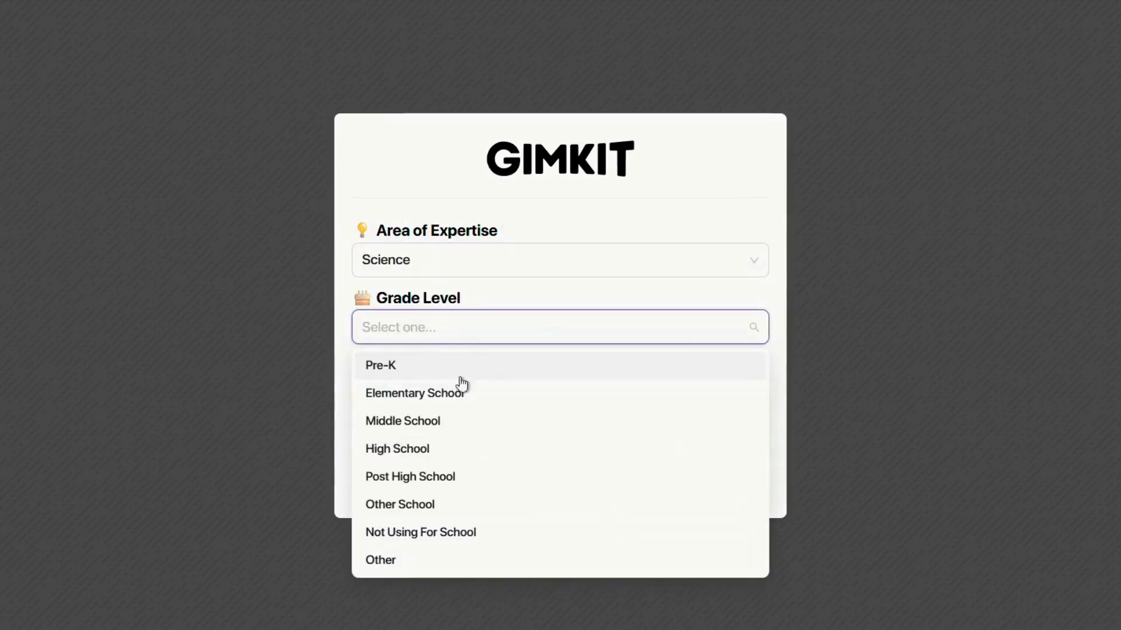
click(465, 449)
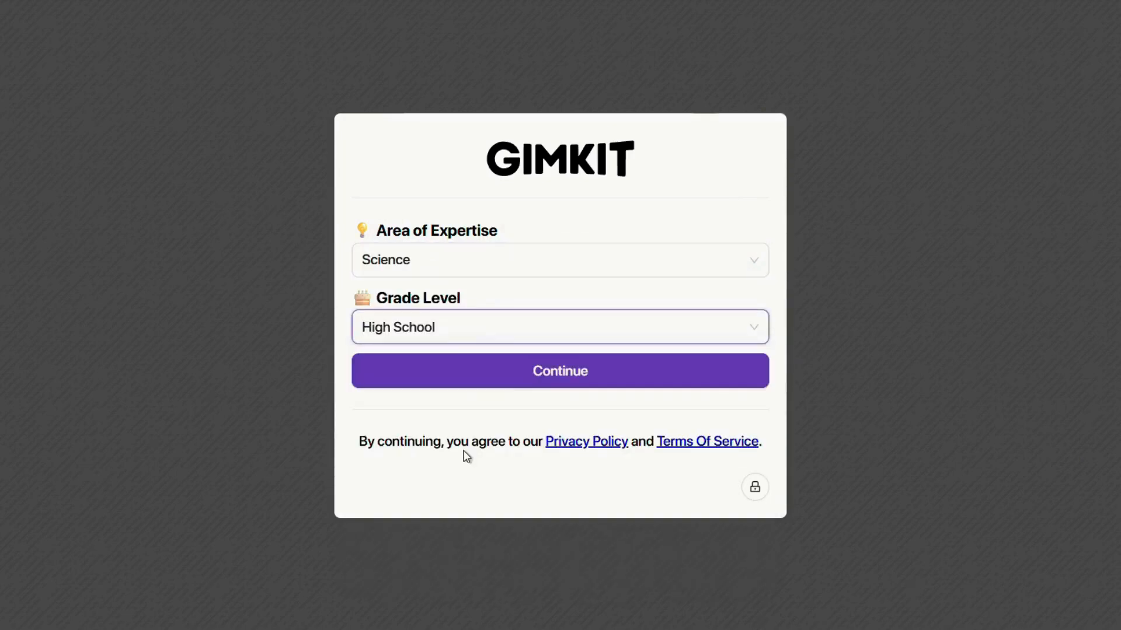
click(518, 380)
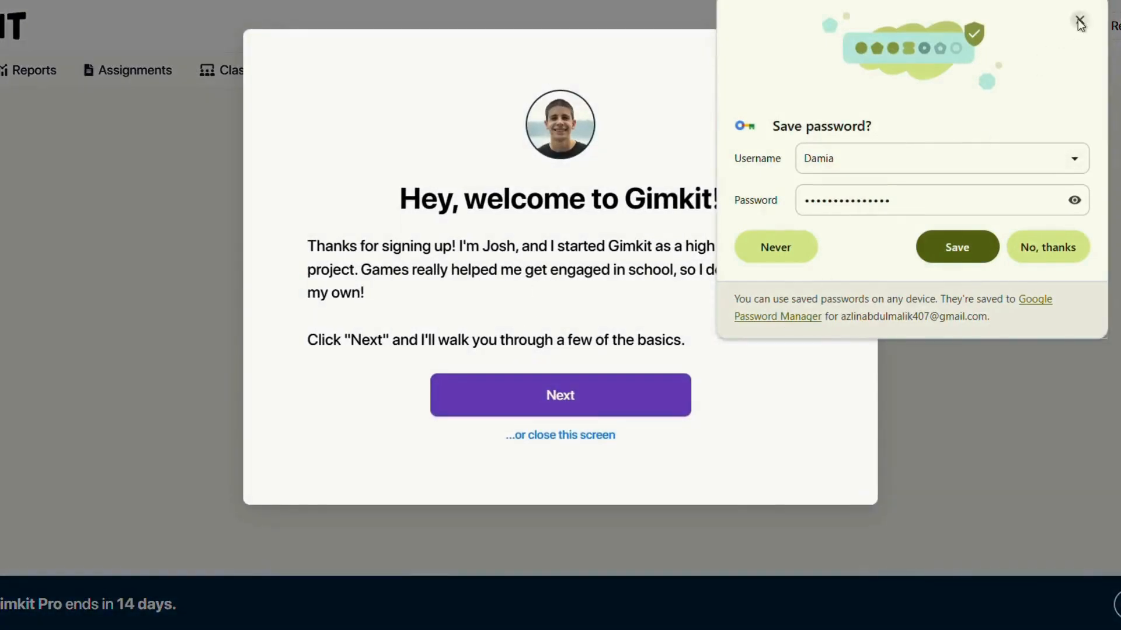
Dismiss Chrome's save-password popup and page through the welcome tour until it closes.
click(1079, 19)
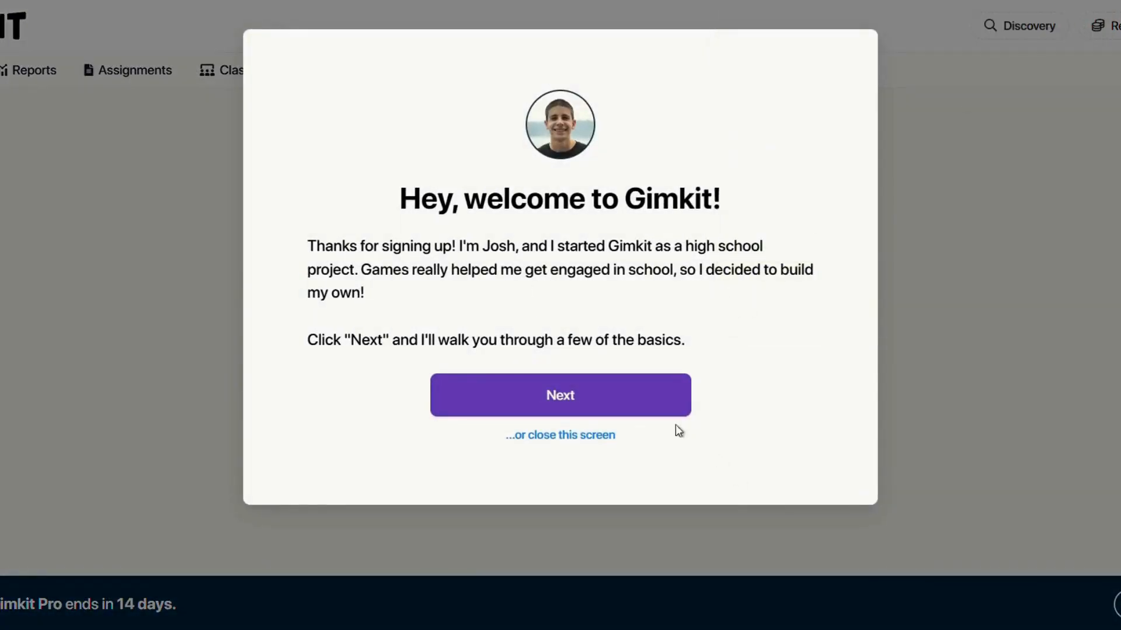
click(662, 408)
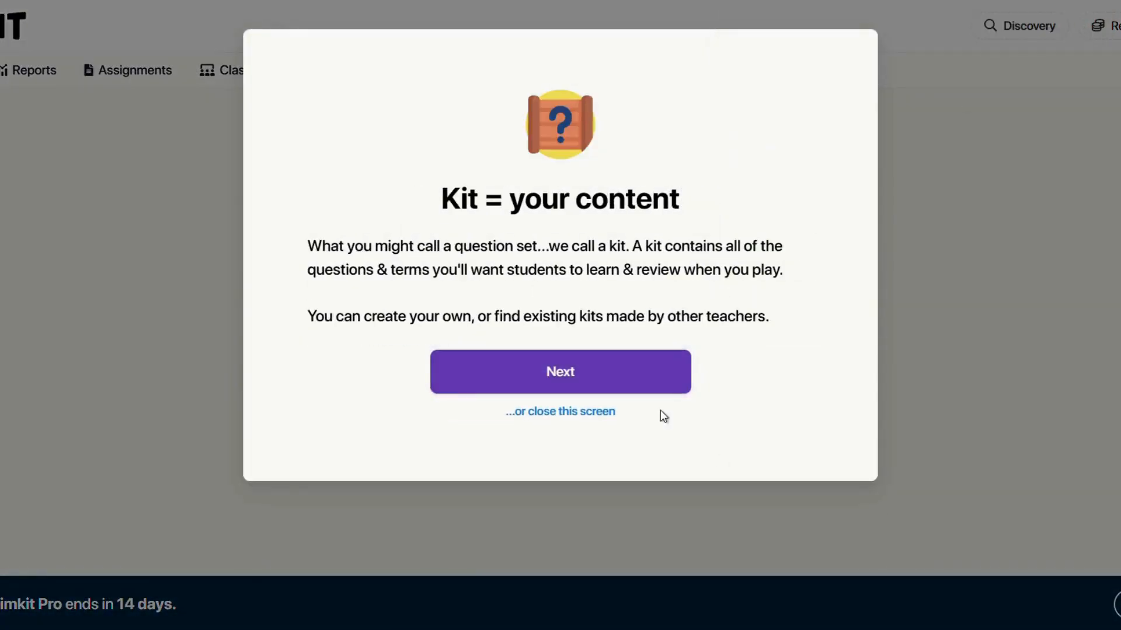
click(660, 384)
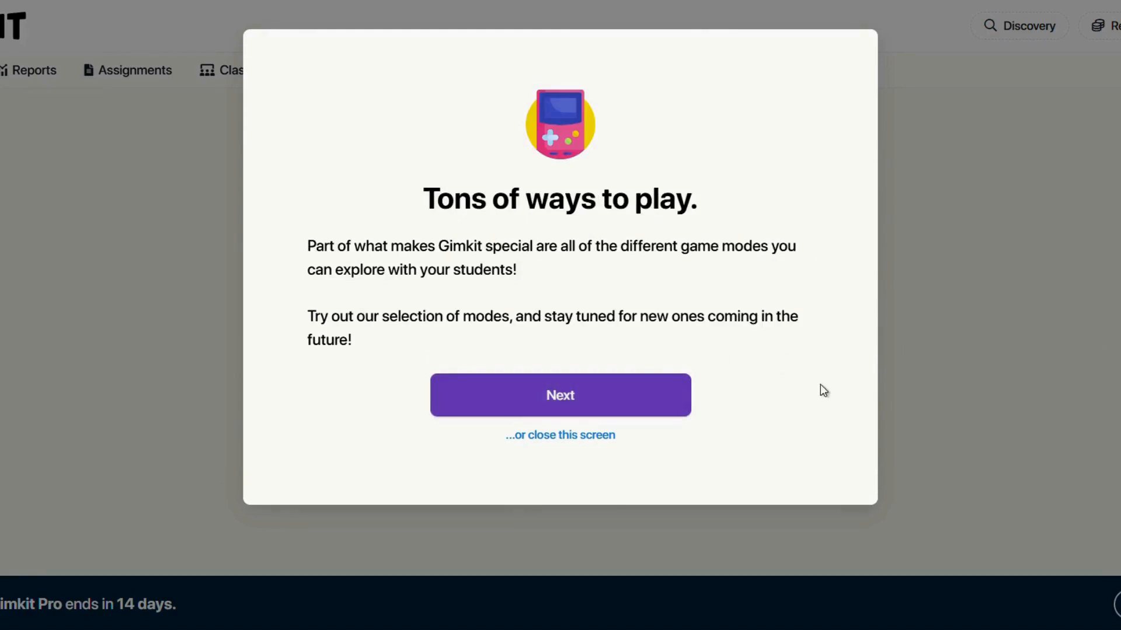
click(661, 408)
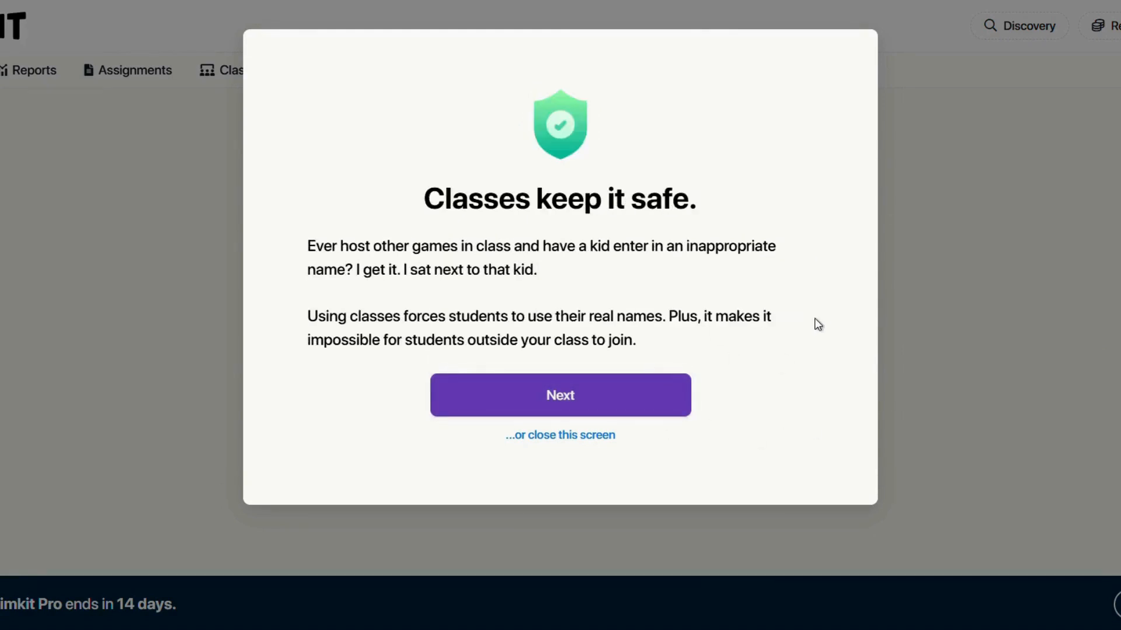
click(671, 411)
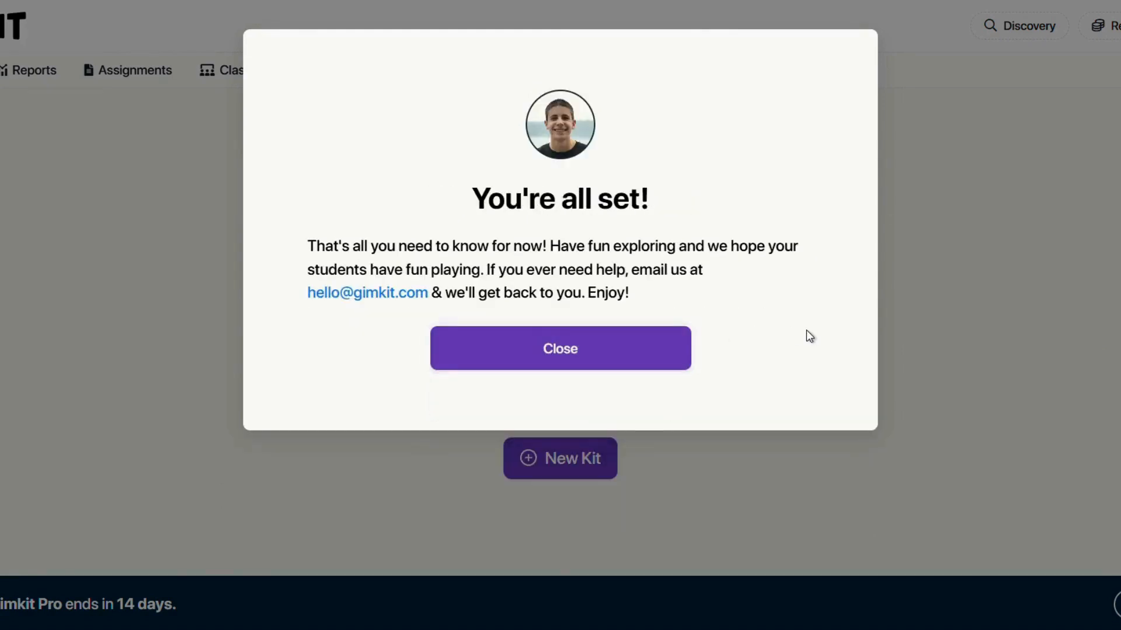
click(625, 368)
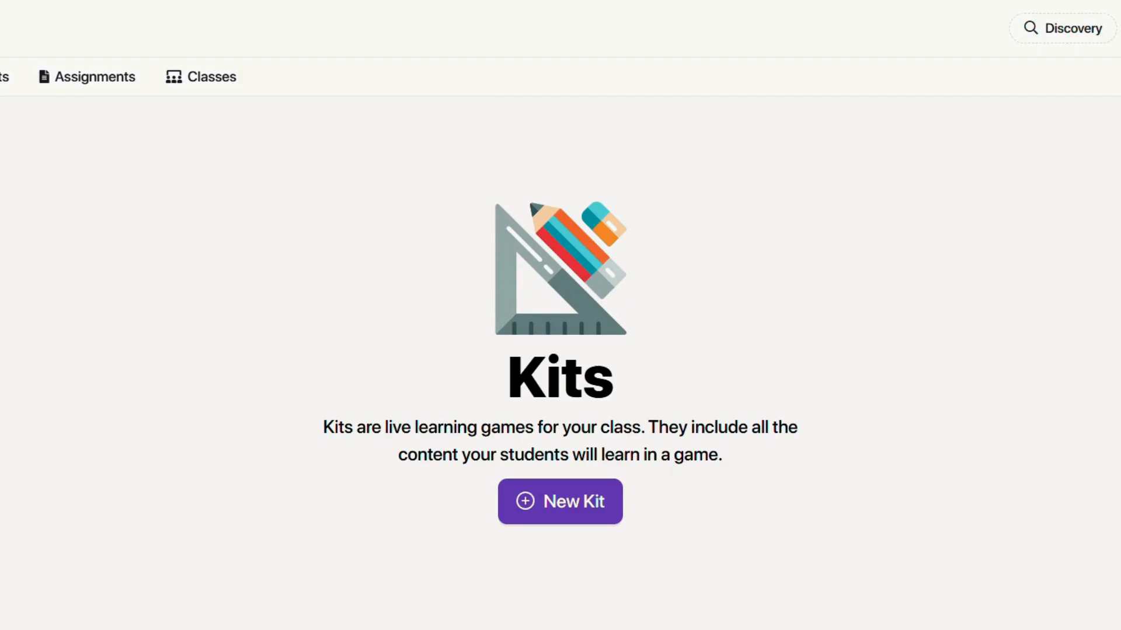
Create a new kit named Fungi with language English and subject Science.
click(590, 501)
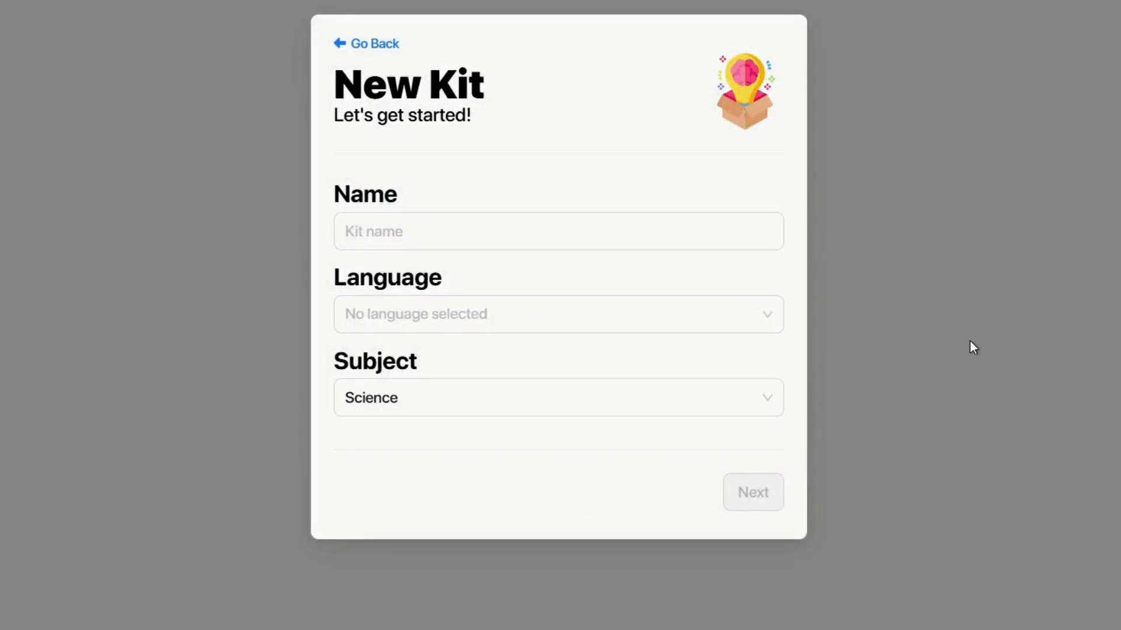
click(465, 230)
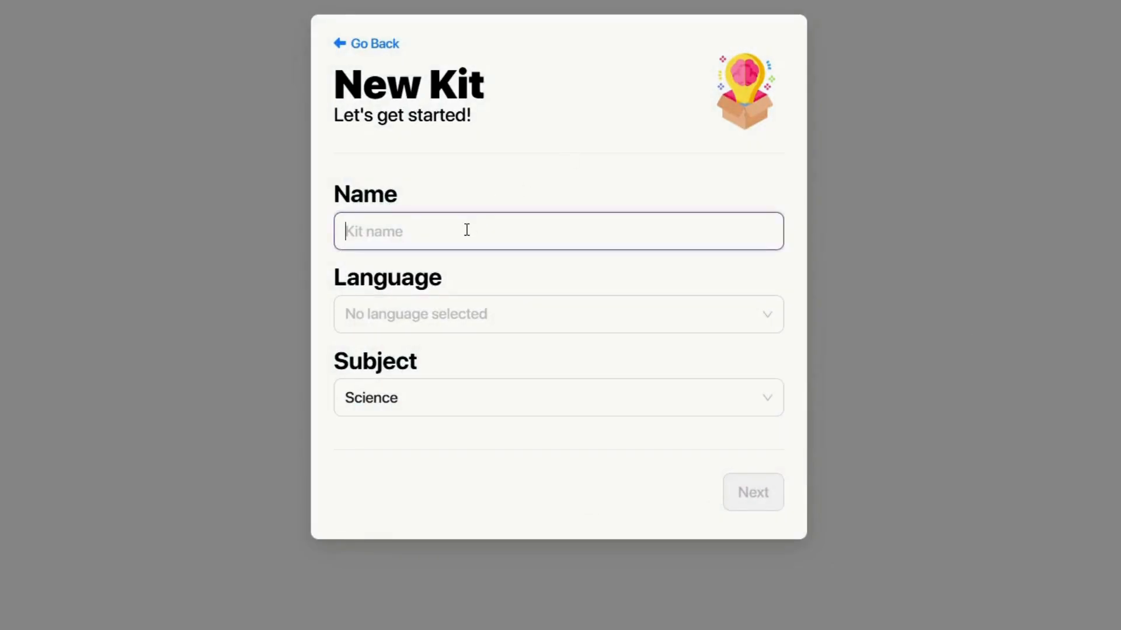
text(Fungi)
click(450, 315)
click(429, 354)
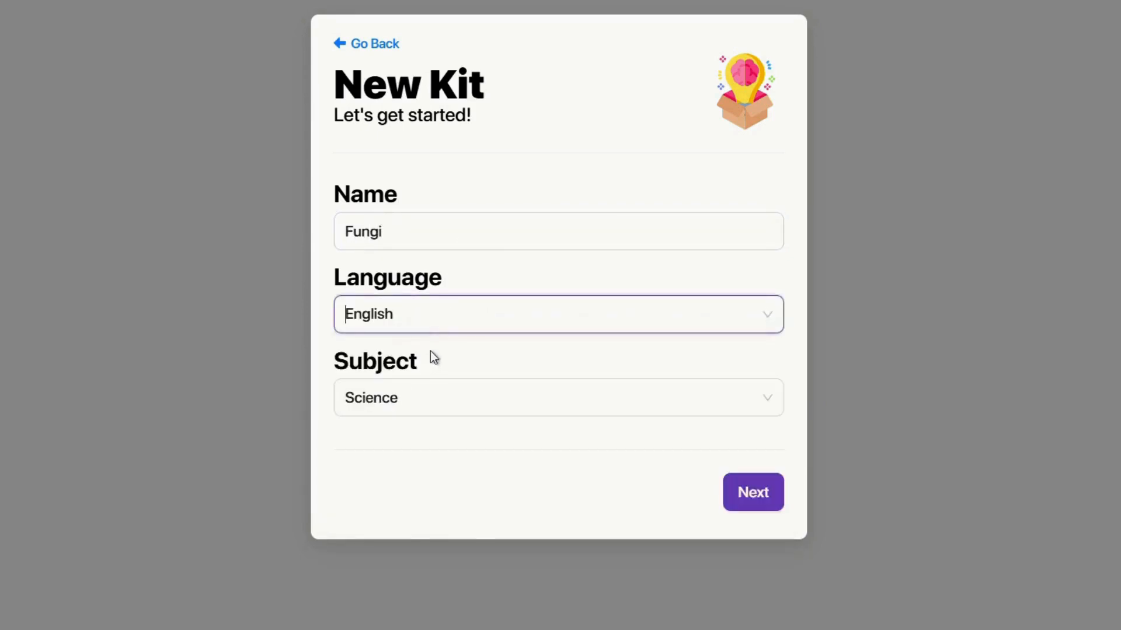
click(428, 406)
scroll(453, 527, down, 3)
click(462, 499)
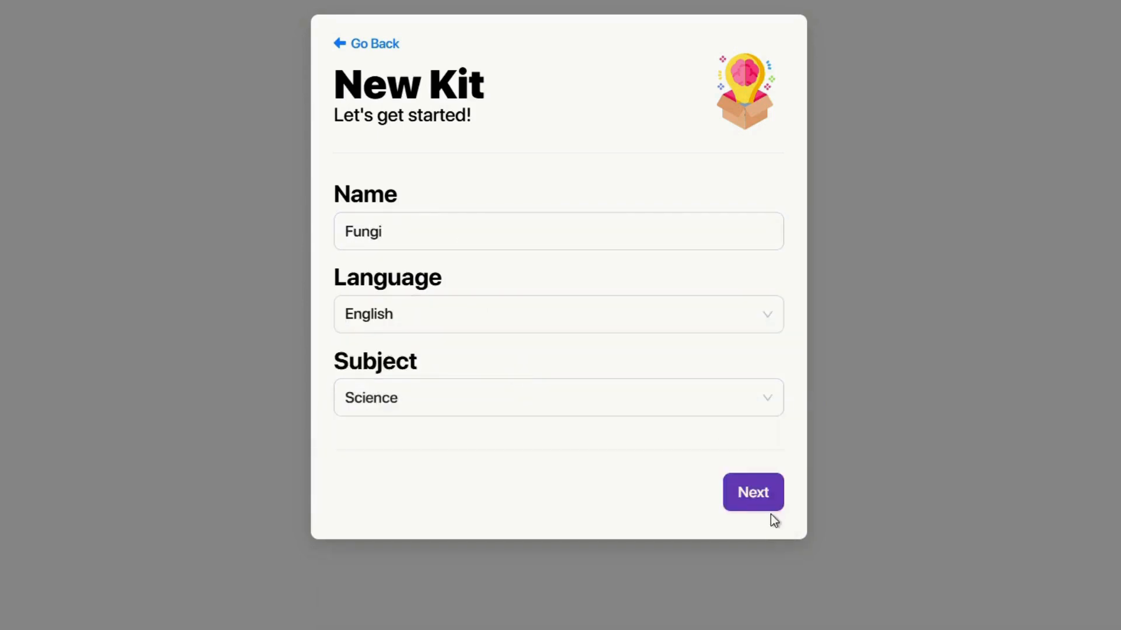
Pick a mushroom photo from the Pexels results as the kit cover.
click(763, 498)
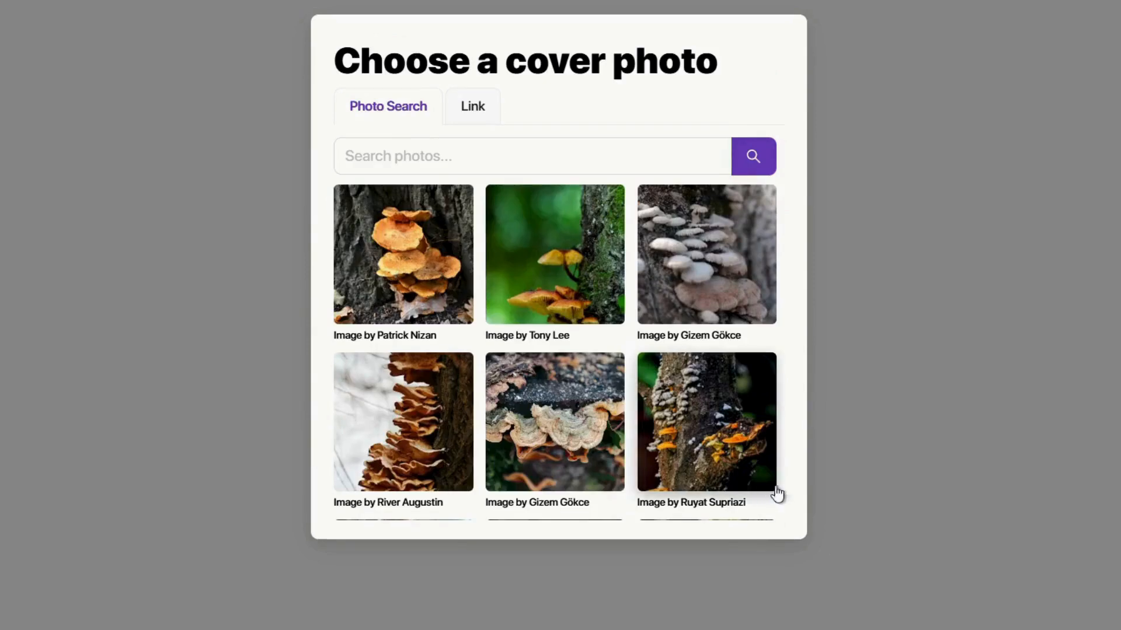
scroll(626, 325, down, 2)
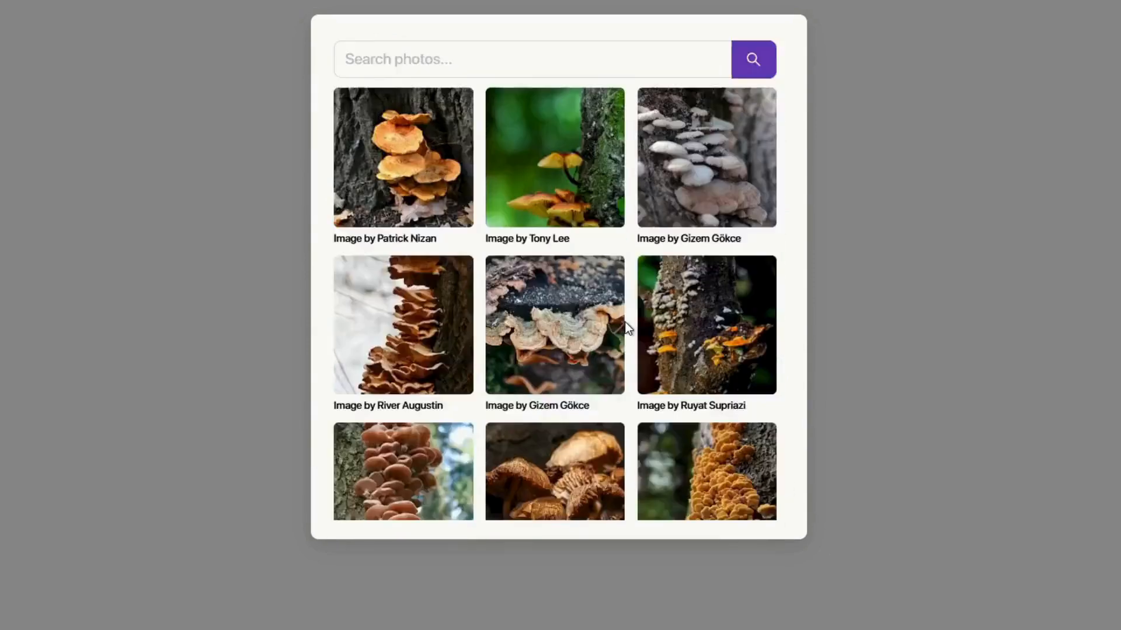
scroll(625, 322, down, 15)
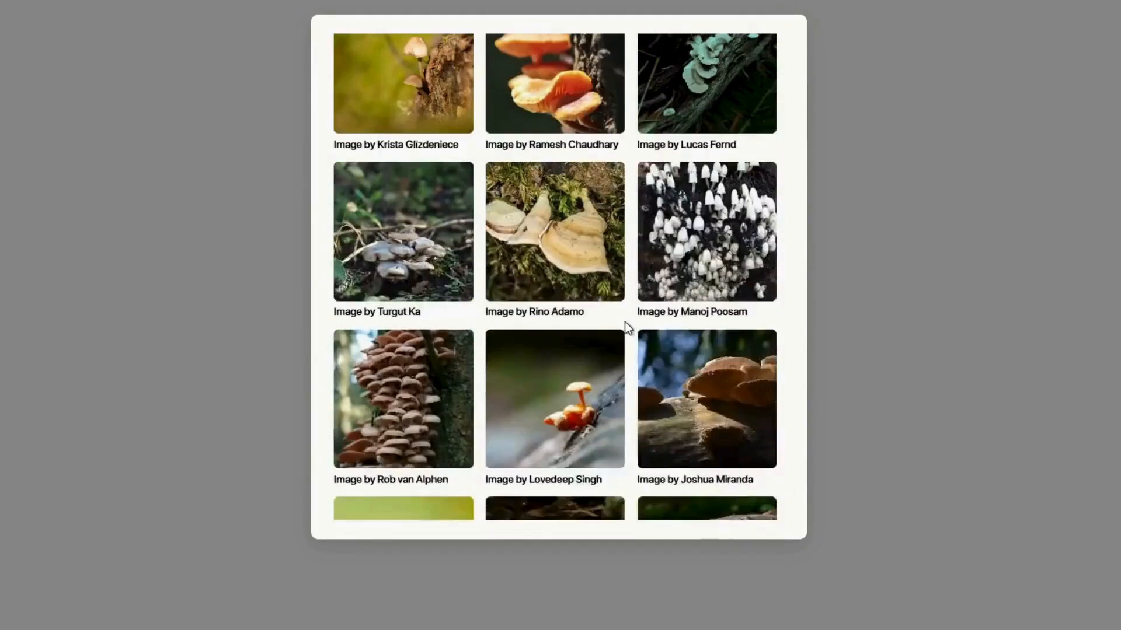
scroll(626, 325, down, 5)
scroll(626, 328, down, 5)
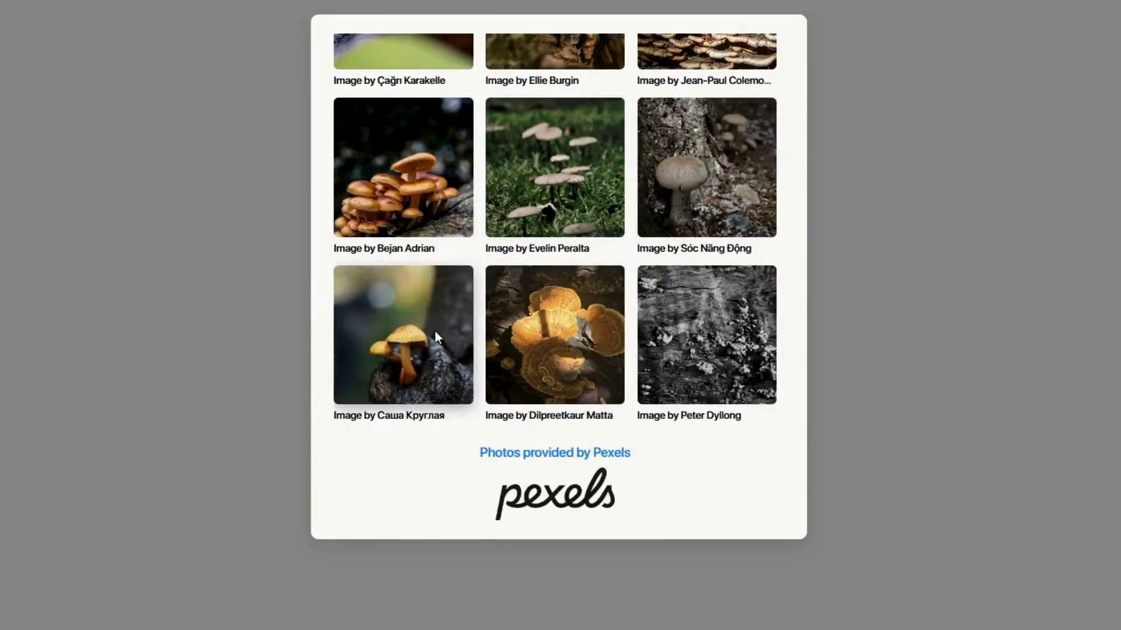
click(435, 330)
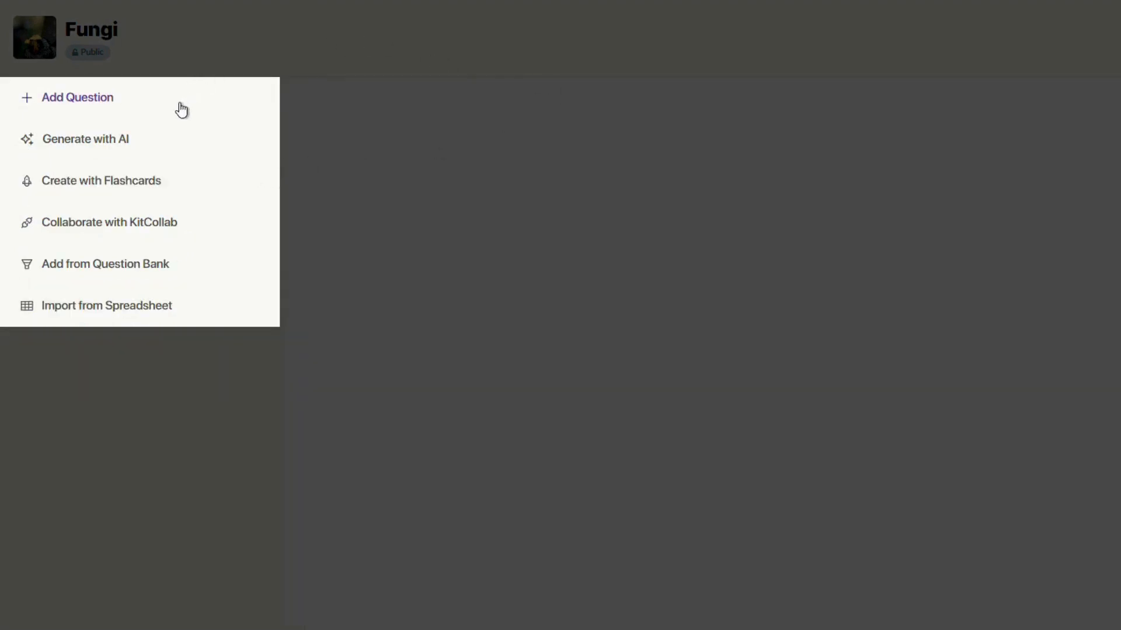
Start the question 'What is fungi?' and attach a photo found by searching 'fungi'.
click(122, 109)
text(What i)
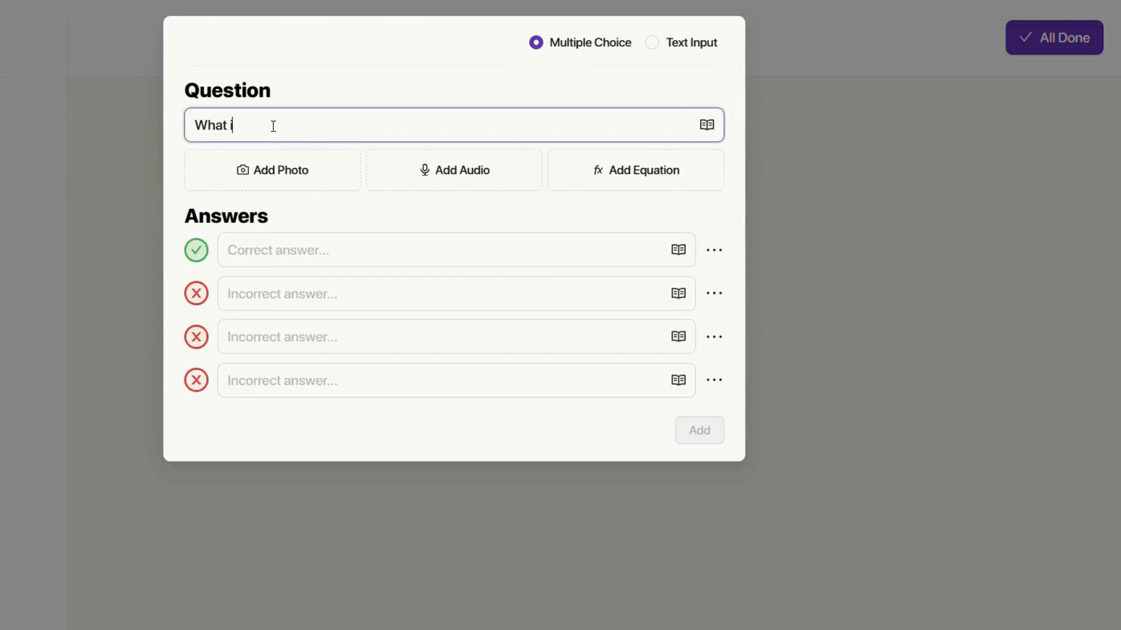
text(s fungi?)
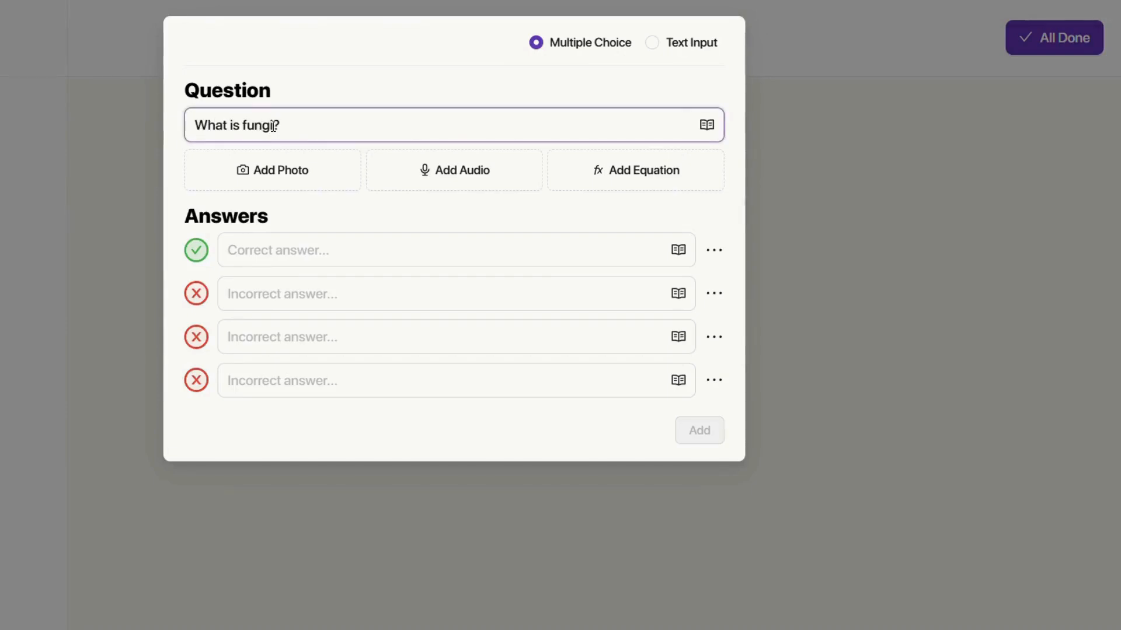
click(295, 172)
text(fungi)
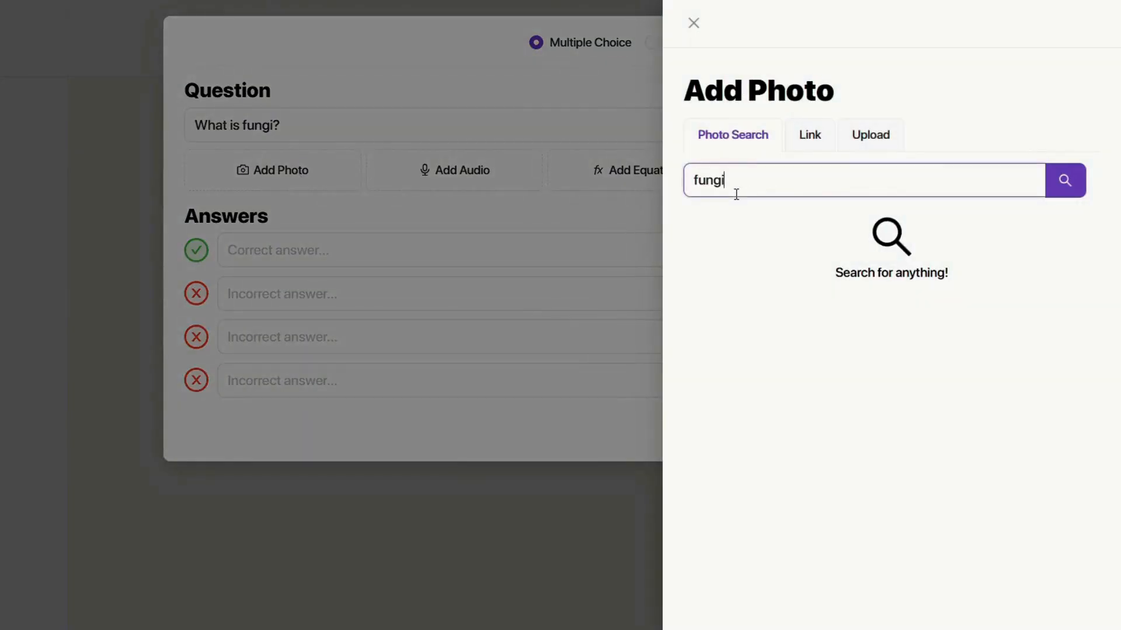
click(1068, 181)
click(753, 271)
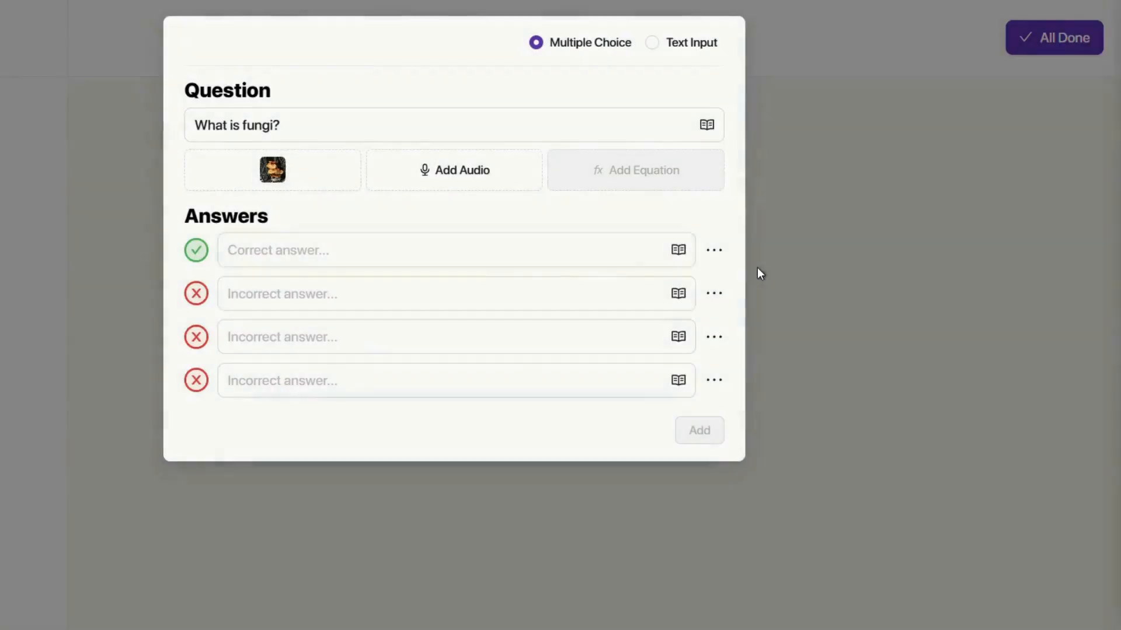
Fill in the answers, mark 'is a decomposer' correct, and save the question.
click(358, 264)
text(is a food)
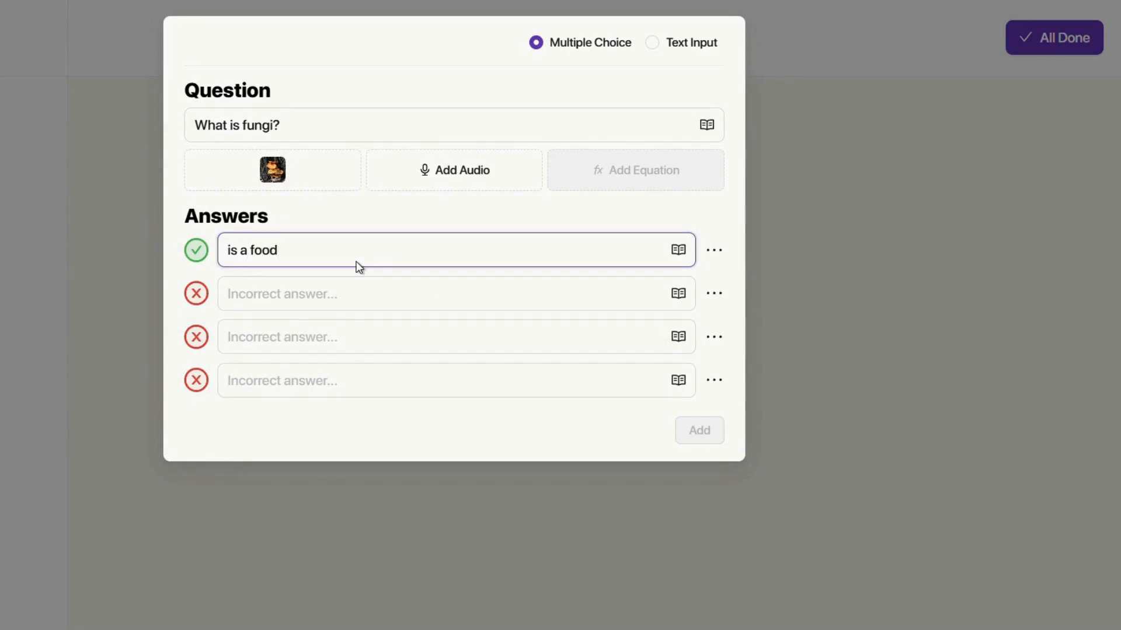
click(310, 299)
text(is)
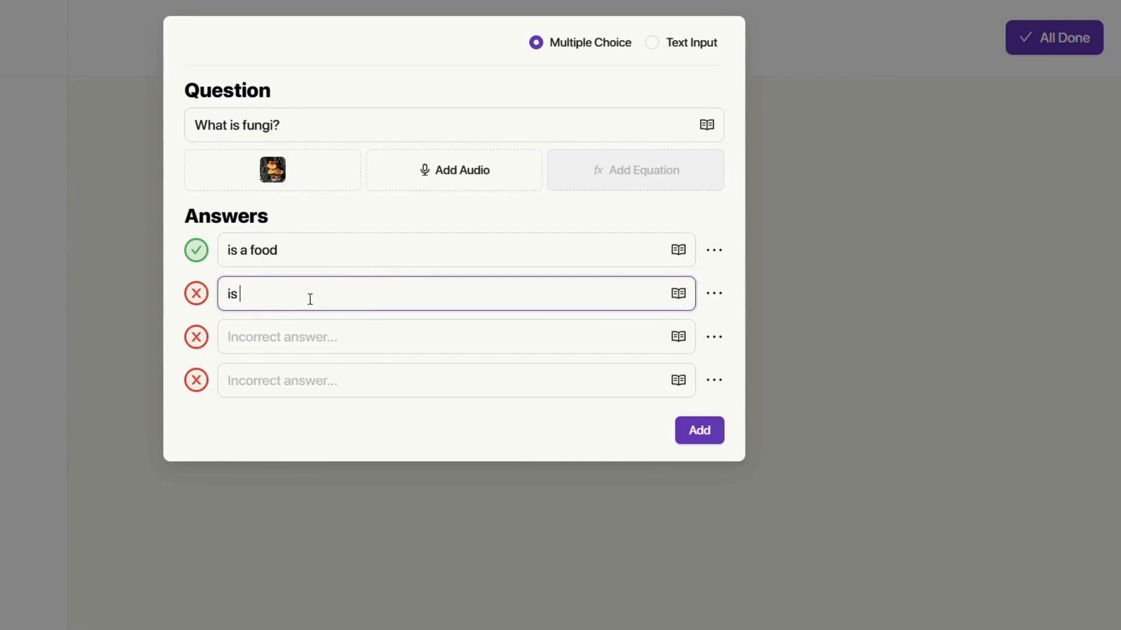
text( an animal)
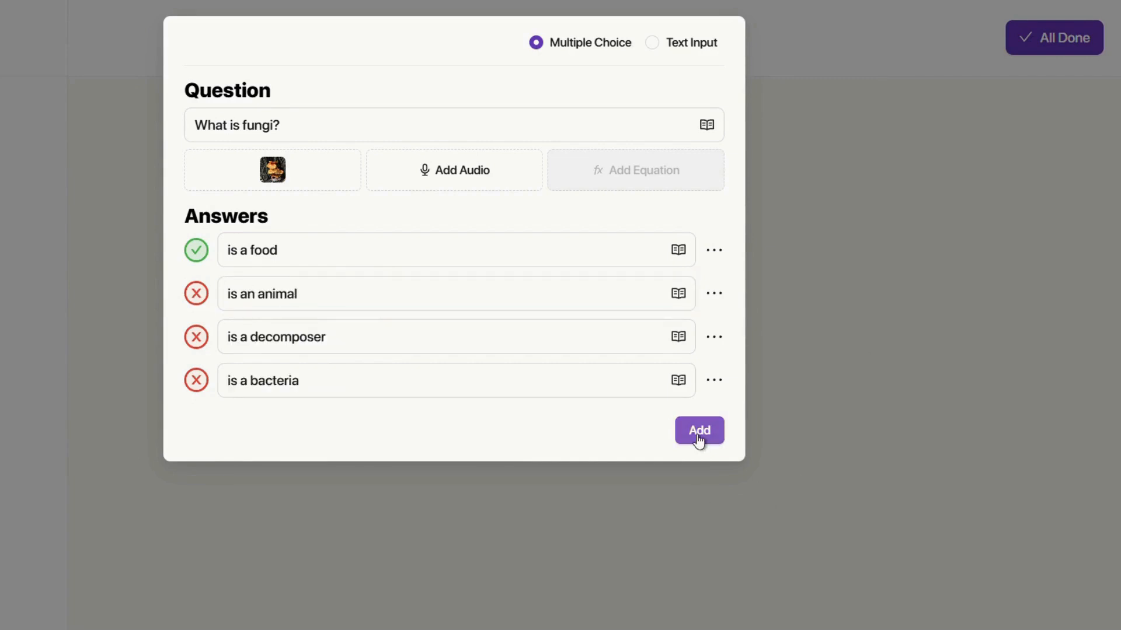
click(197, 338)
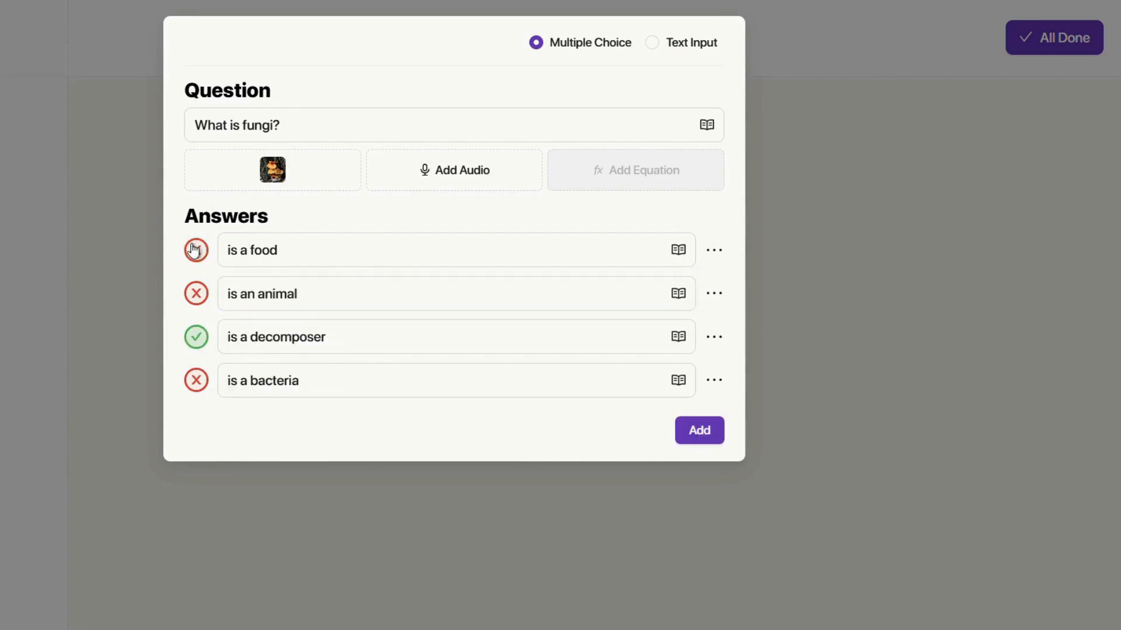
click(690, 431)
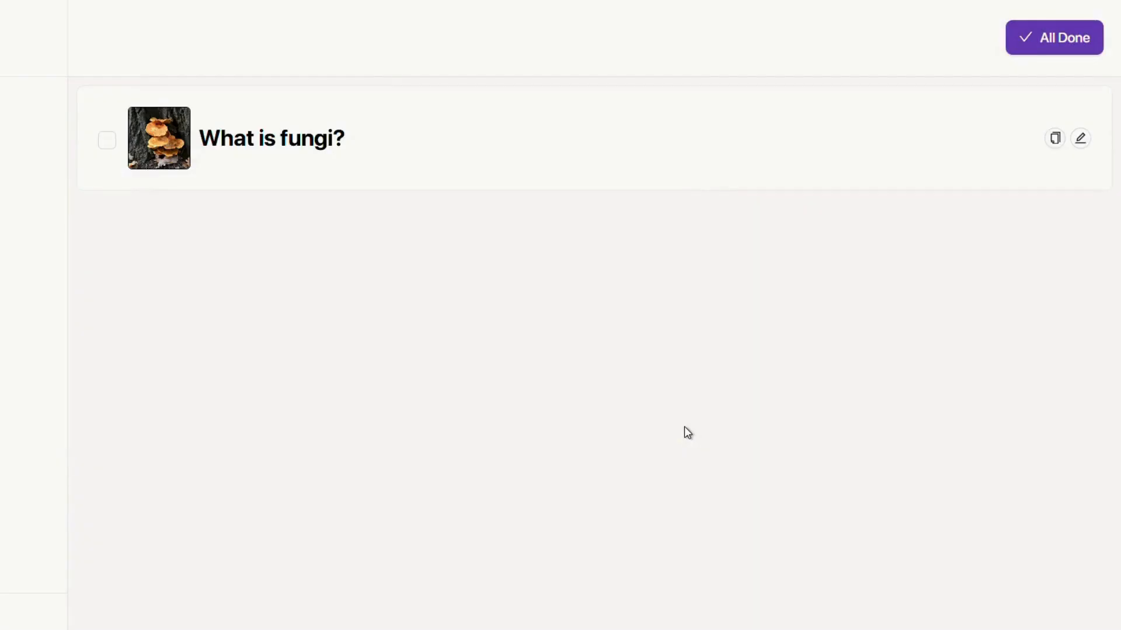
click(541, 170)
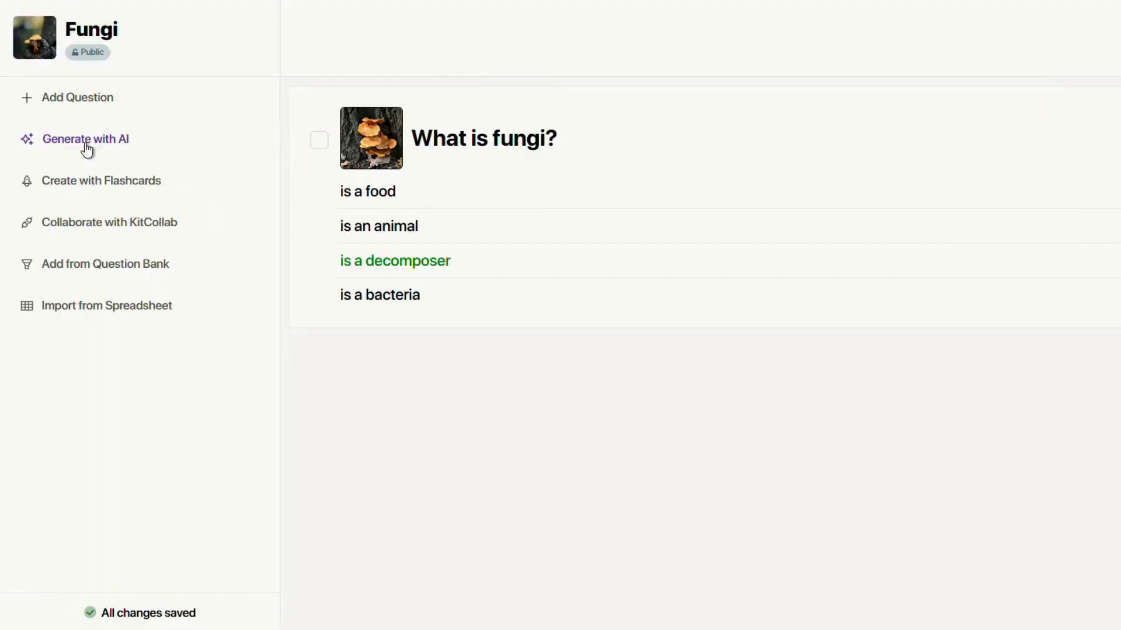
Set up AI generation for 10 questions about fungi at 11th-grade level.
click(86, 145)
click(408, 115)
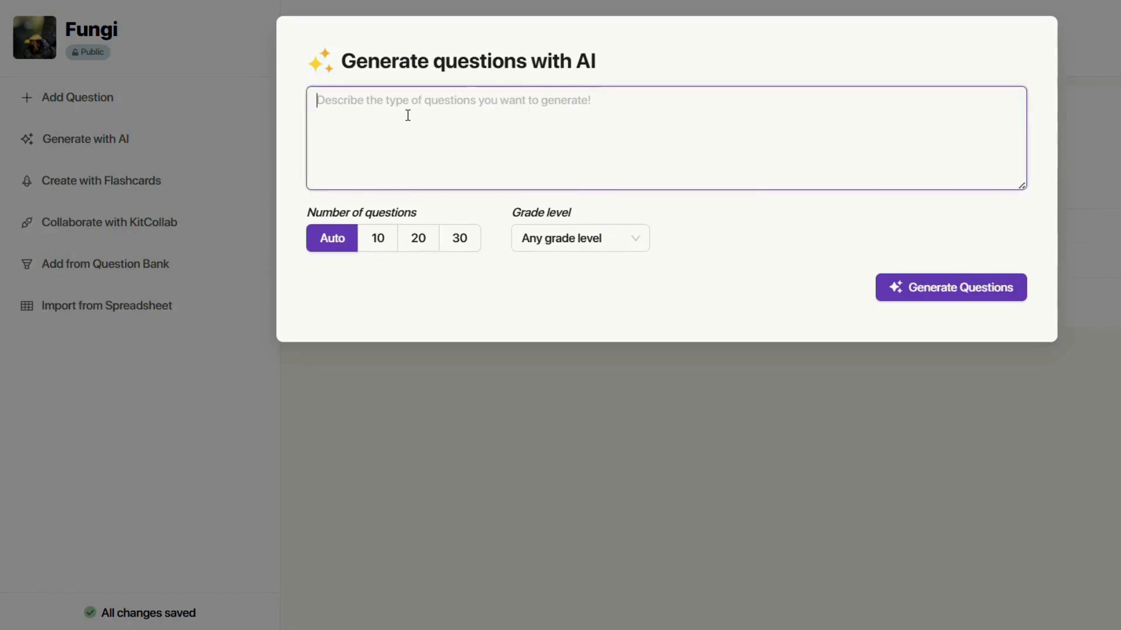
text(fungi)
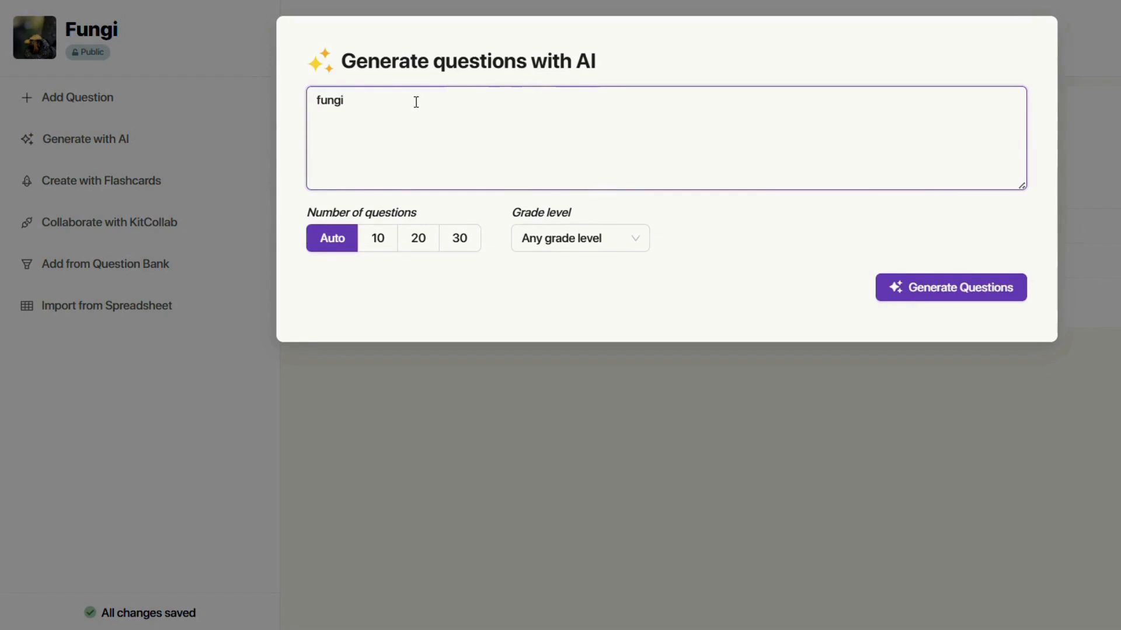
click(378, 239)
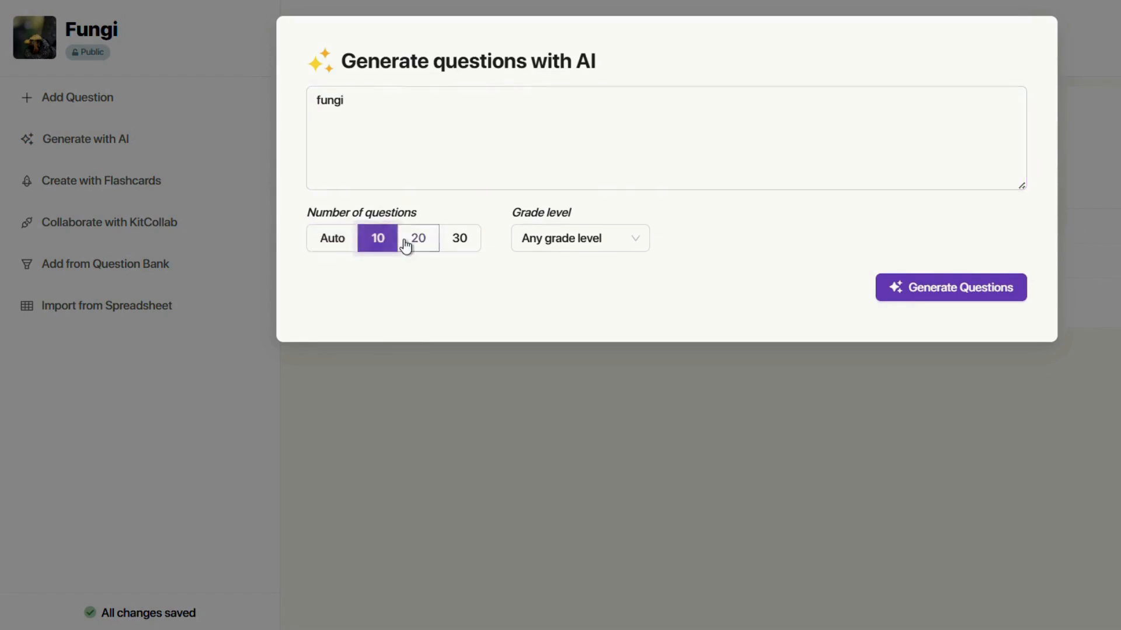
click(585, 245)
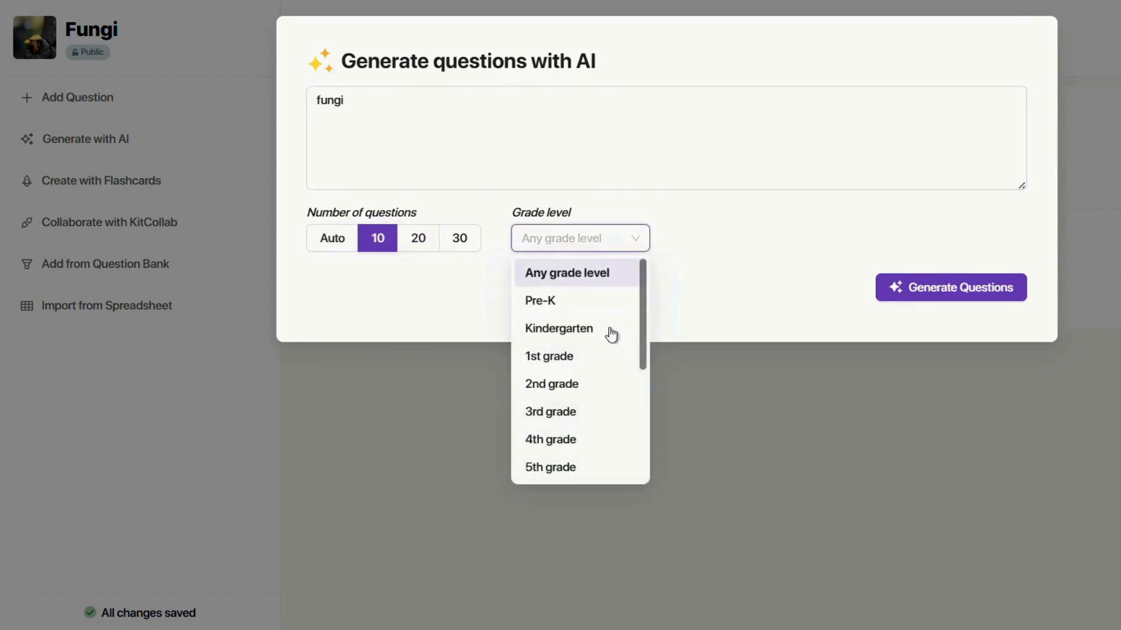
scroll(607, 349, down, 3)
click(569, 413)
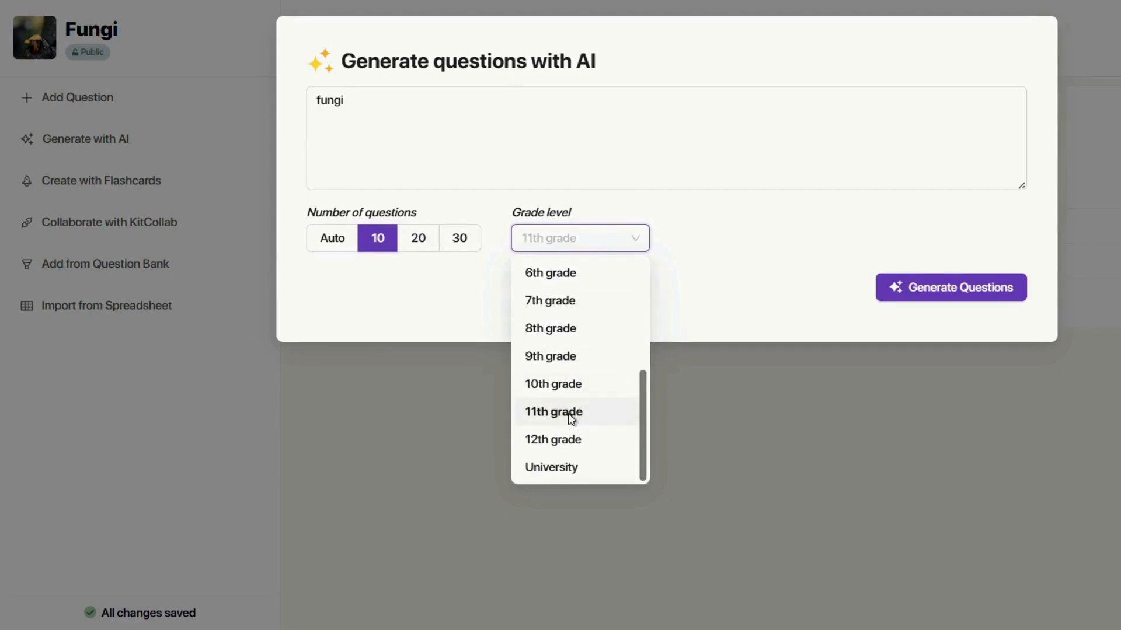
Generate the fungi questions, review them, and add all of them to the kit.
click(911, 280)
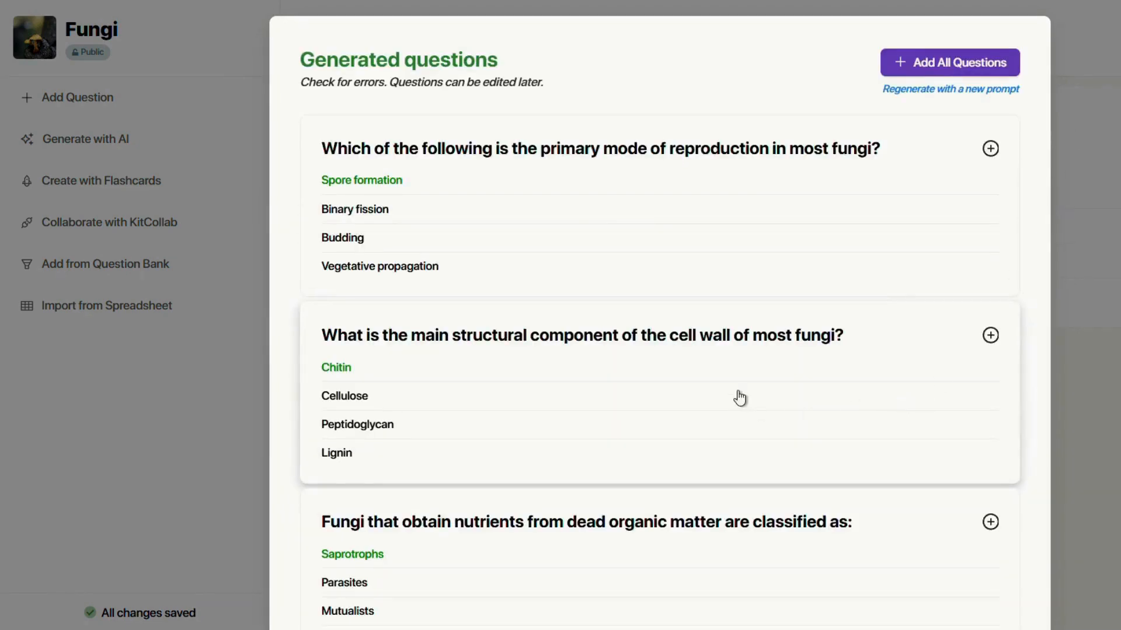
scroll(739, 397, down, 3)
scroll(740, 397, down, 20)
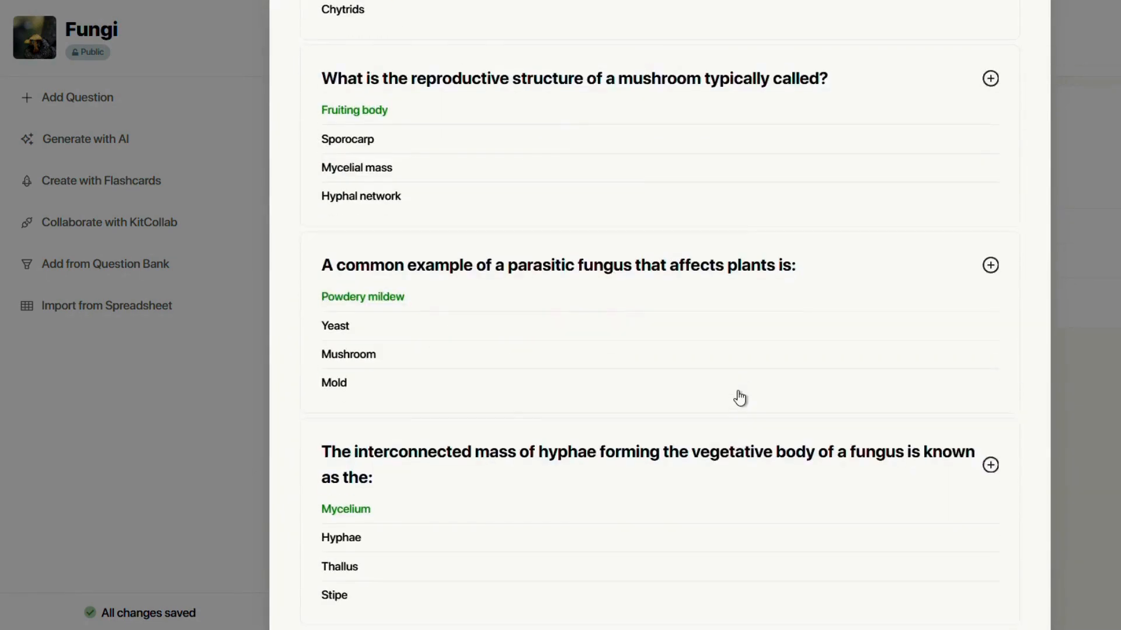
scroll(739, 397, up, 20)
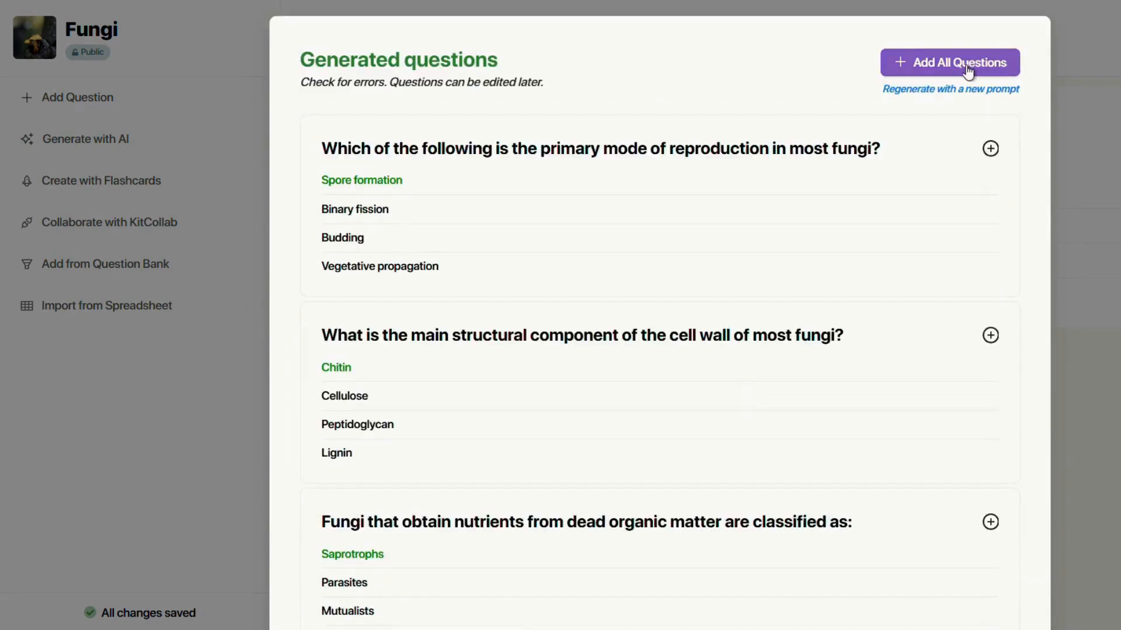
click(965, 65)
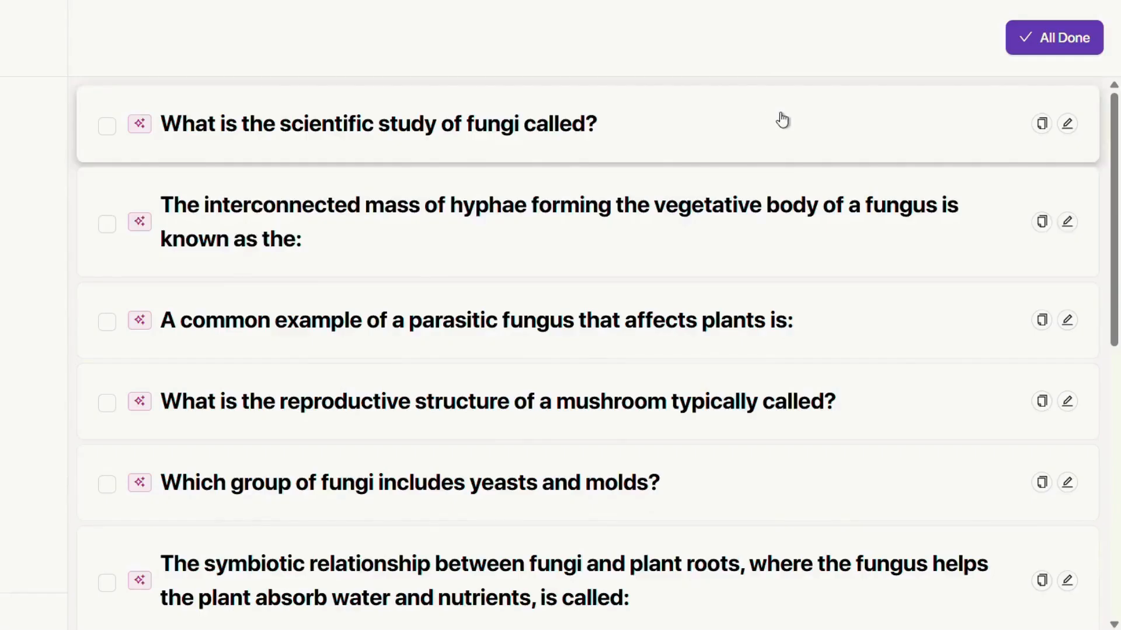
scroll(782, 120, down, 10)
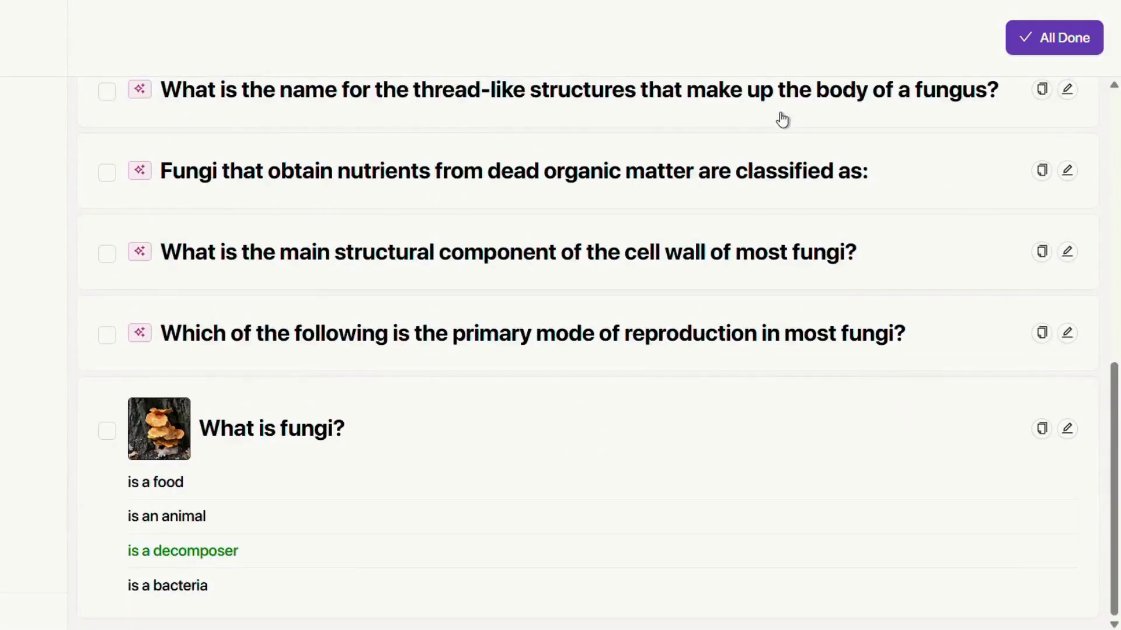
scroll(782, 120, up, 10)
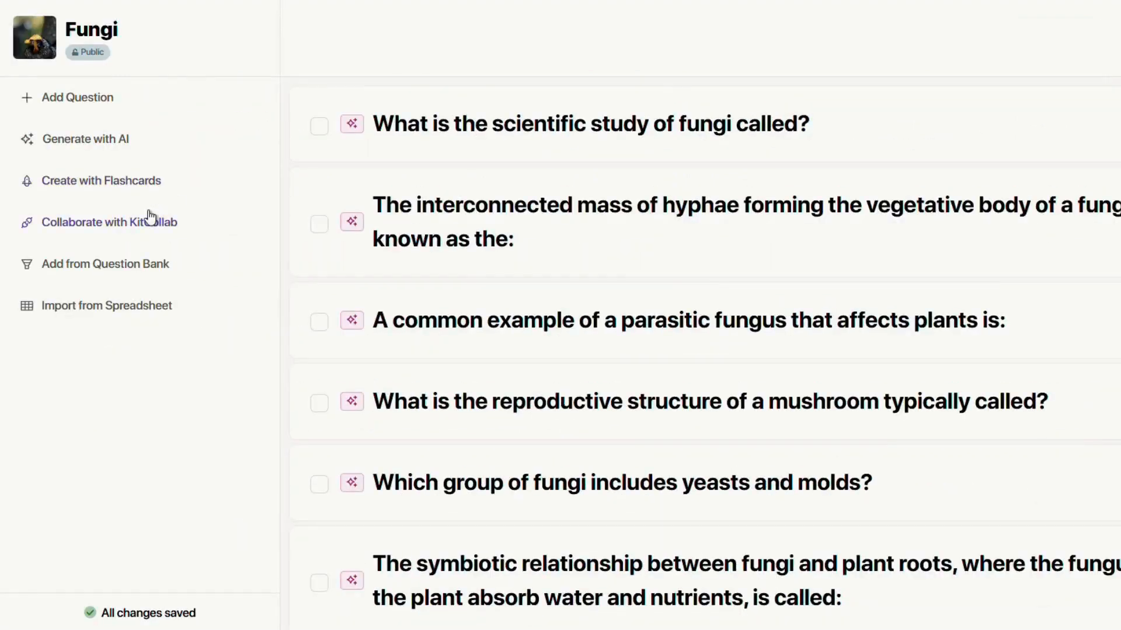
Enter flashcards like the mushroom reproductive-structure question answered 'Fruiting body', and create the four questions.
click(131, 184)
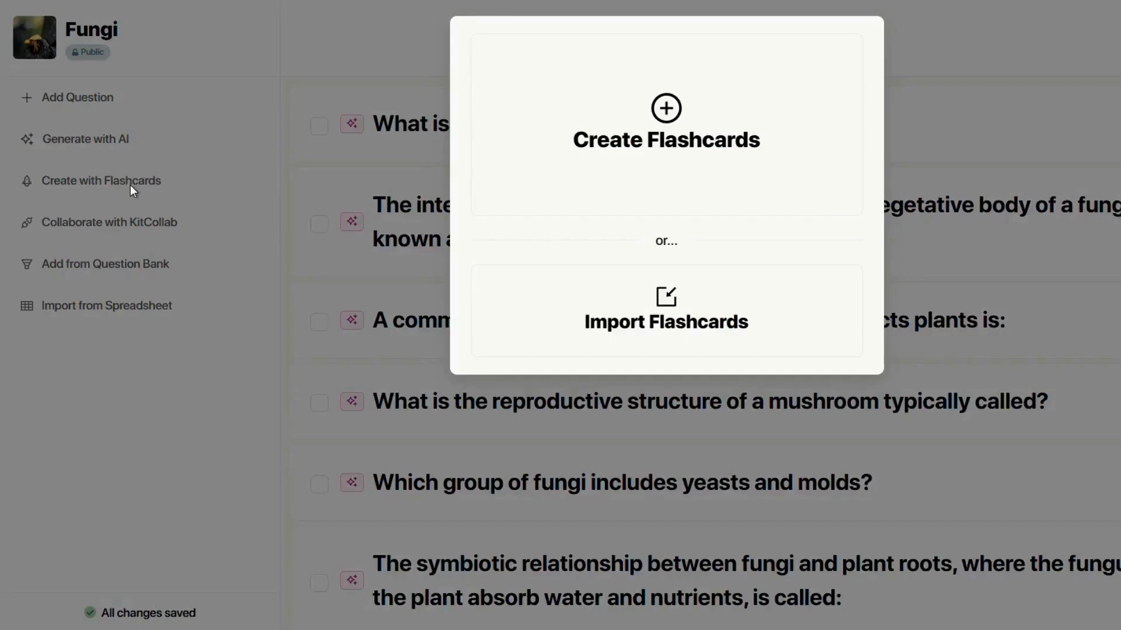
click(650, 147)
click(393, 151)
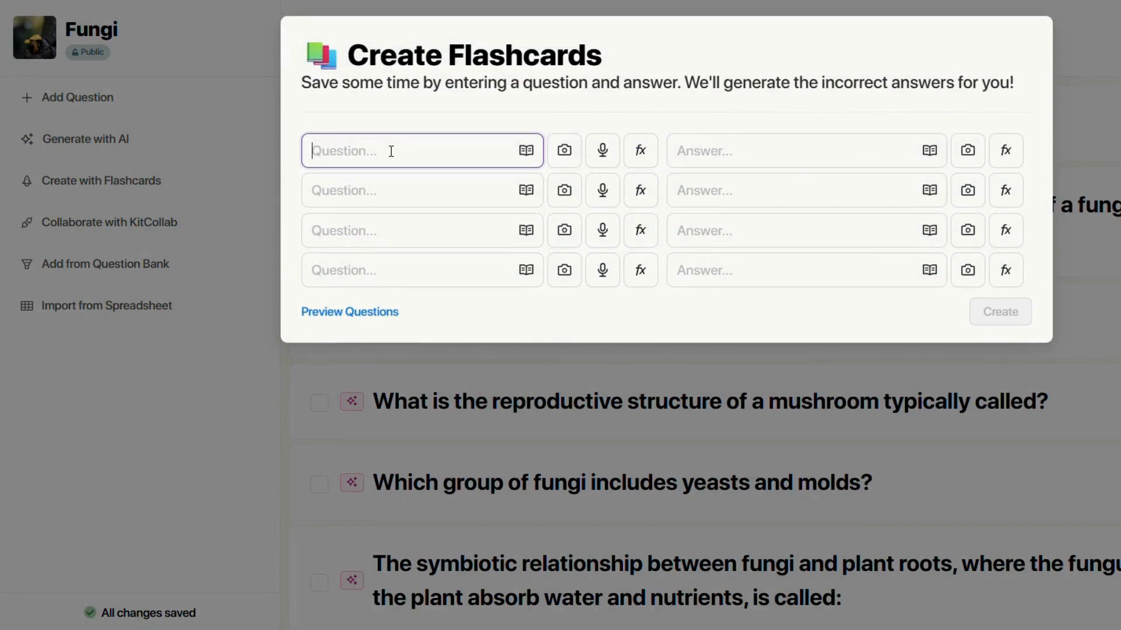
text(What is the reproduct)
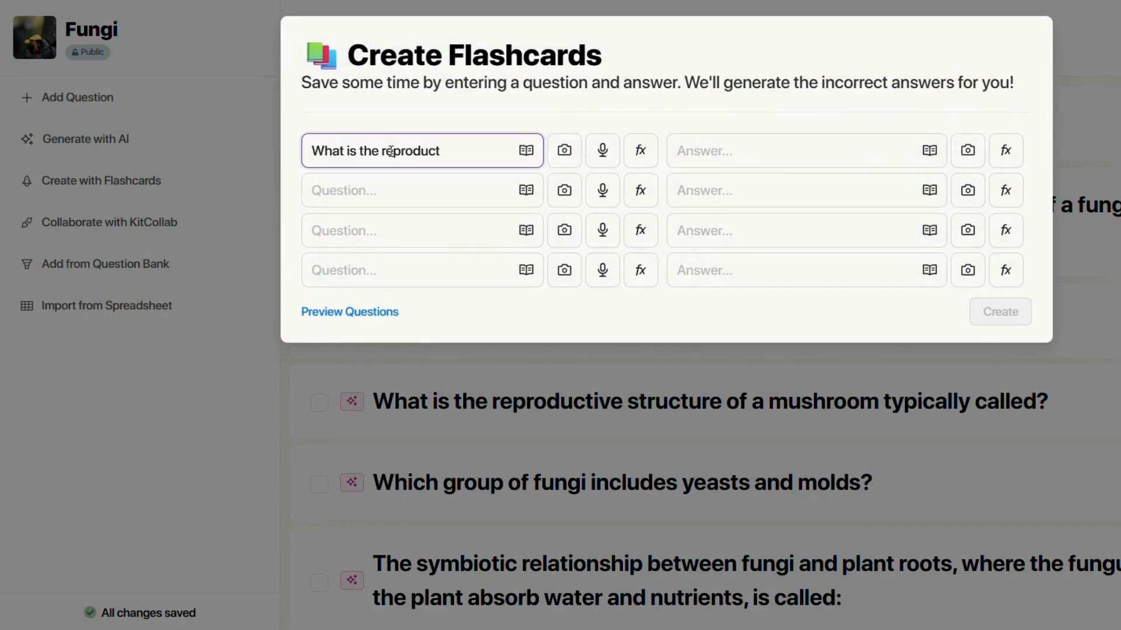
text(ive structure of a mu)
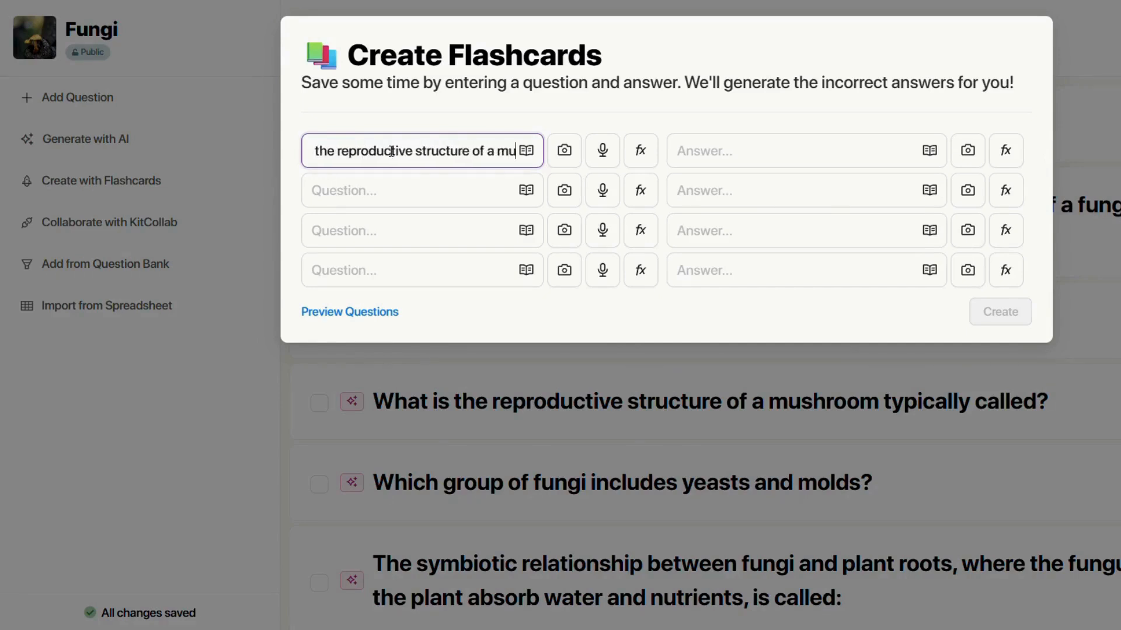
text(shroom typically calle)
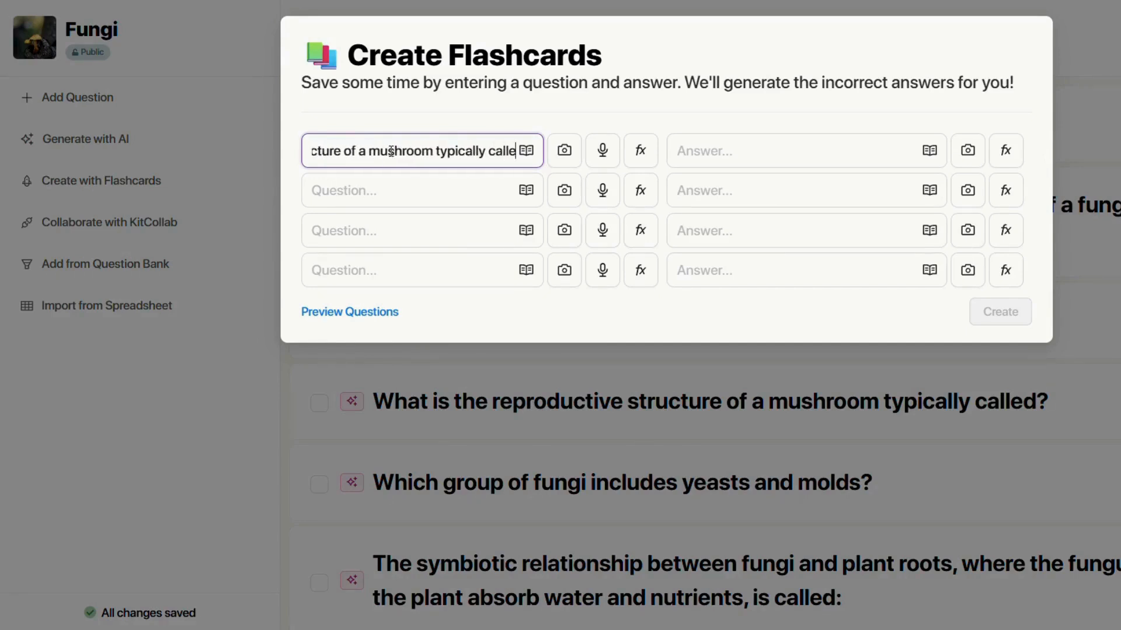
text(d?)
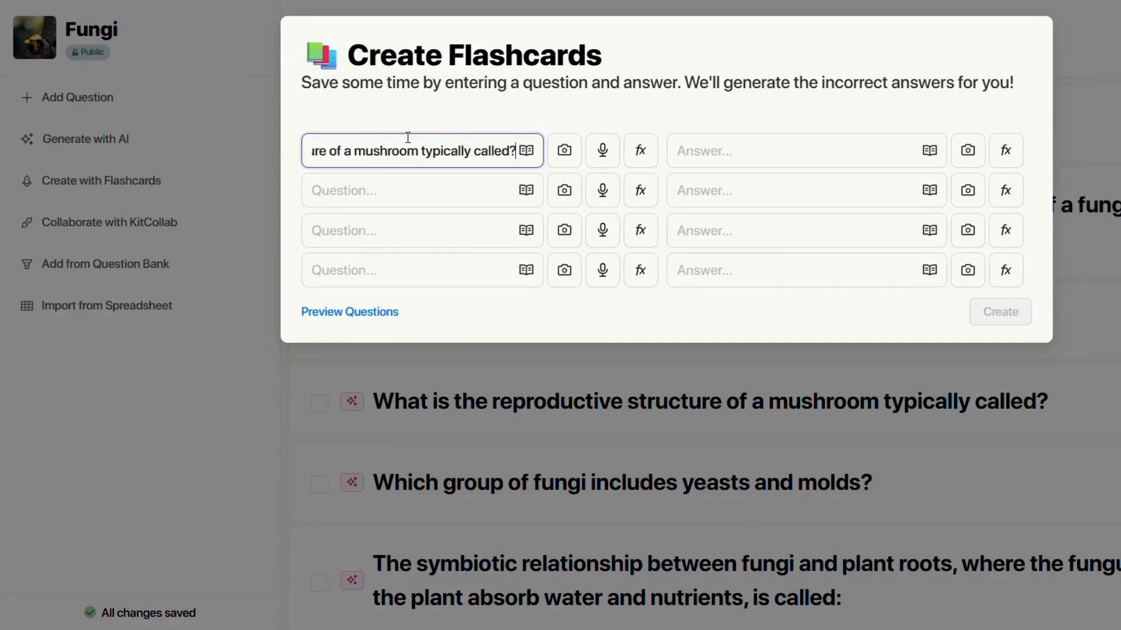
click(707, 146)
text(Fruiting bod)
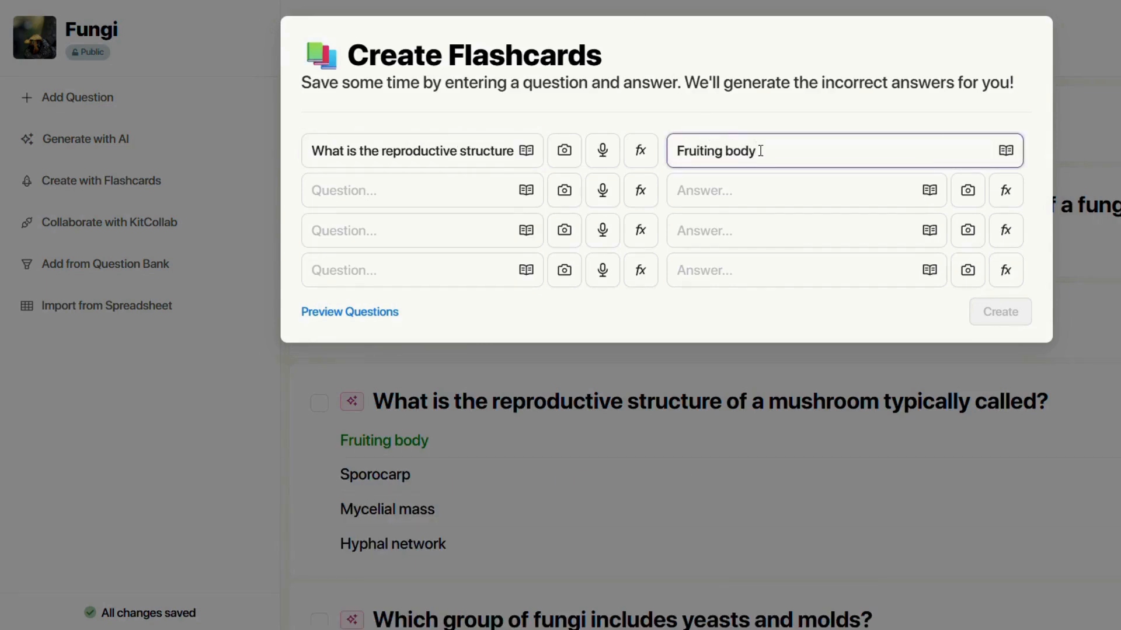
text(y)
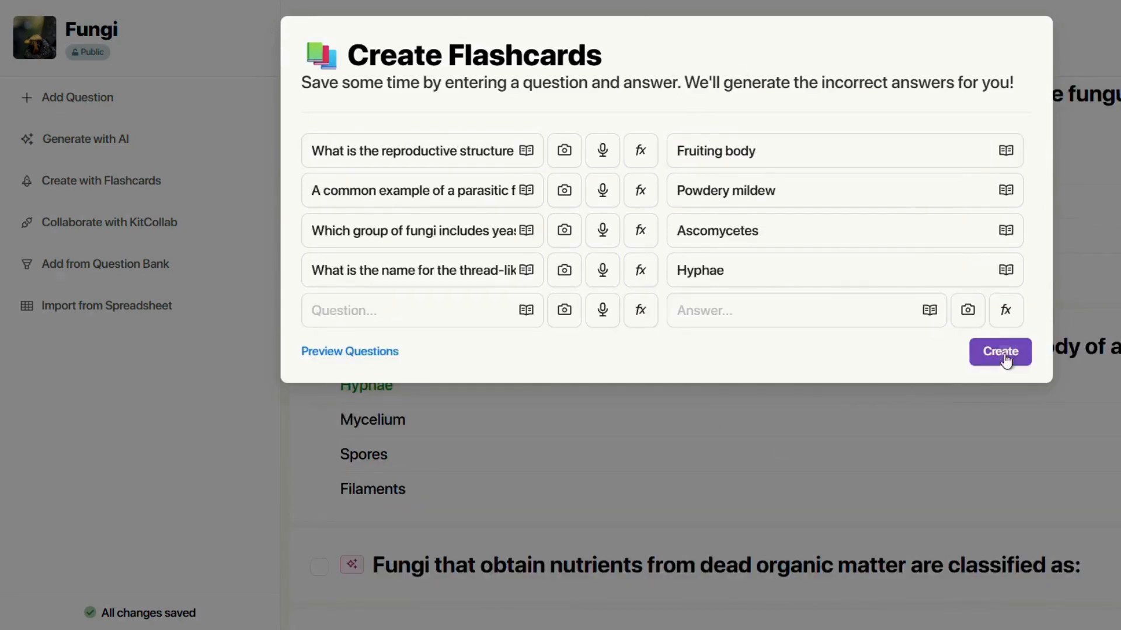
click(1005, 366)
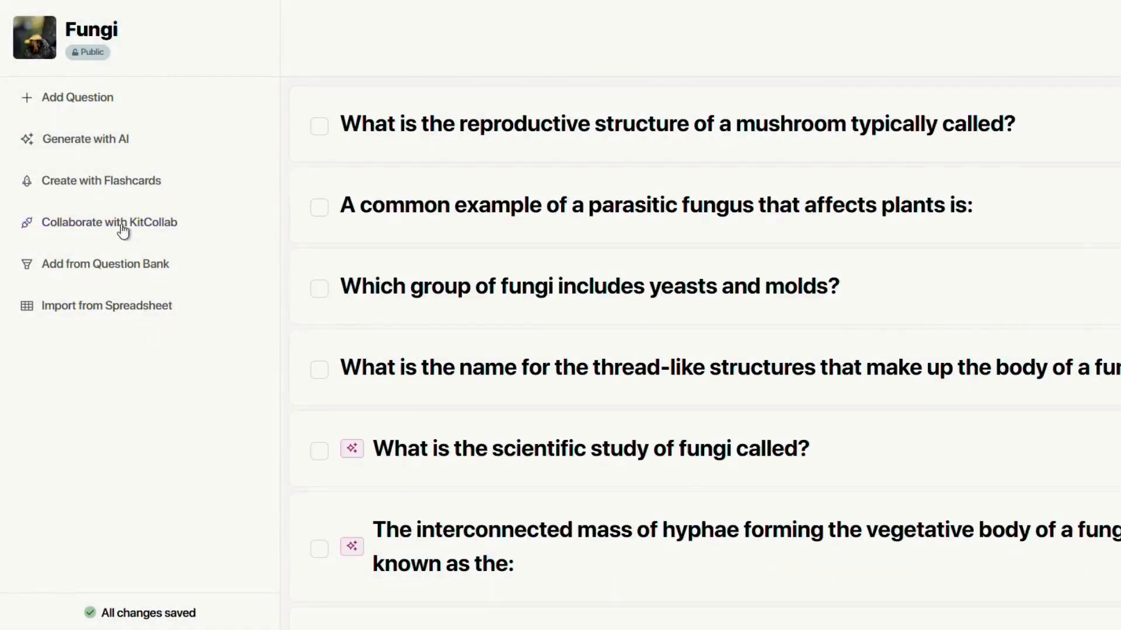
Enable KitCollab on the Fungi kit, view its QR share code, then close both panels.
click(122, 227)
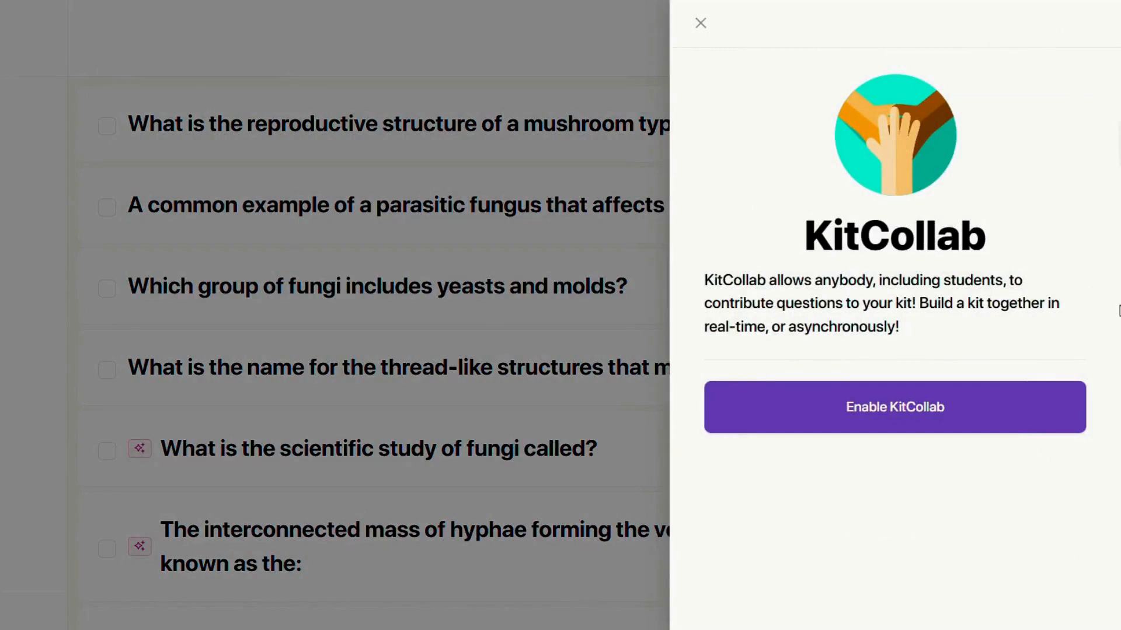
click(901, 422)
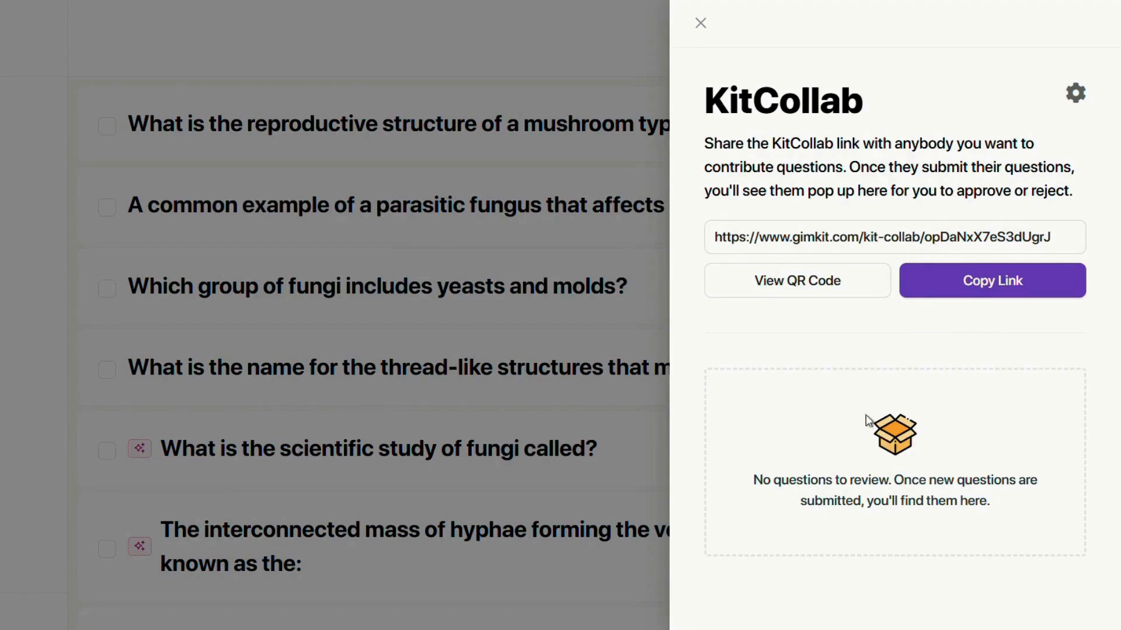
click(823, 283)
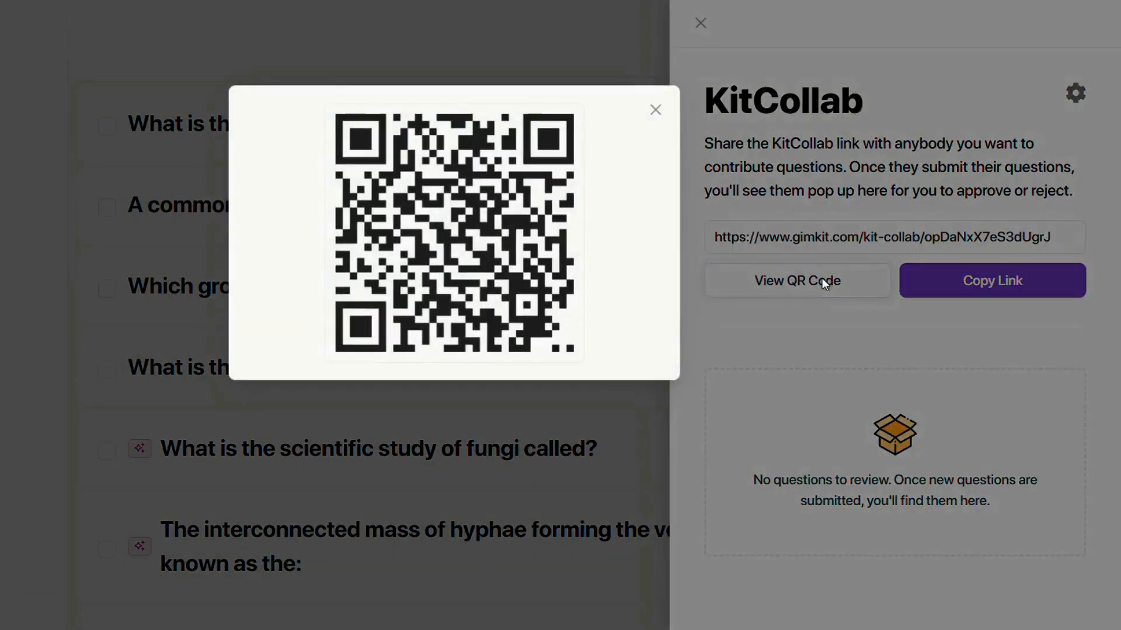
click(654, 111)
click(700, 24)
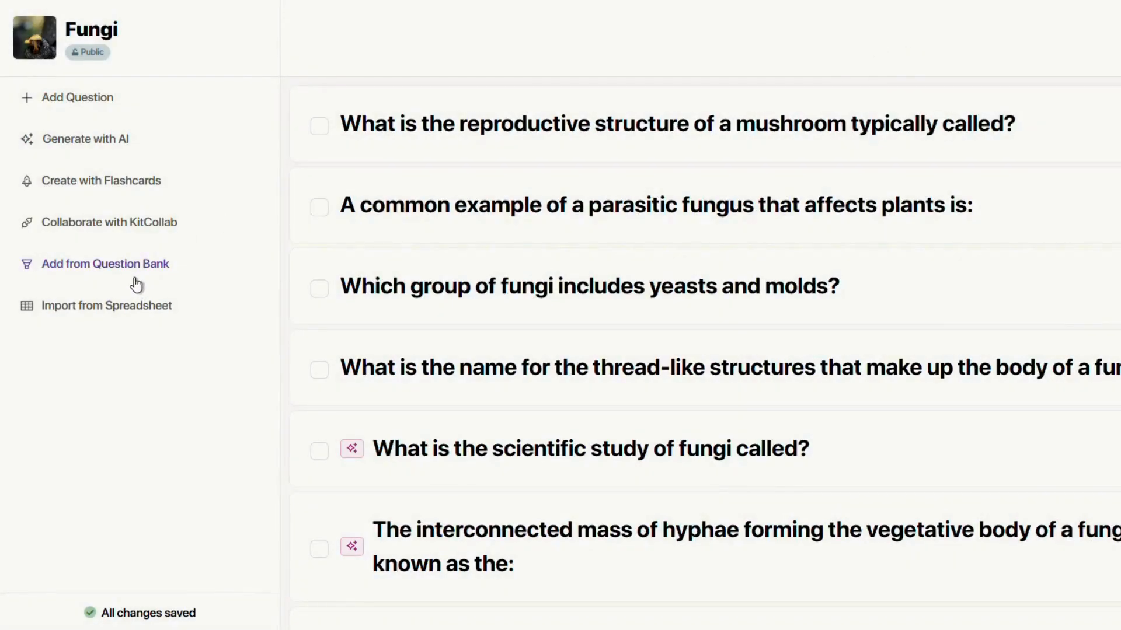
Search the question bank for Fungi kits and preview them, settling on the 25-question kit.
click(142, 266)
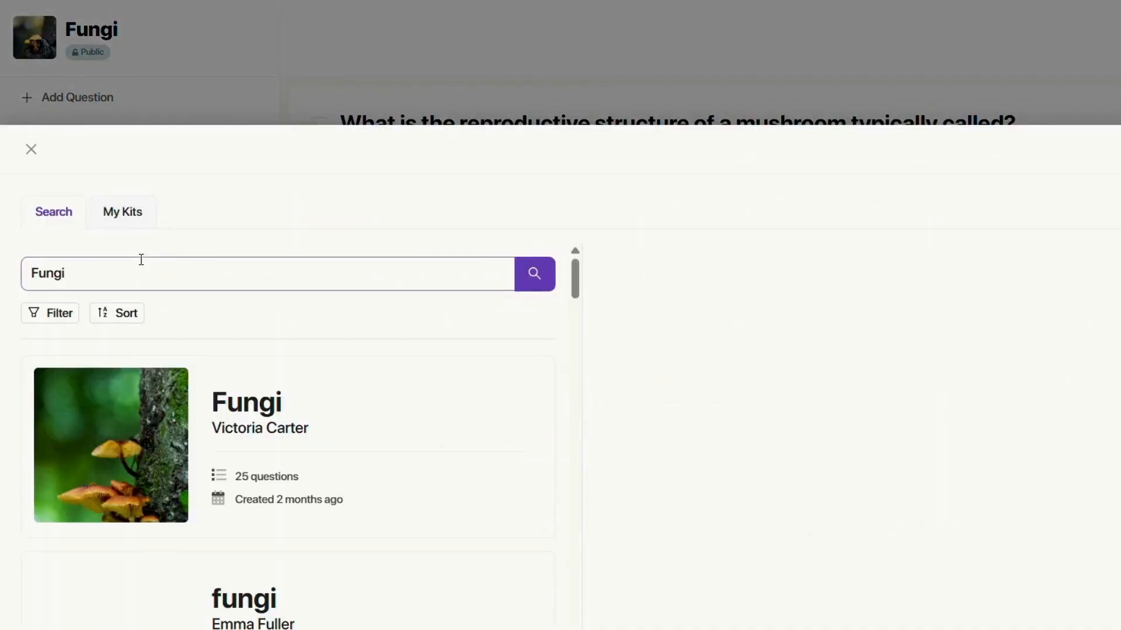
scroll(175, 344, down, 4)
click(178, 354)
scroll(178, 358, down, 3)
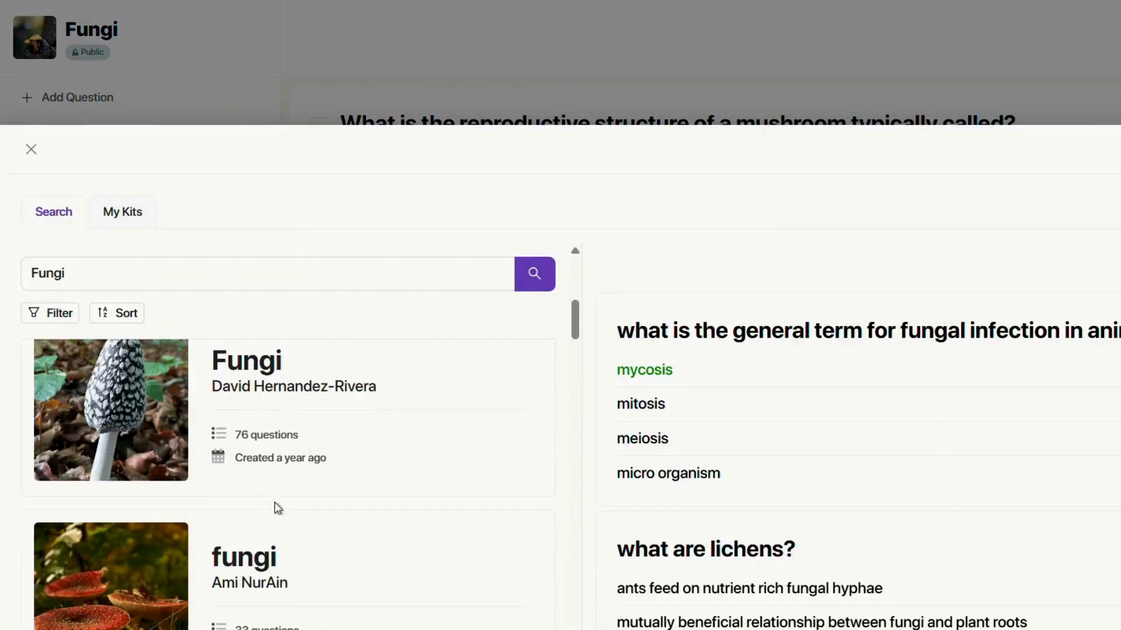
click(286, 482)
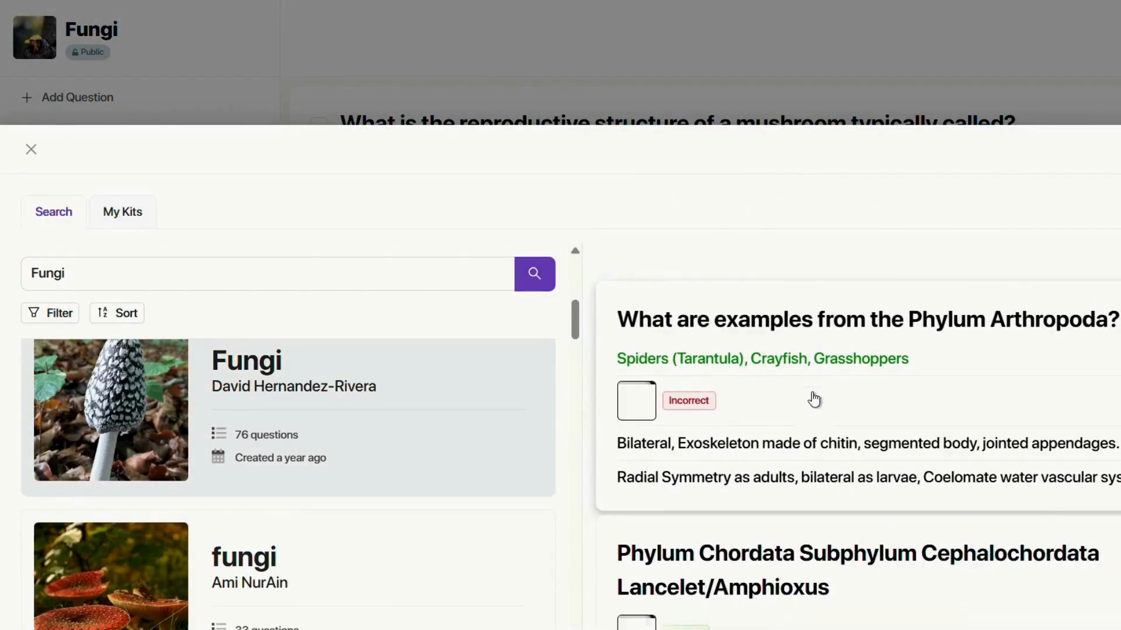
scroll(813, 396, down, 5)
scroll(815, 399, up, 5)
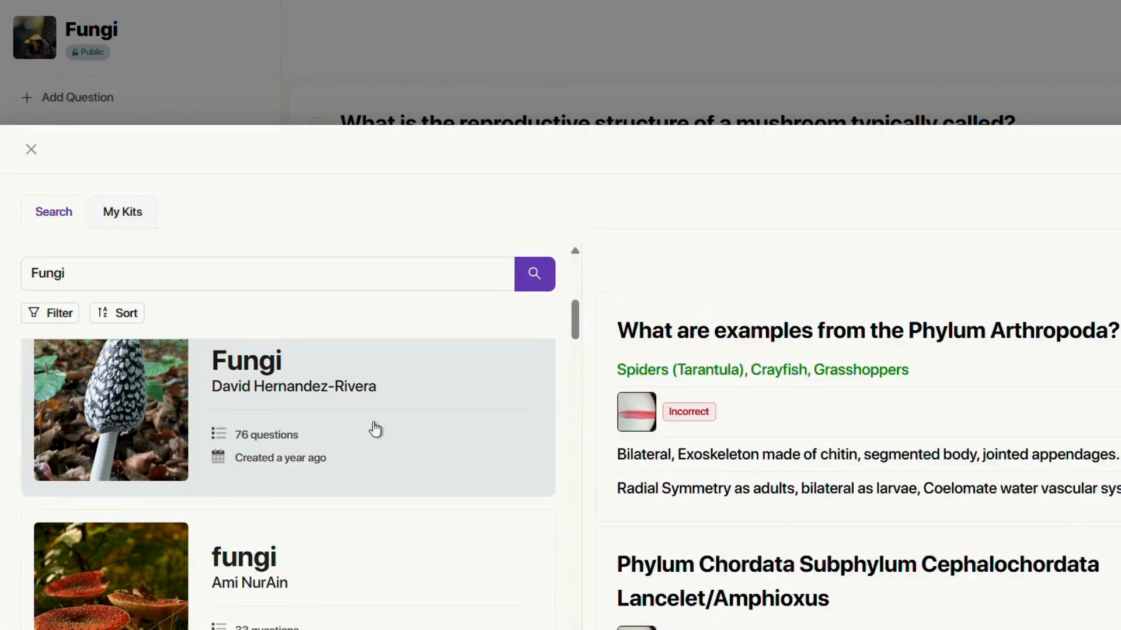
scroll(375, 429, up, 5)
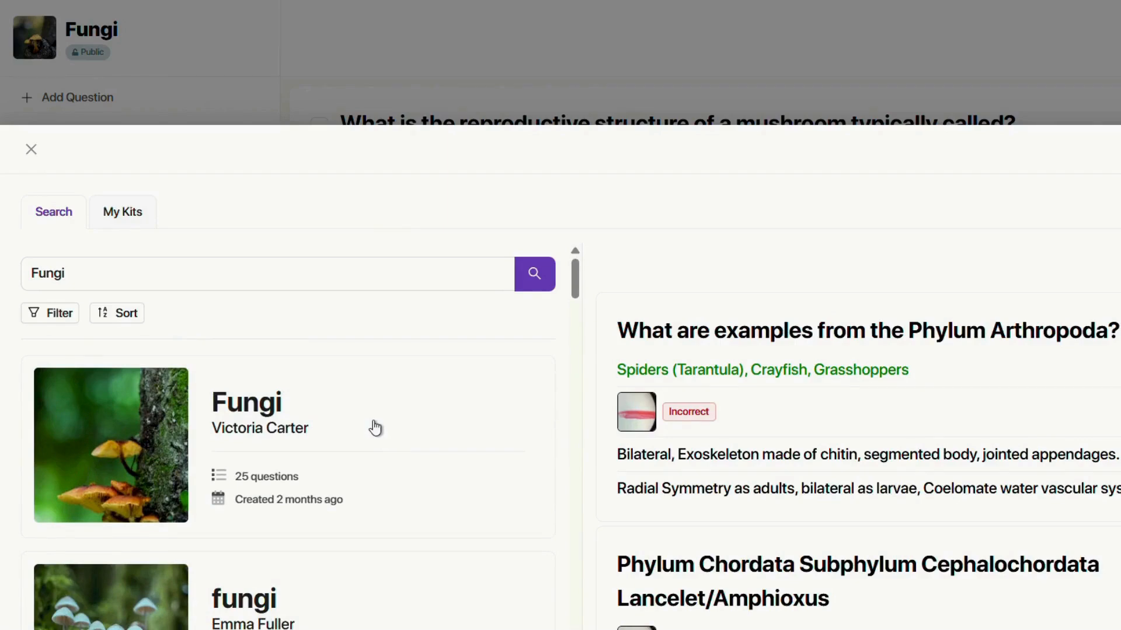
click(219, 420)
scroll(854, 446, down, 4)
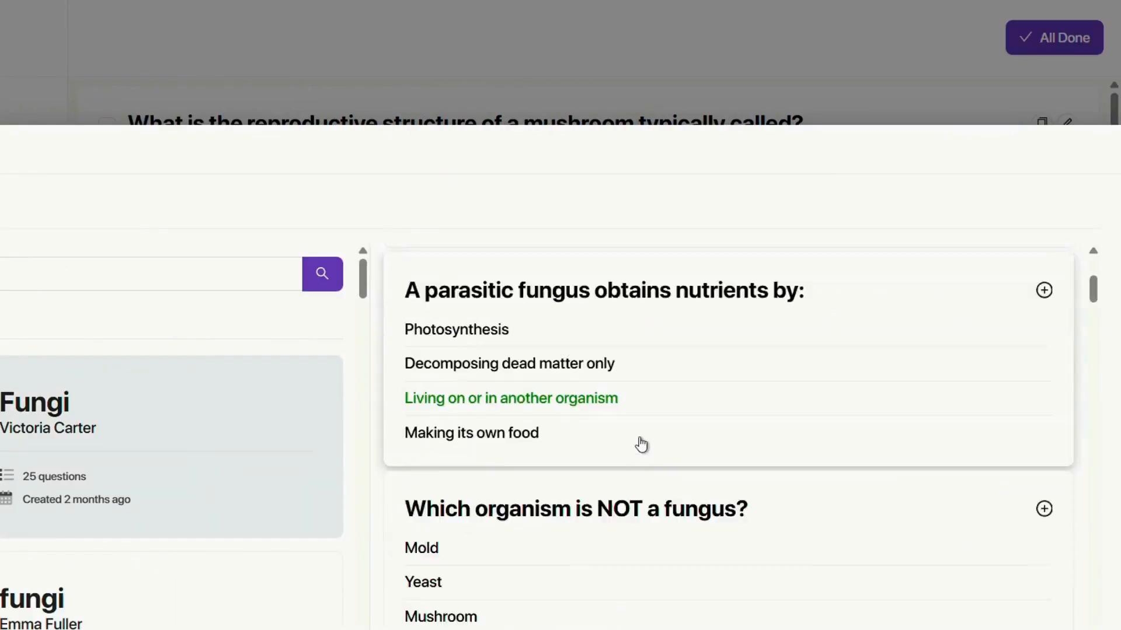
scroll(853, 445, up, 4)
Add five questions, including 'Which organism is NOT a fungus?', then close the question bank.
click(1038, 334)
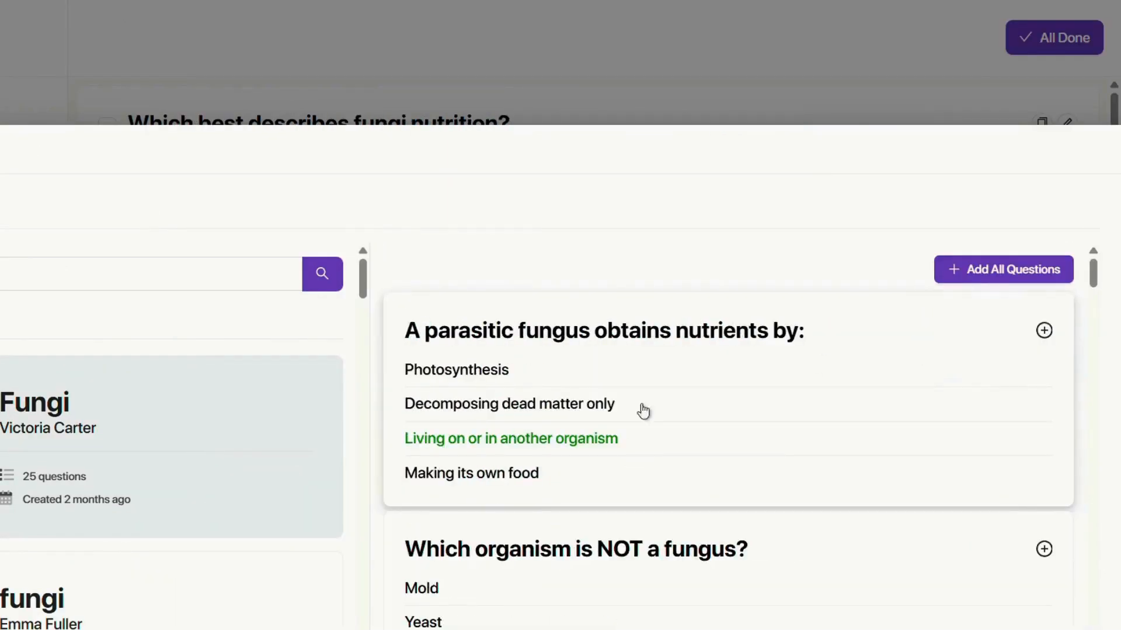
click(1043, 331)
click(1043, 413)
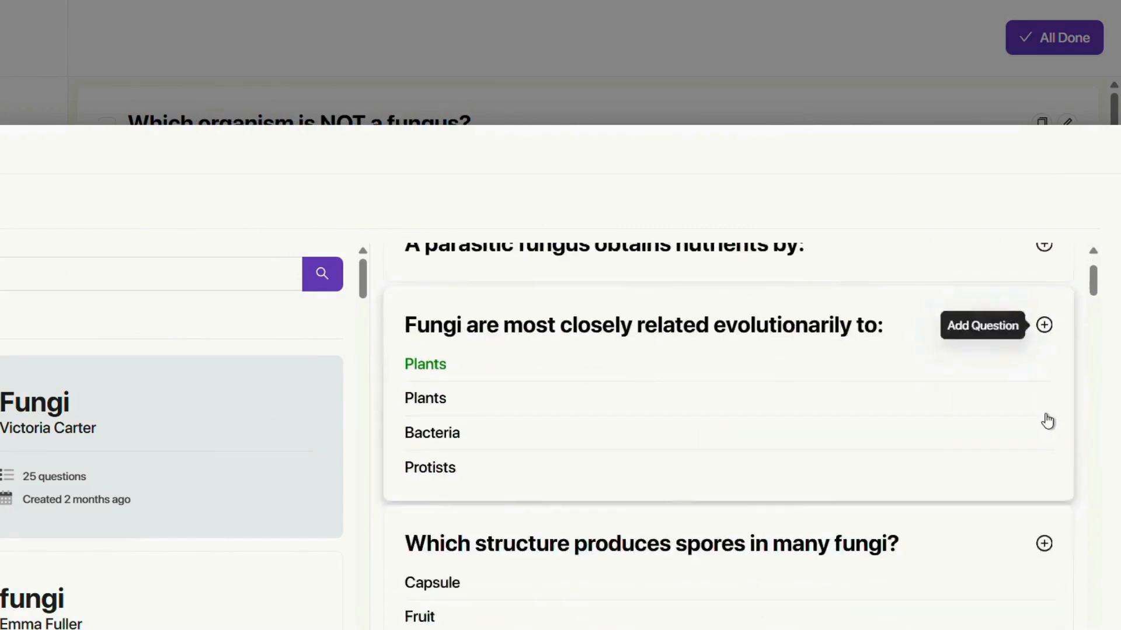
click(1046, 325)
click(1044, 286)
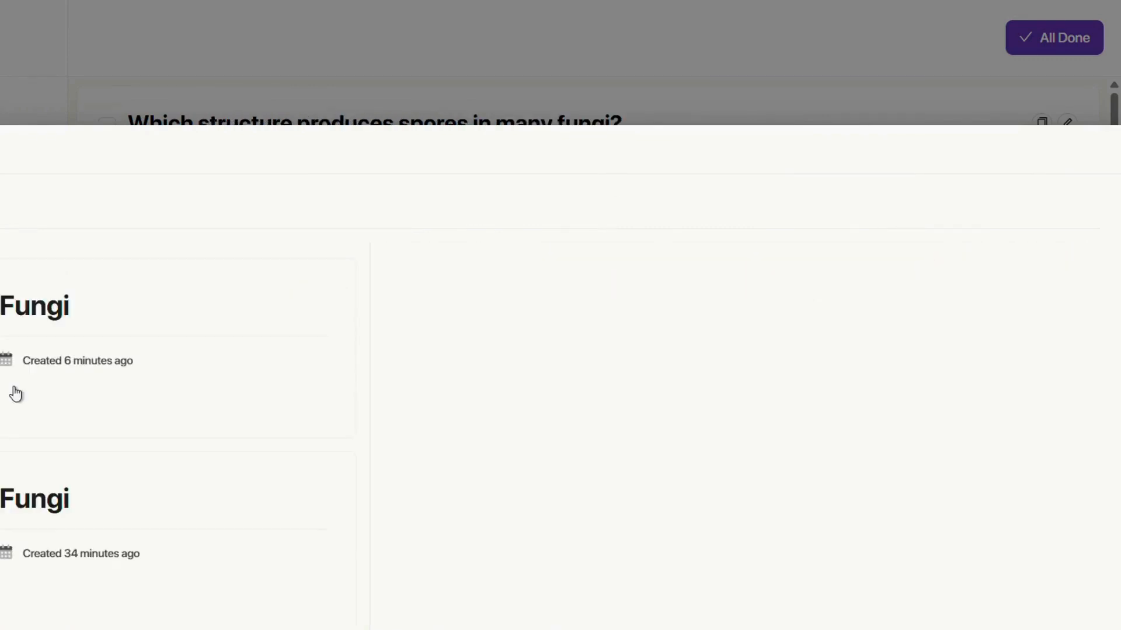
click(16, 394)
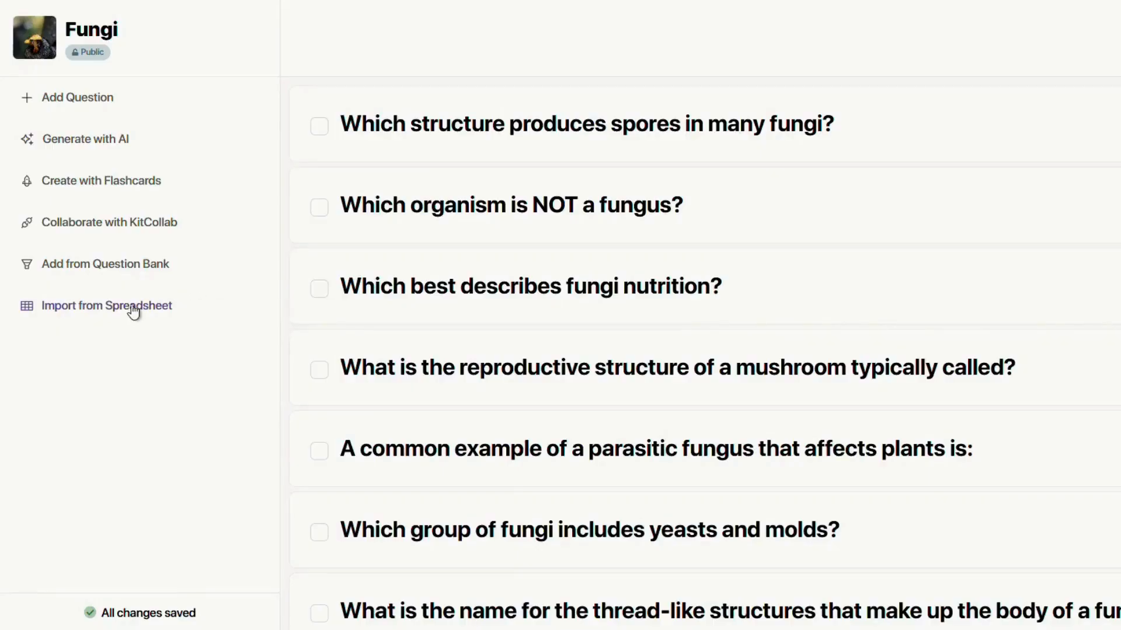
click(129, 312)
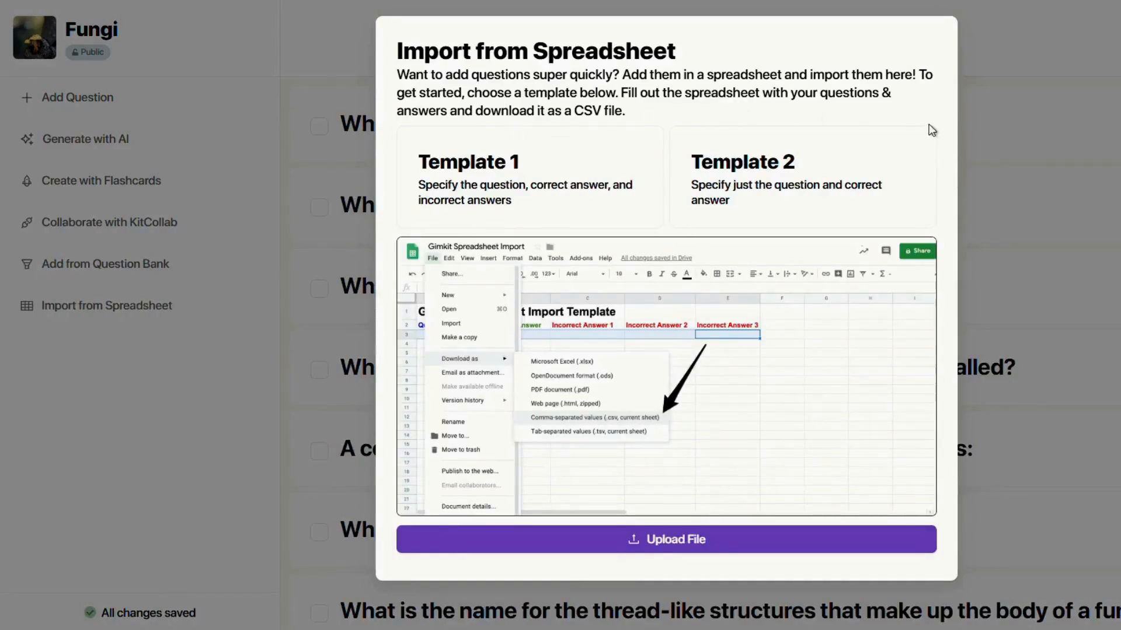
click(1066, 62)
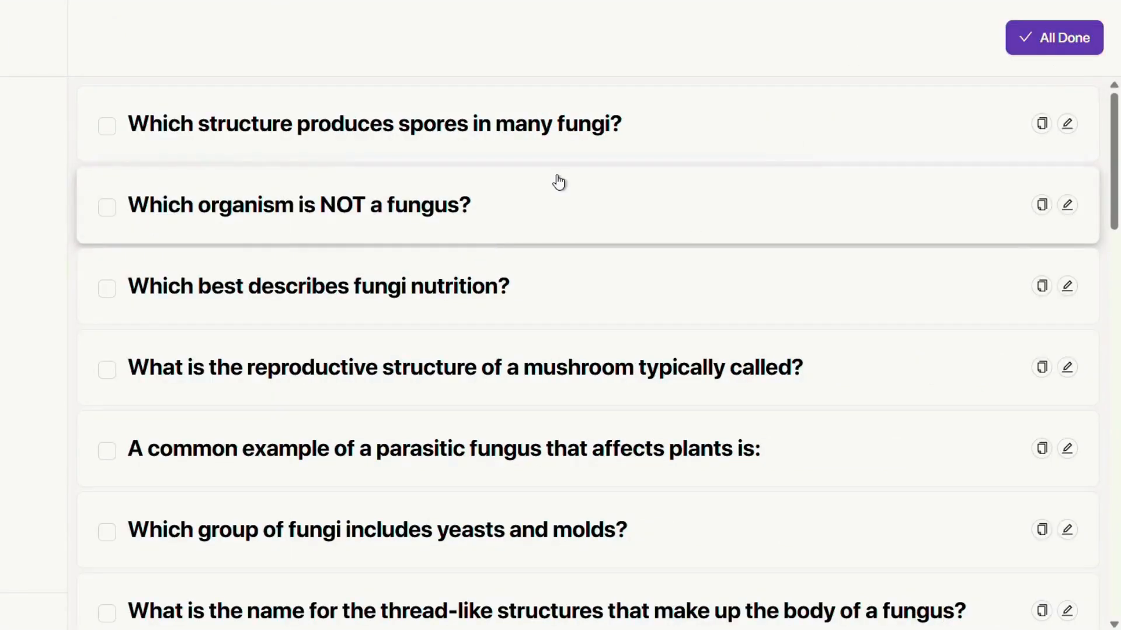
Mark the Fungi kit All Done to return to the Kits list.
click(1049, 52)
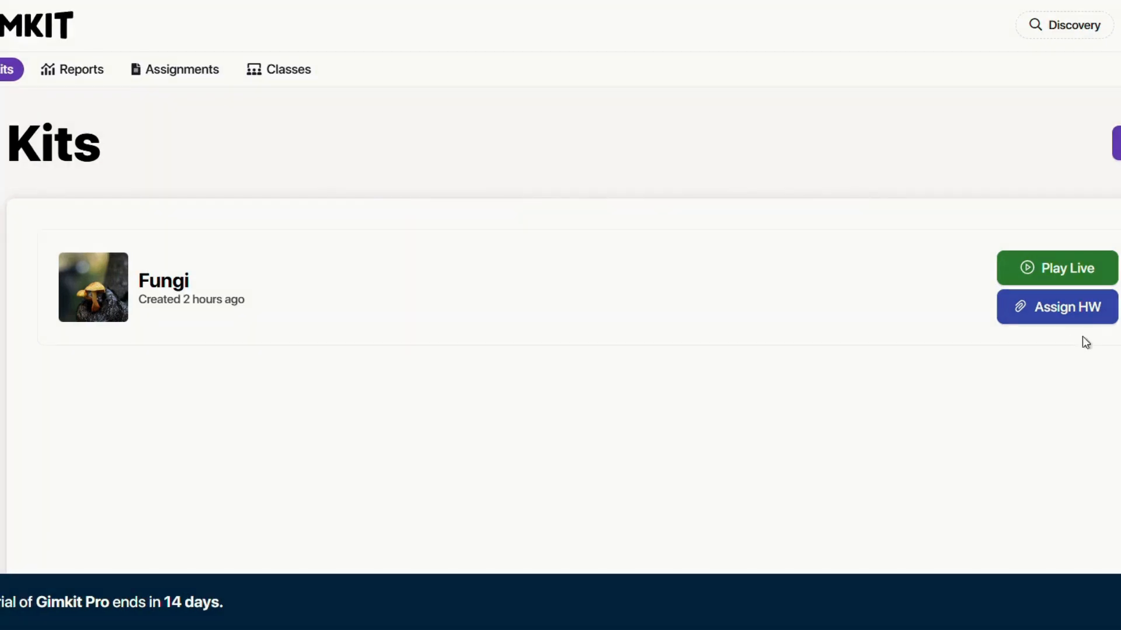
Assign the Fungi kit as homework, compare game modes, and choose Don't Look Down.
click(1074, 315)
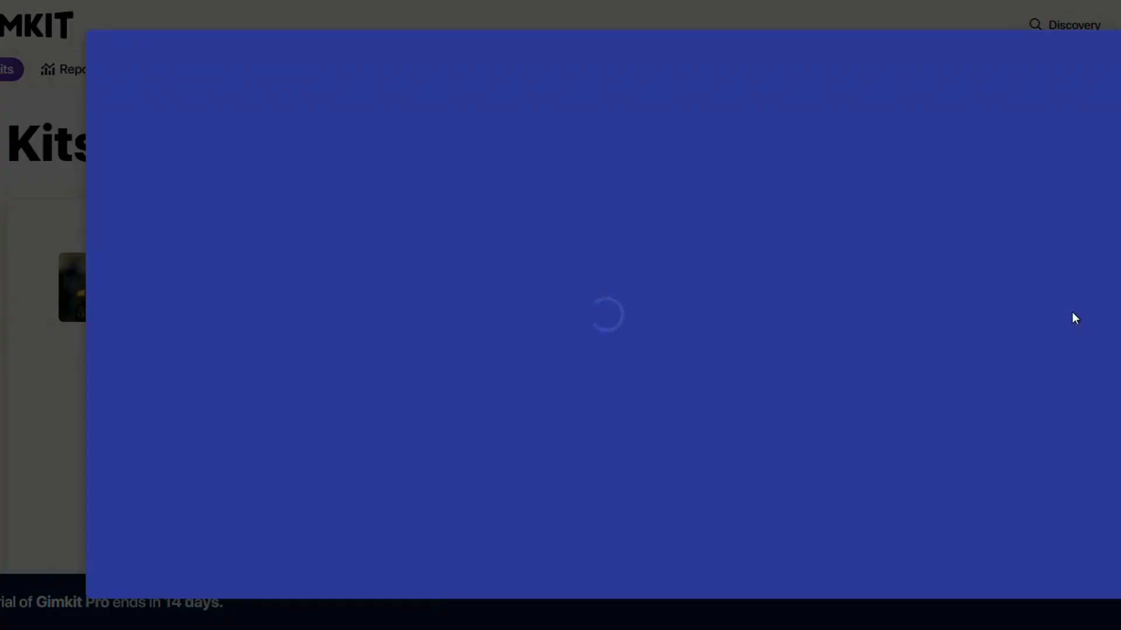
scroll(549, 453, down, 1)
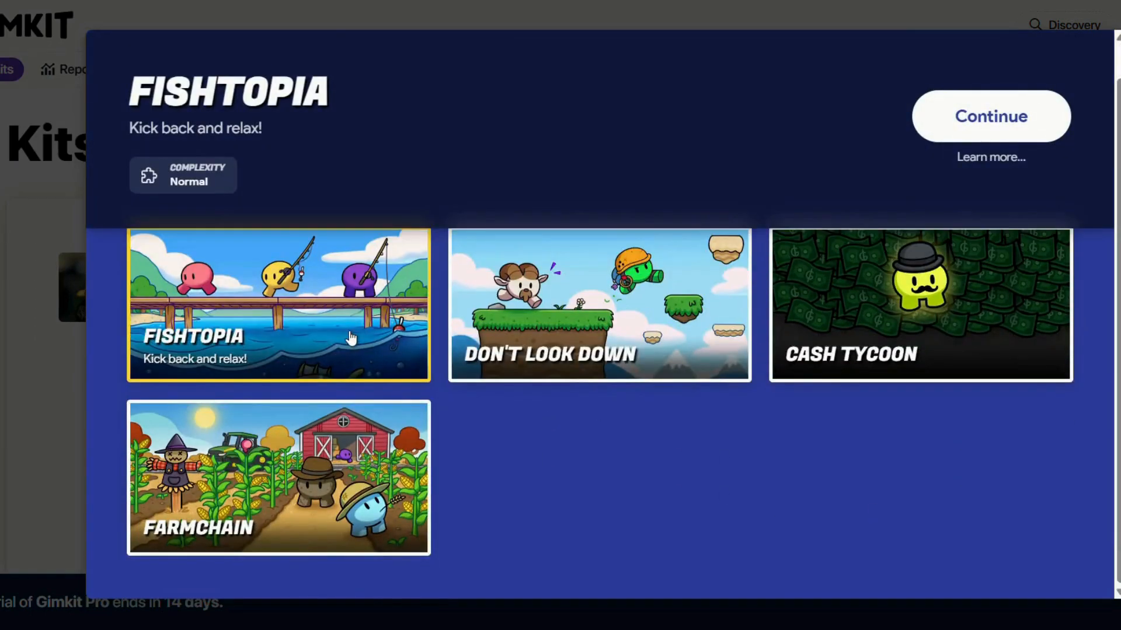
click(553, 317)
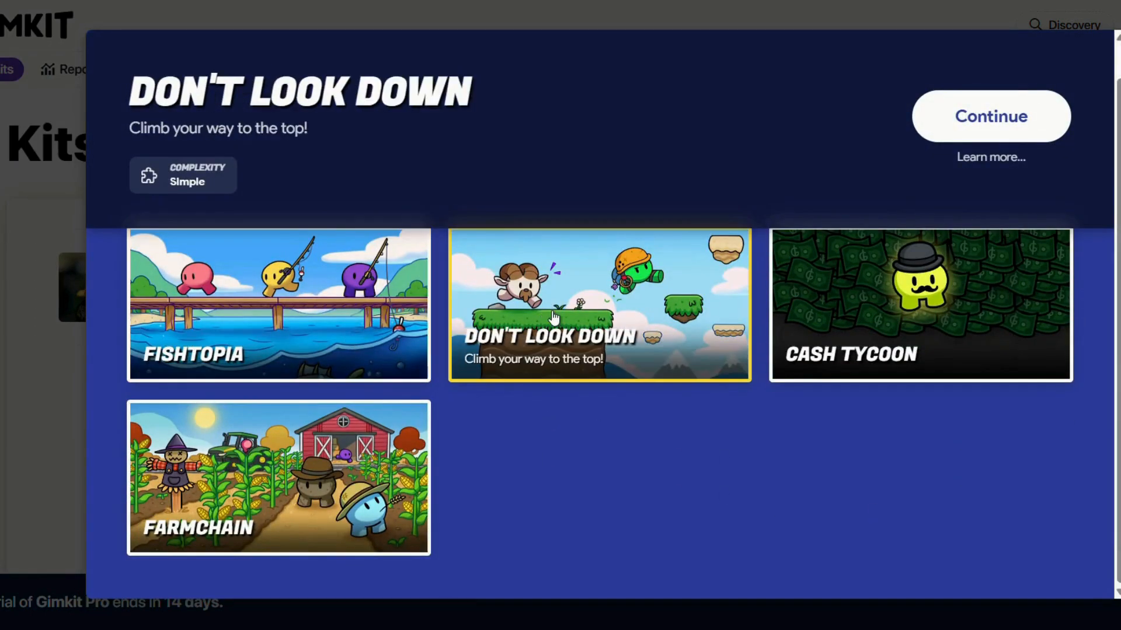
click(820, 317)
click(313, 486)
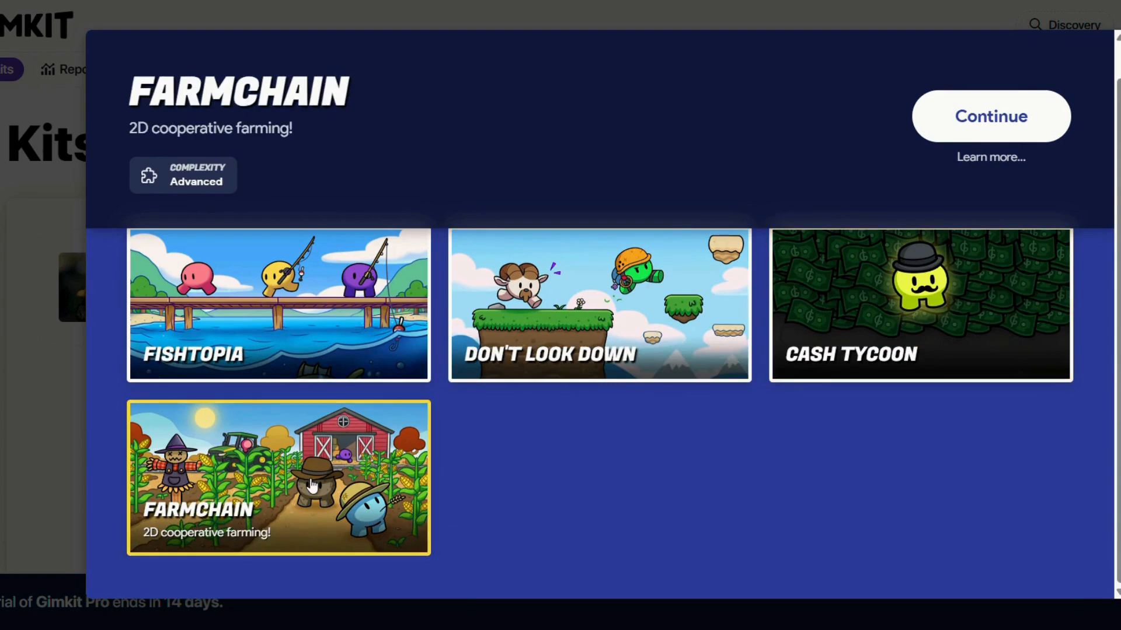
click(642, 303)
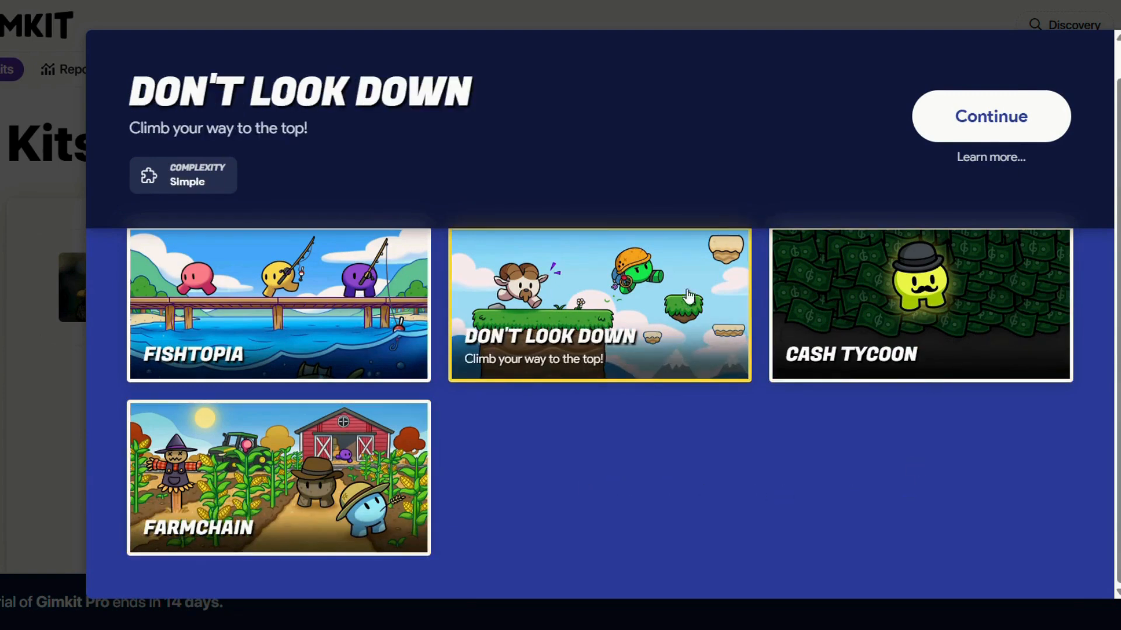
click(951, 129)
Set the due date to May 20th, keep Checkpoints On, and create the assignment.
scroll(928, 342, down, 1)
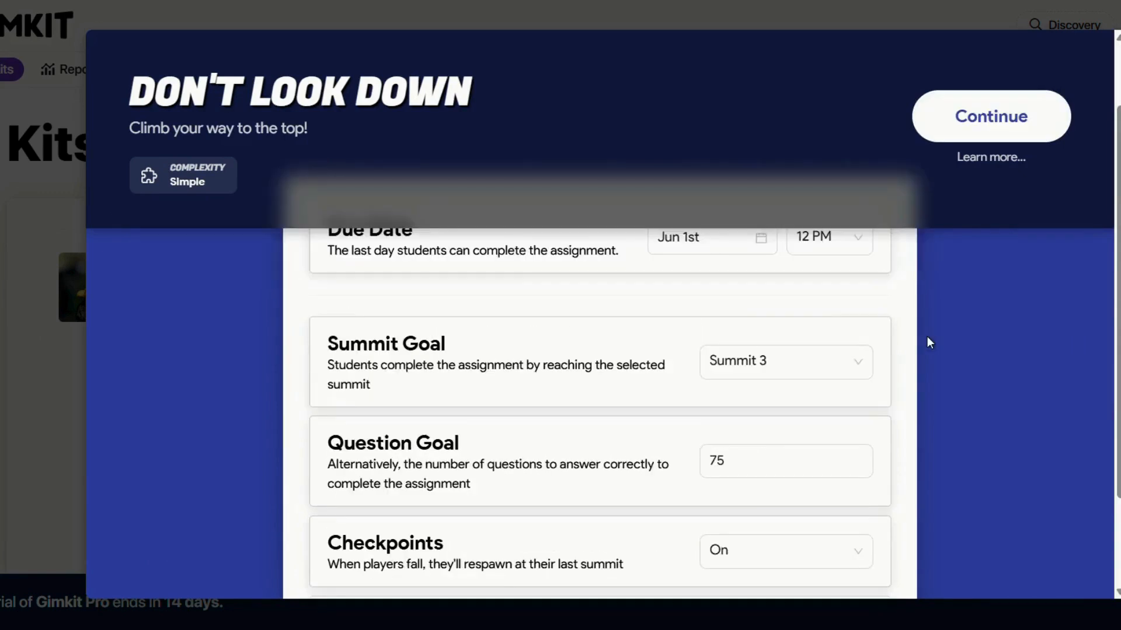
scroll(928, 342, up, 1)
click(743, 328)
click(682, 364)
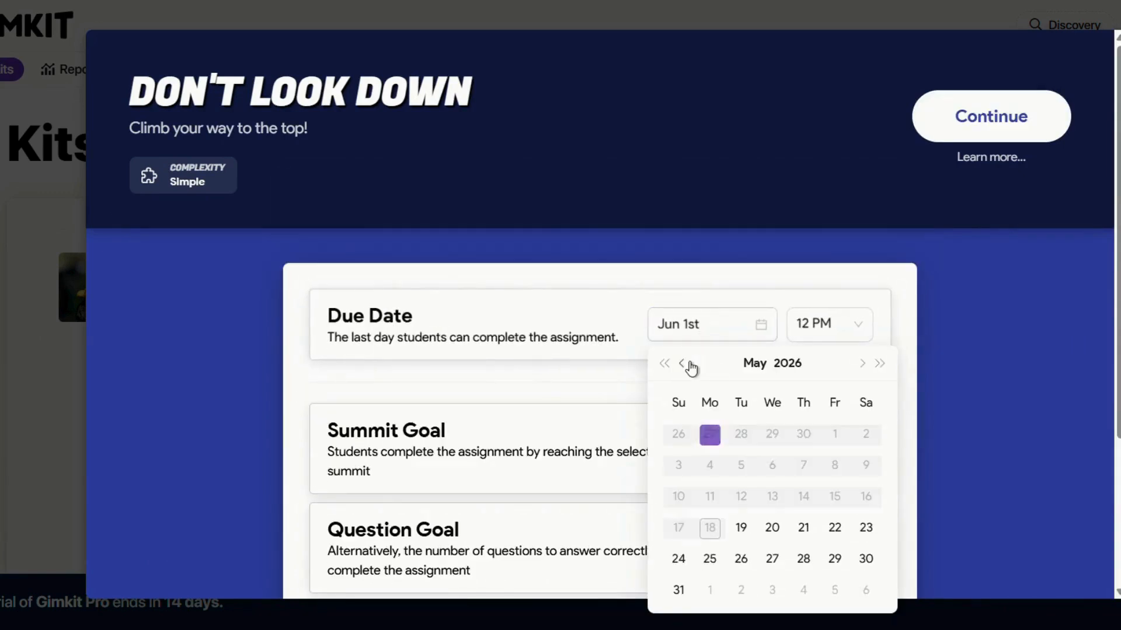
click(765, 534)
scroll(943, 373, down, 2)
scroll(948, 369, down, 2)
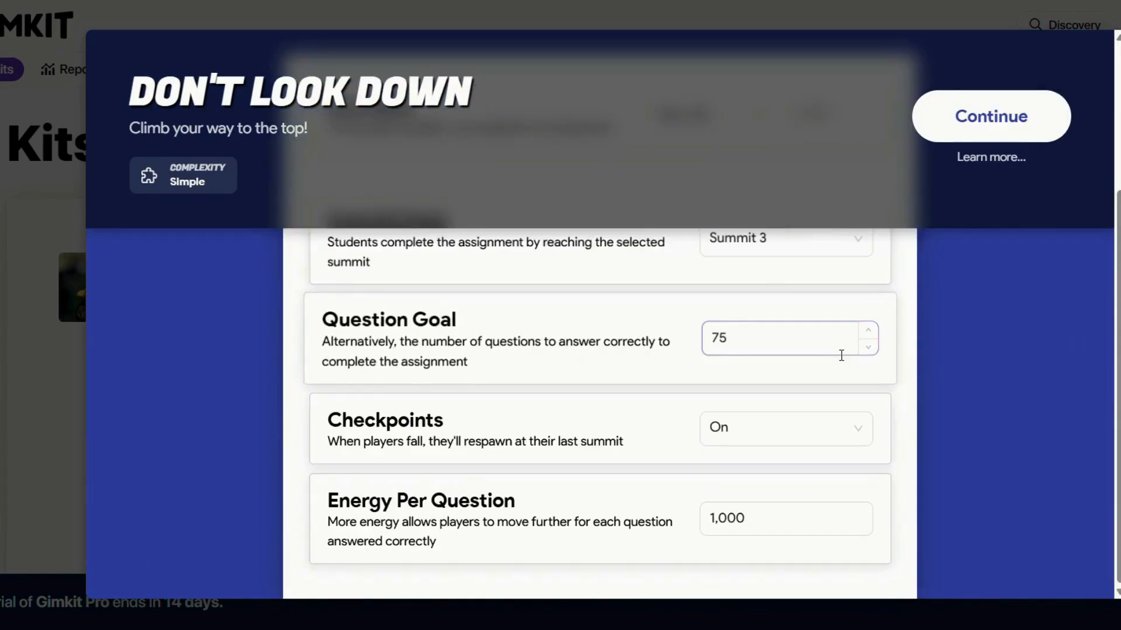
click(813, 425)
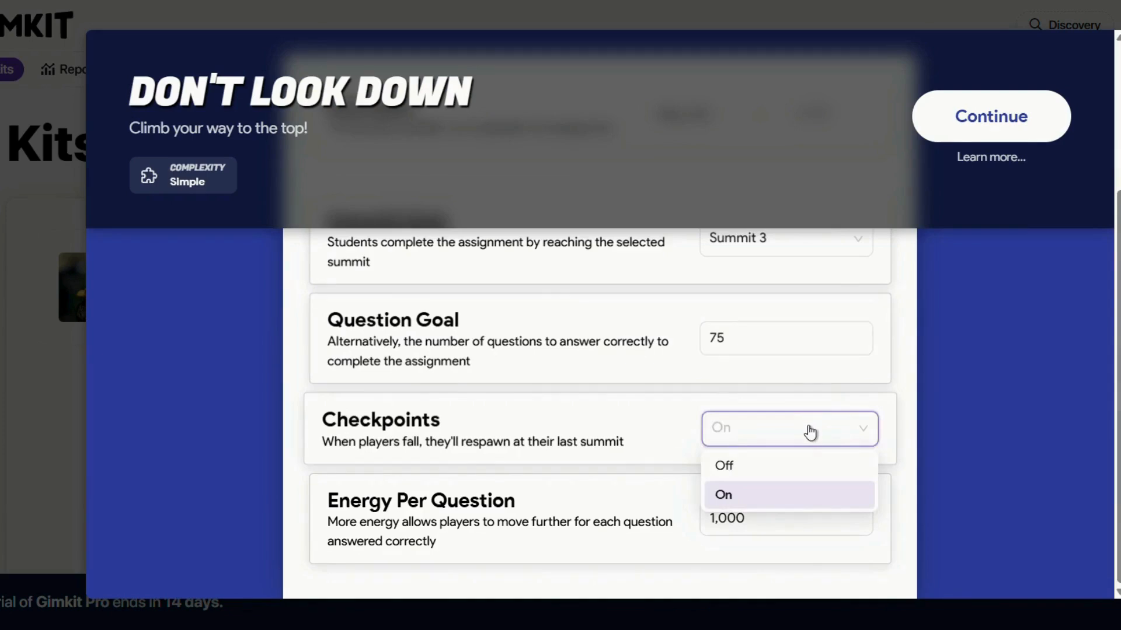
click(793, 498)
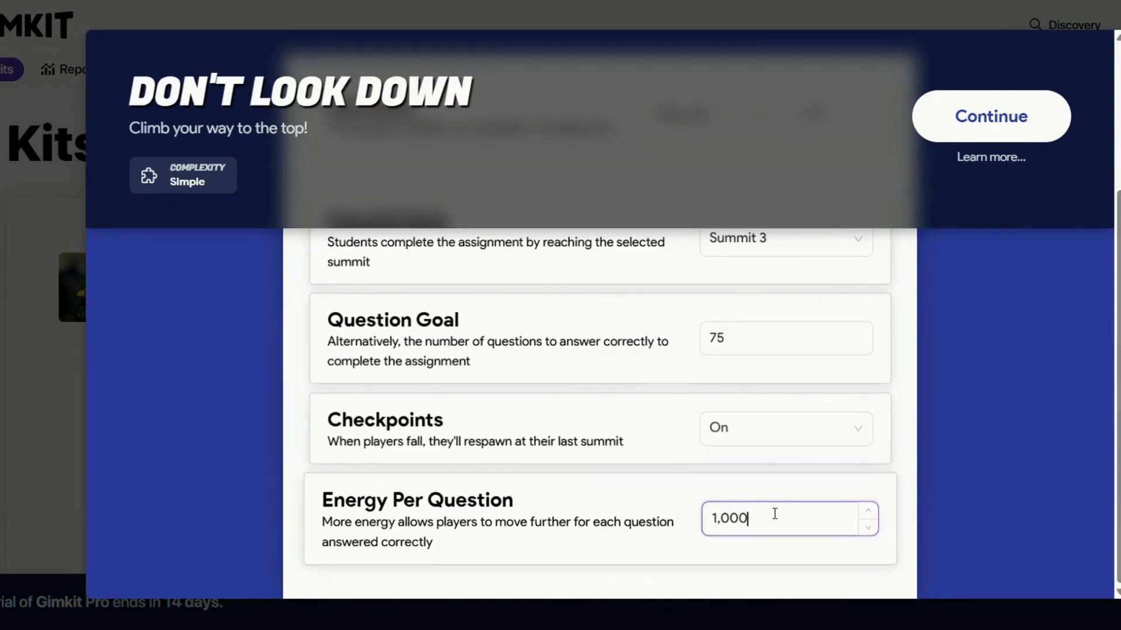
click(1039, 117)
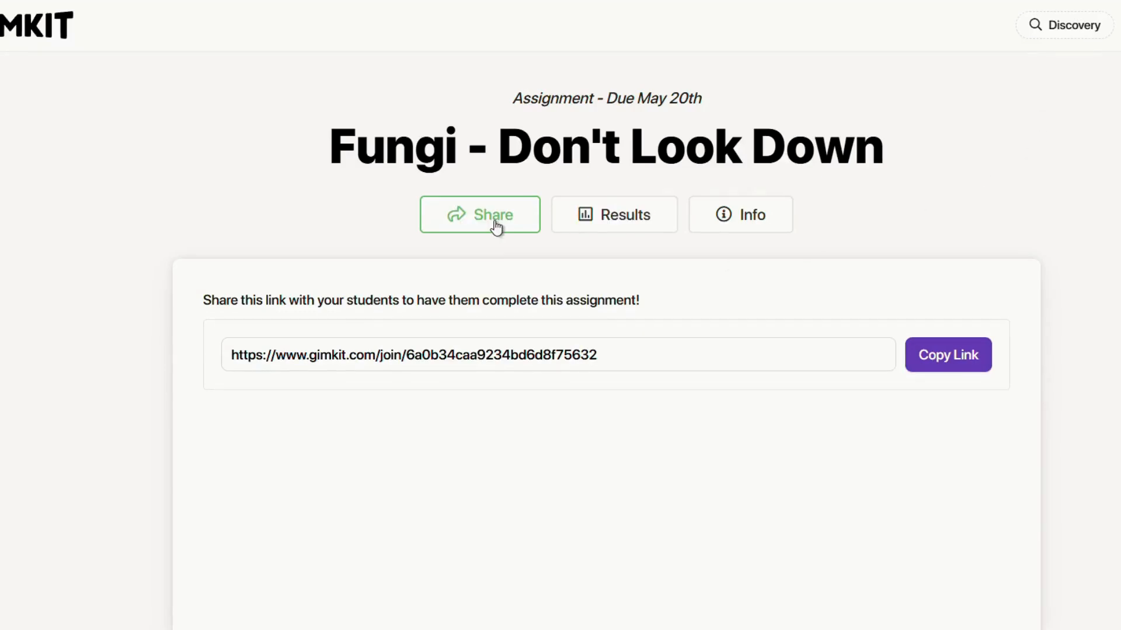
Check the assignment's Results and Info tabs, then copy the student share link.
click(613, 216)
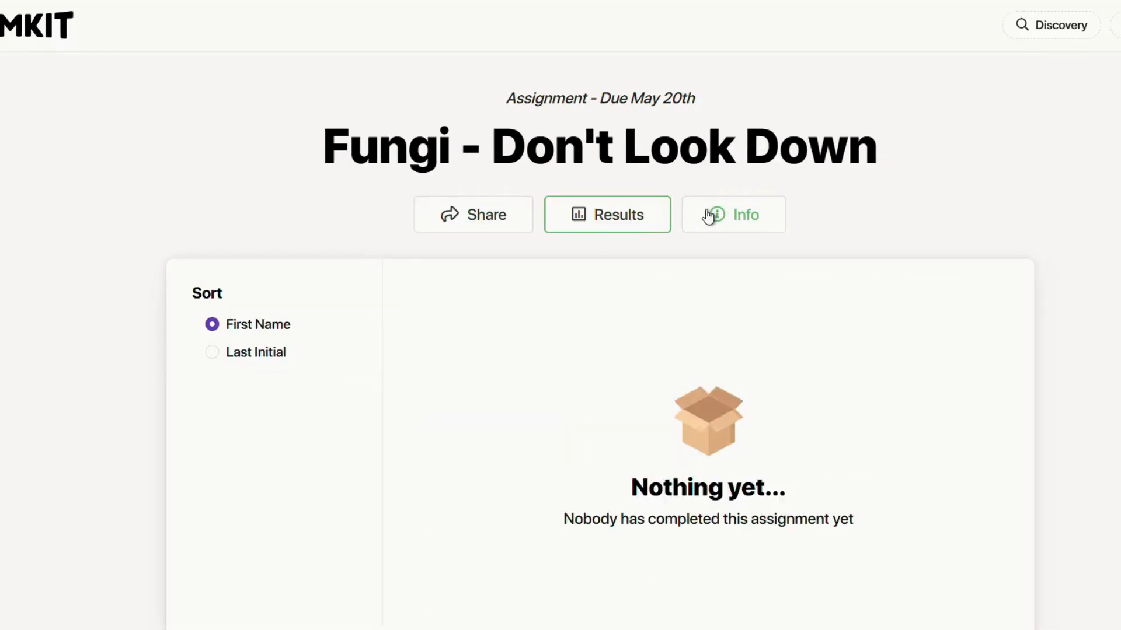
click(721, 216)
click(496, 217)
click(932, 346)
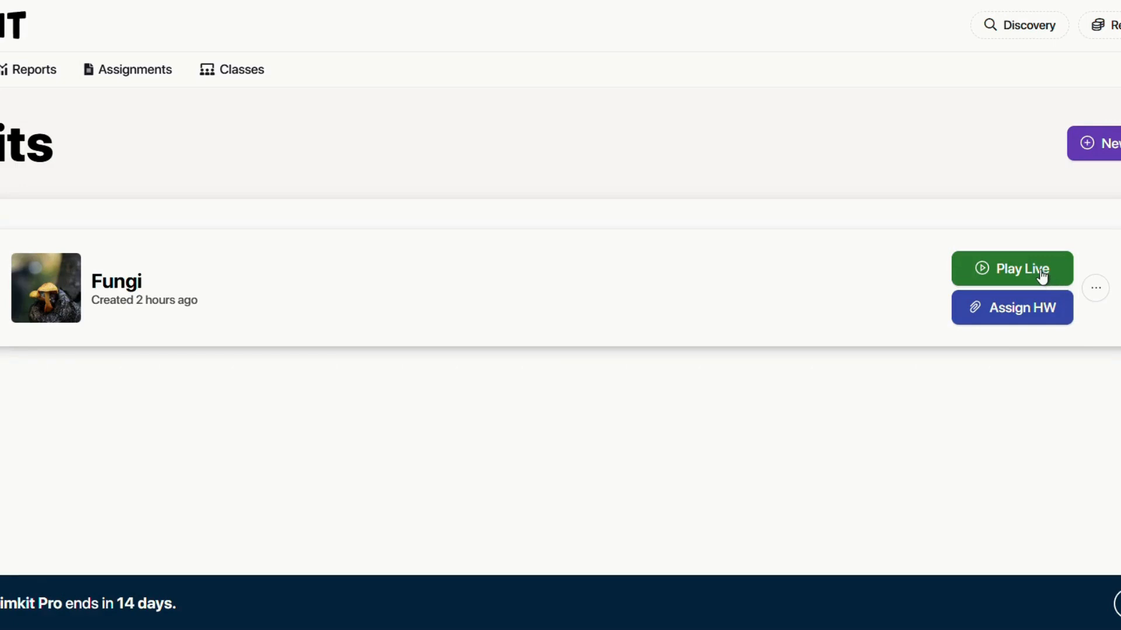
Start a live Fungi game and preview the game modes, from Fishtopia through Drained Mode.
click(1042, 273)
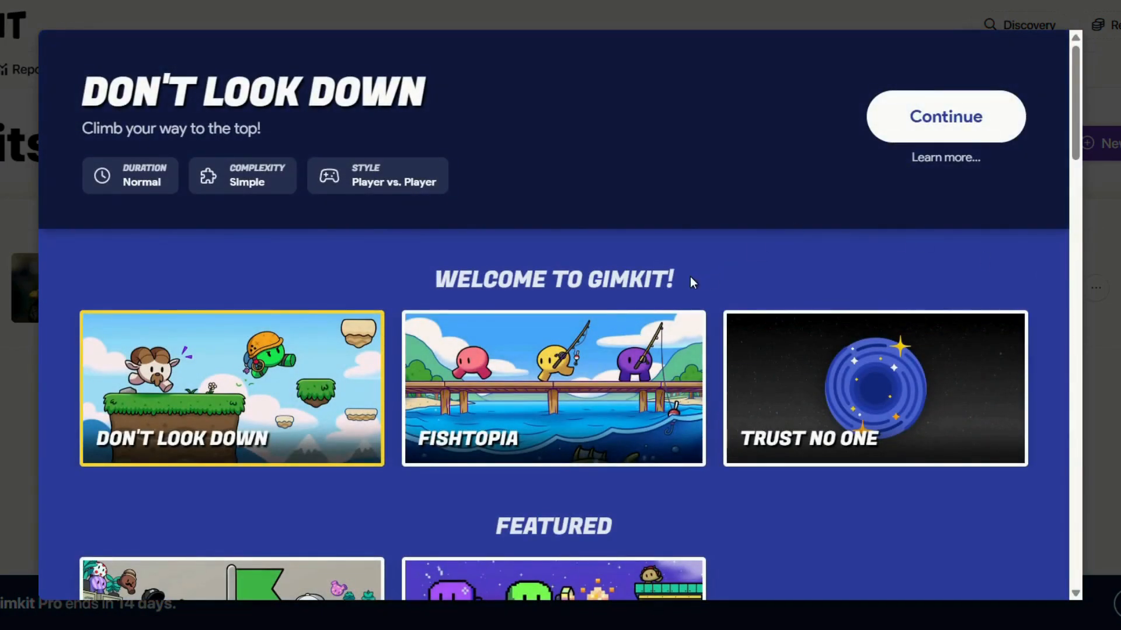
click(560, 362)
click(838, 344)
scroll(825, 341, down, 5)
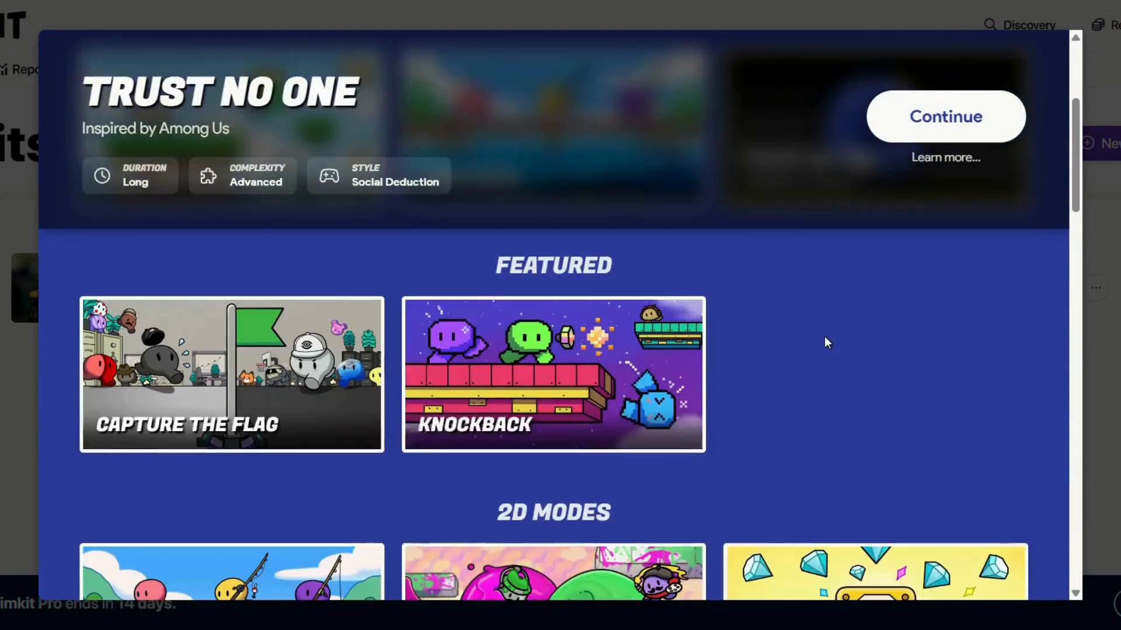
click(233, 356)
click(448, 336)
scroll(448, 335, down, 4)
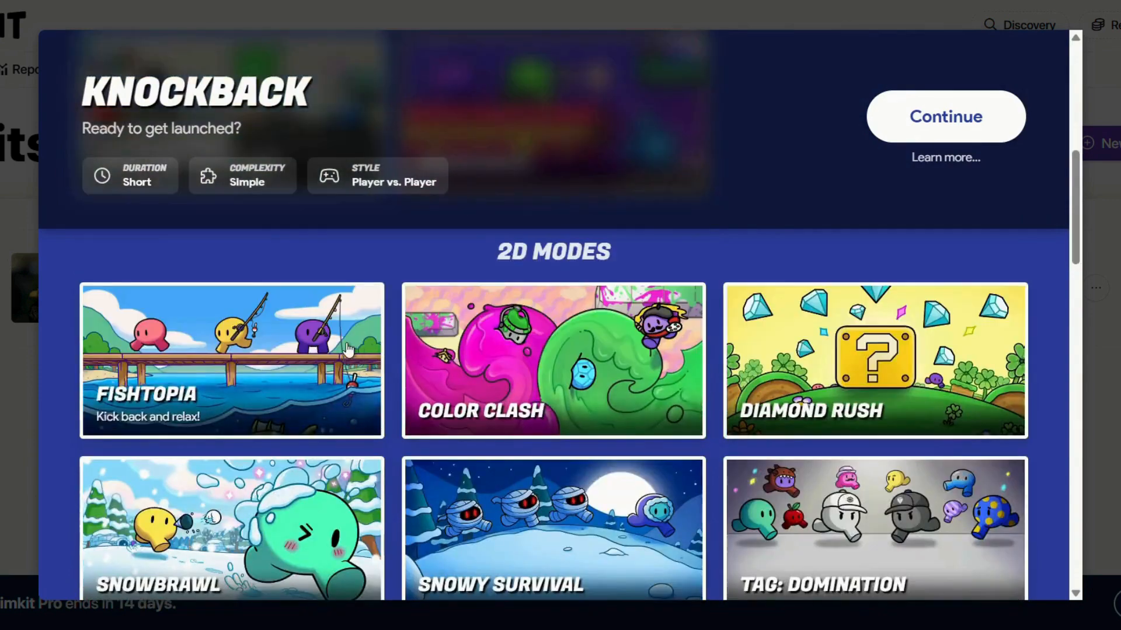
click(234, 350)
click(554, 350)
click(780, 309)
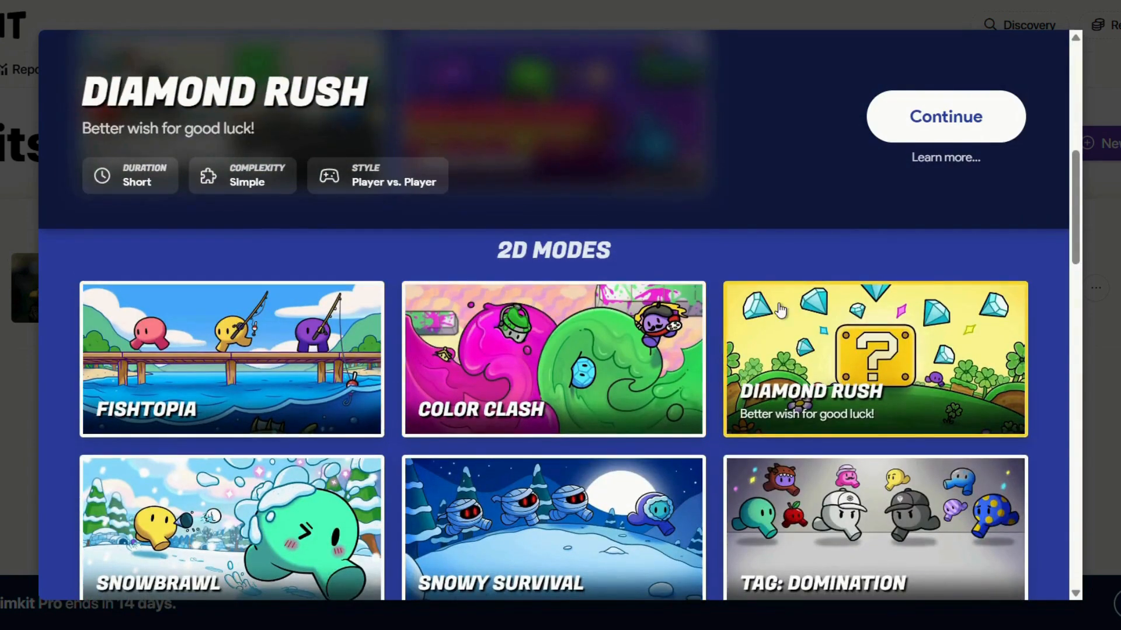
scroll(780, 310, down, 3)
click(234, 362)
click(554, 362)
click(876, 362)
scroll(248, 320, down, 4)
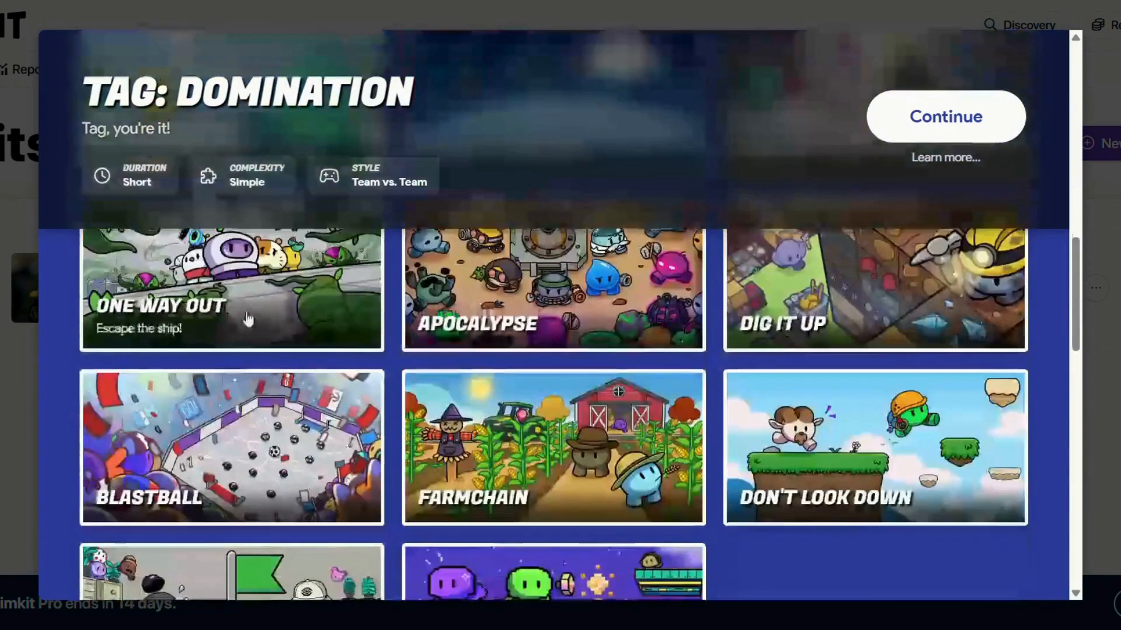
click(555, 292)
click(875, 292)
click(543, 418)
click(875, 443)
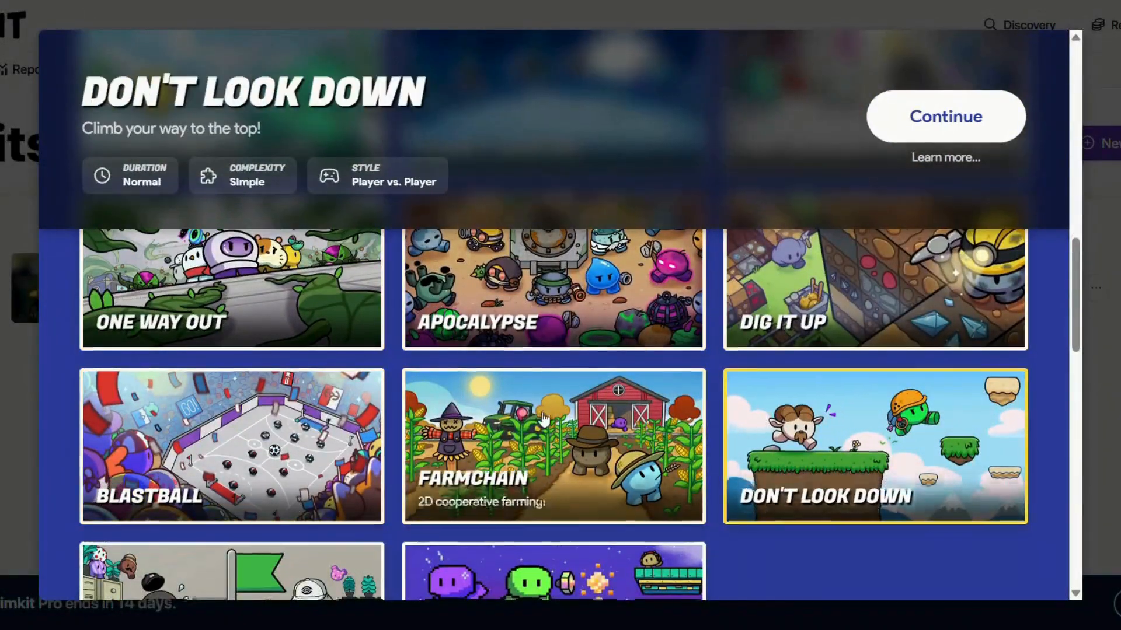
scroll(543, 418, down, 2)
click(230, 450)
click(555, 449)
scroll(555, 450, down, 5)
click(230, 345)
click(772, 347)
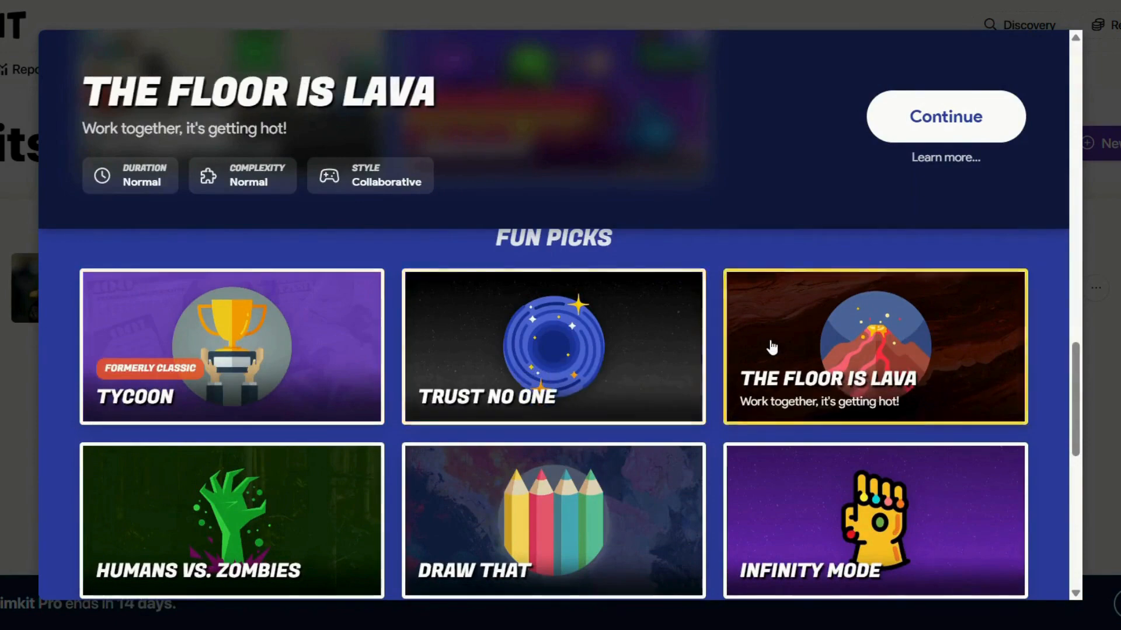
scroll(772, 346, down, 3)
click(233, 350)
click(554, 350)
click(875, 350)
click(234, 513)
scroll(579, 456, down, 4)
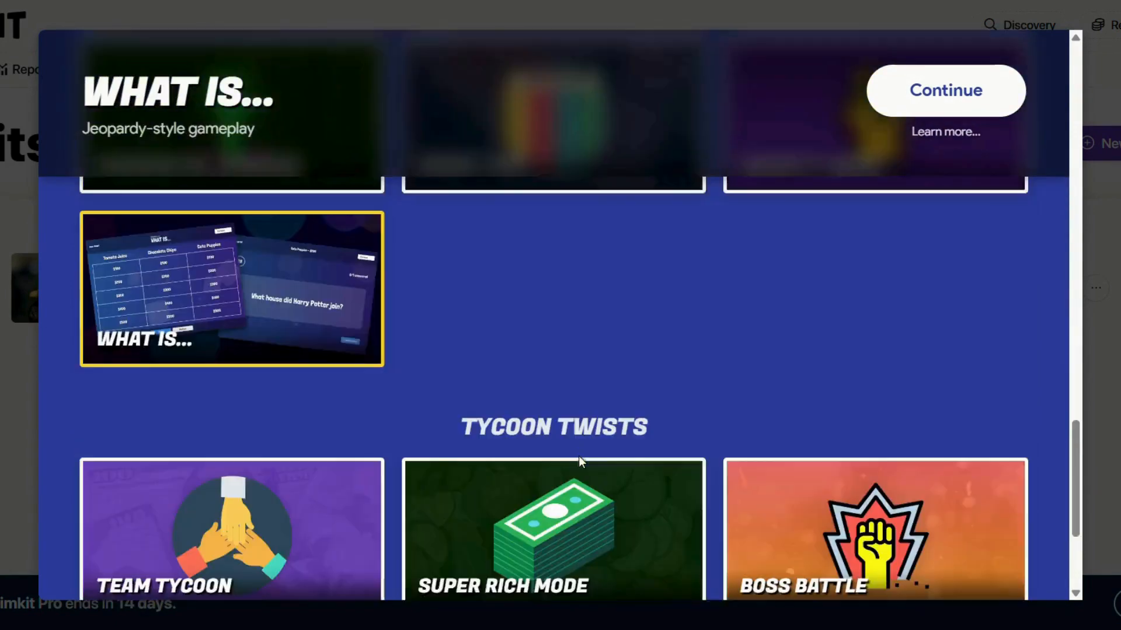
scroll(579, 456, down, 3)
click(263, 344)
click(554, 338)
click(847, 344)
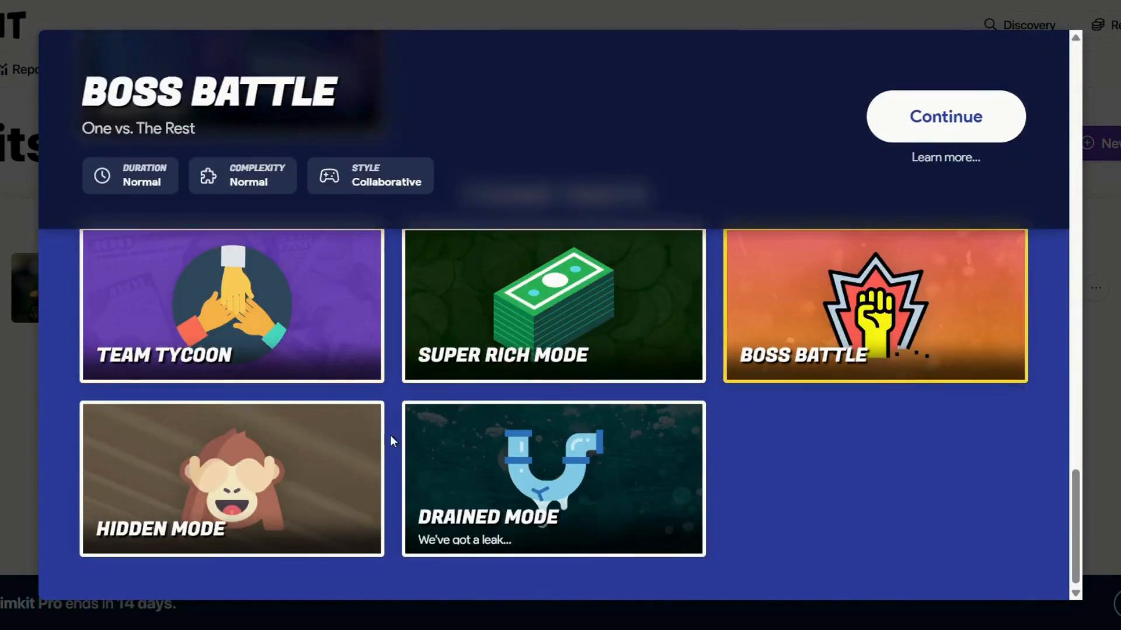
click(385, 437)
click(408, 439)
Select Don't Look Down as the live game mode and proceed to its settings.
scroll(408, 439, up, 15)
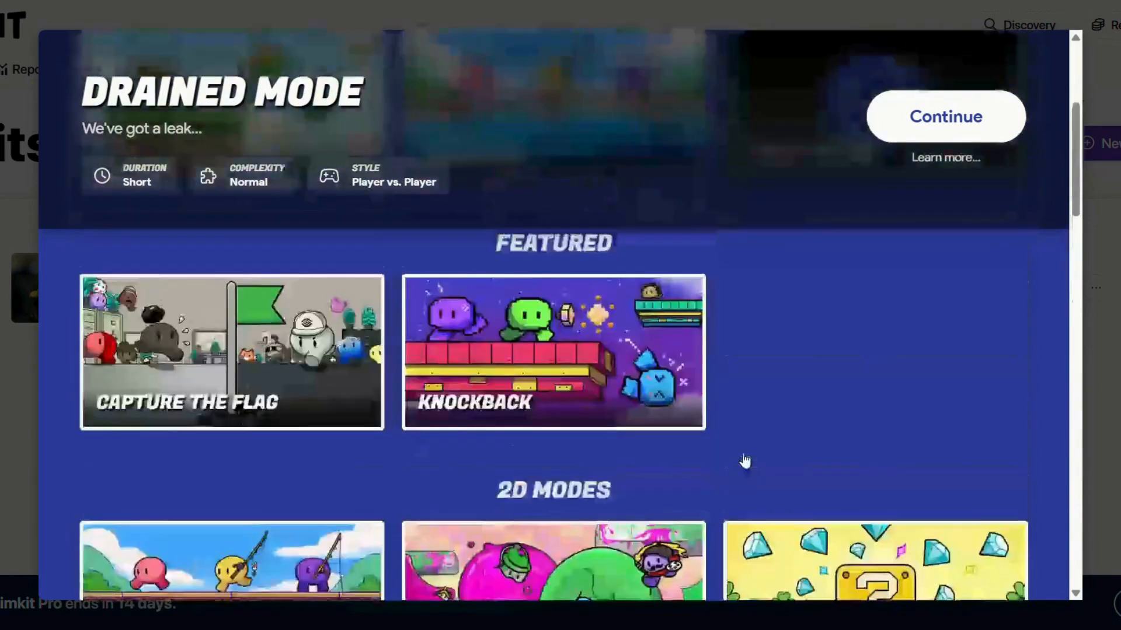
scroll(745, 461, up, 4)
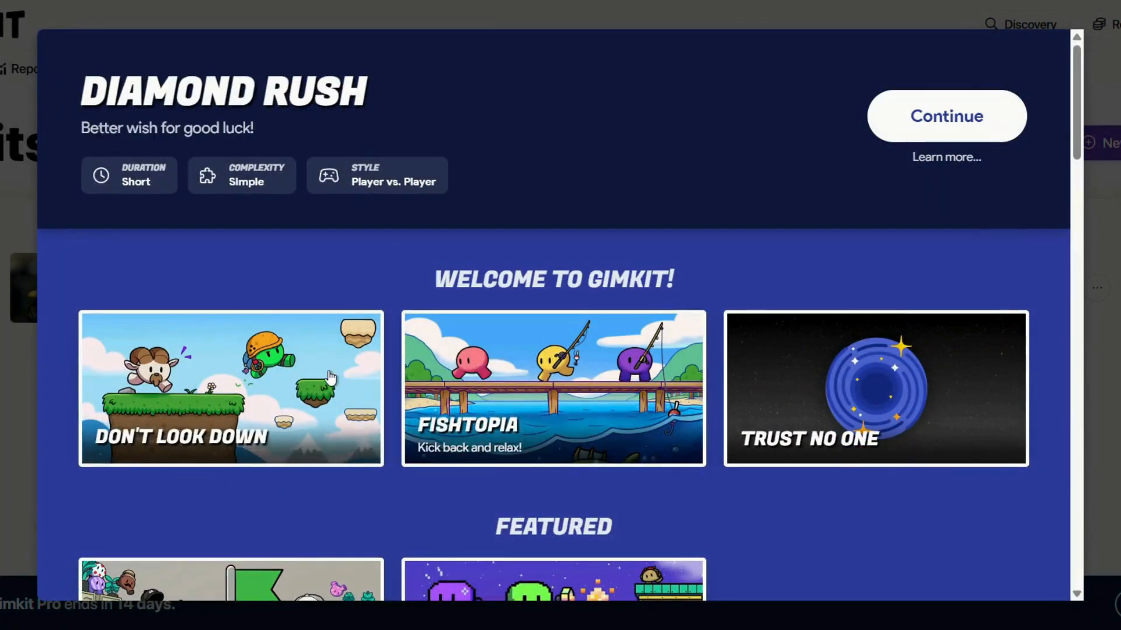
click(331, 375)
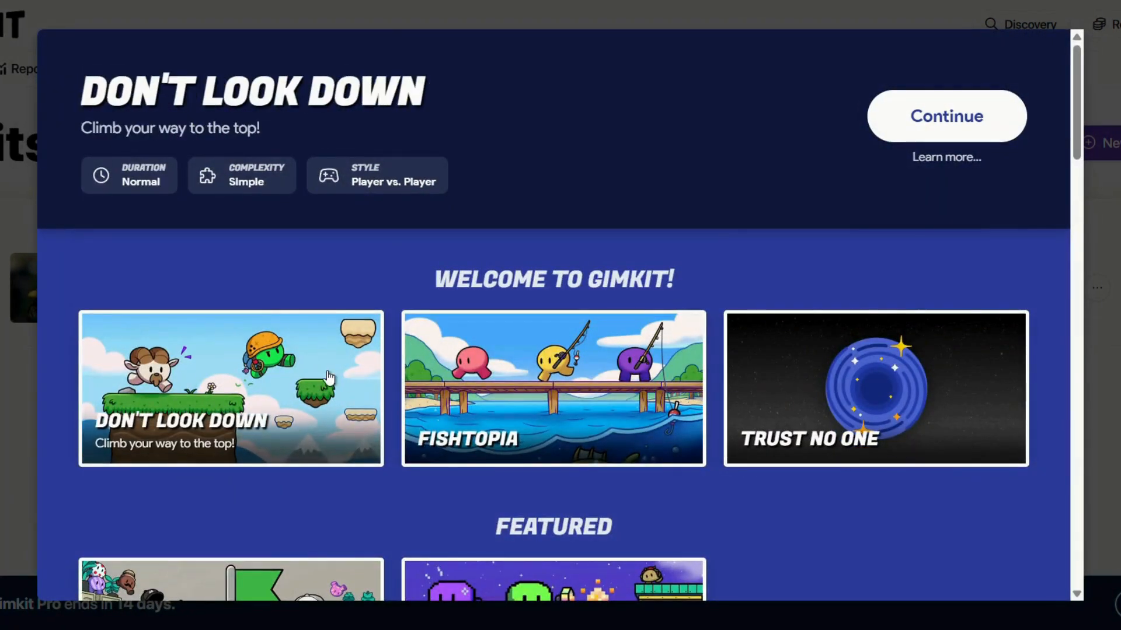
click(961, 113)
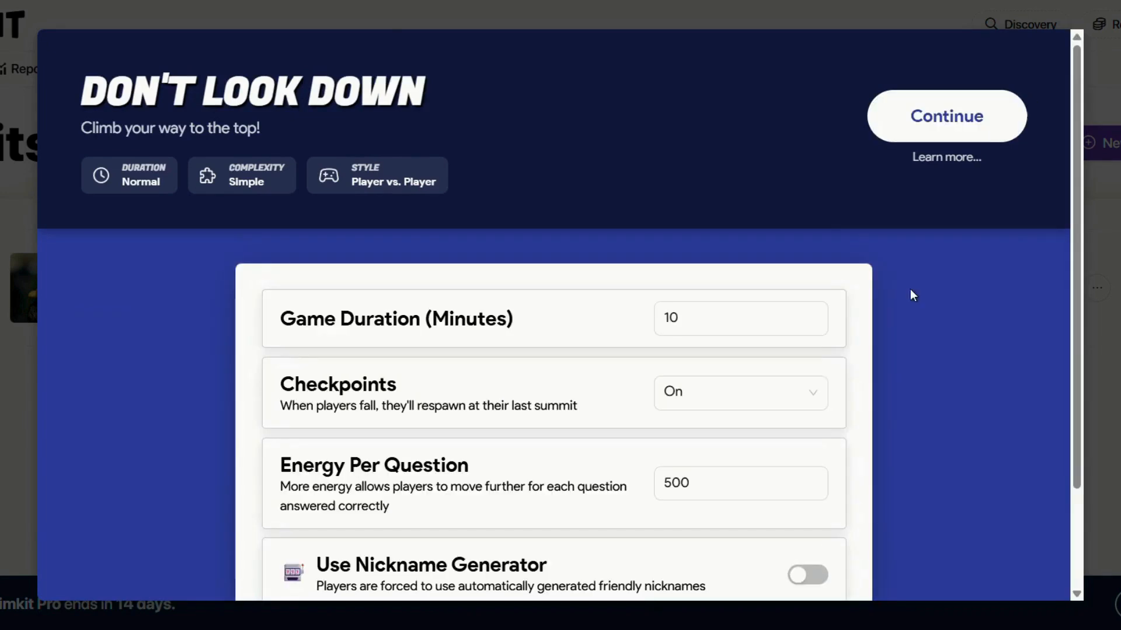
Launch the lobby with a 10-minute duration, Checkpoints On and 500 energy per question.
click(688, 323)
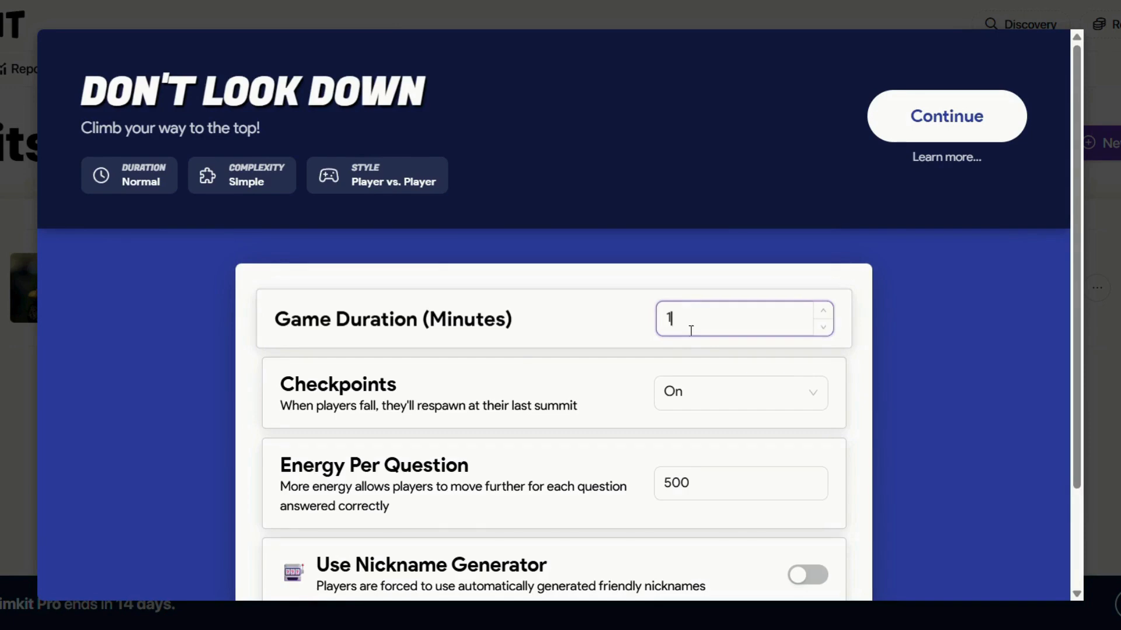
scroll(706, 398, down, 2)
click(720, 273)
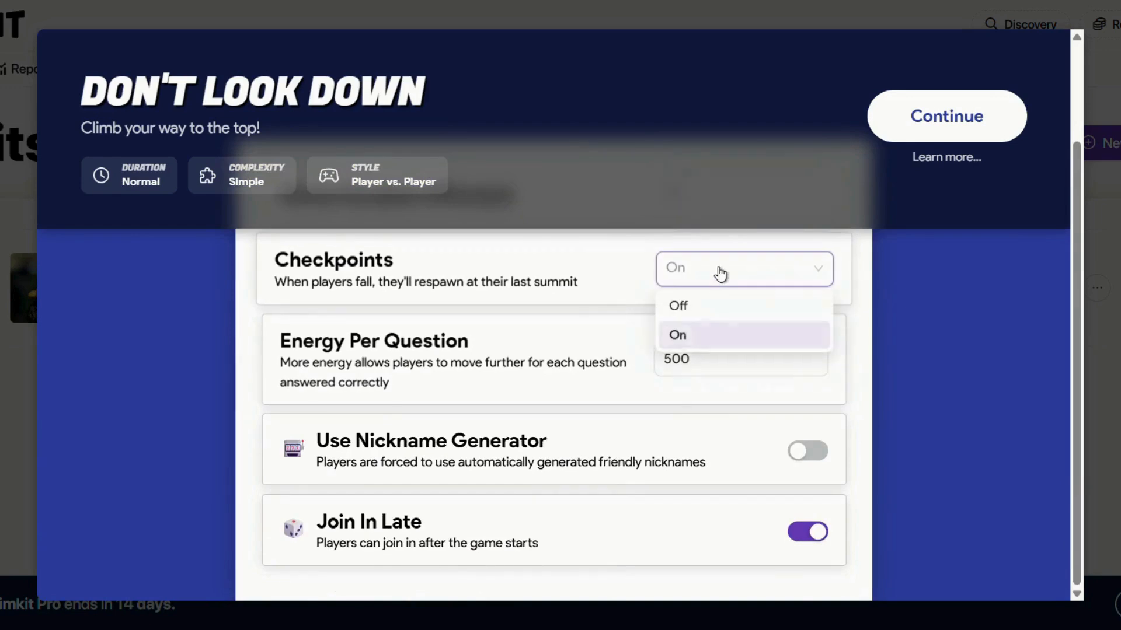
click(727, 331)
click(722, 360)
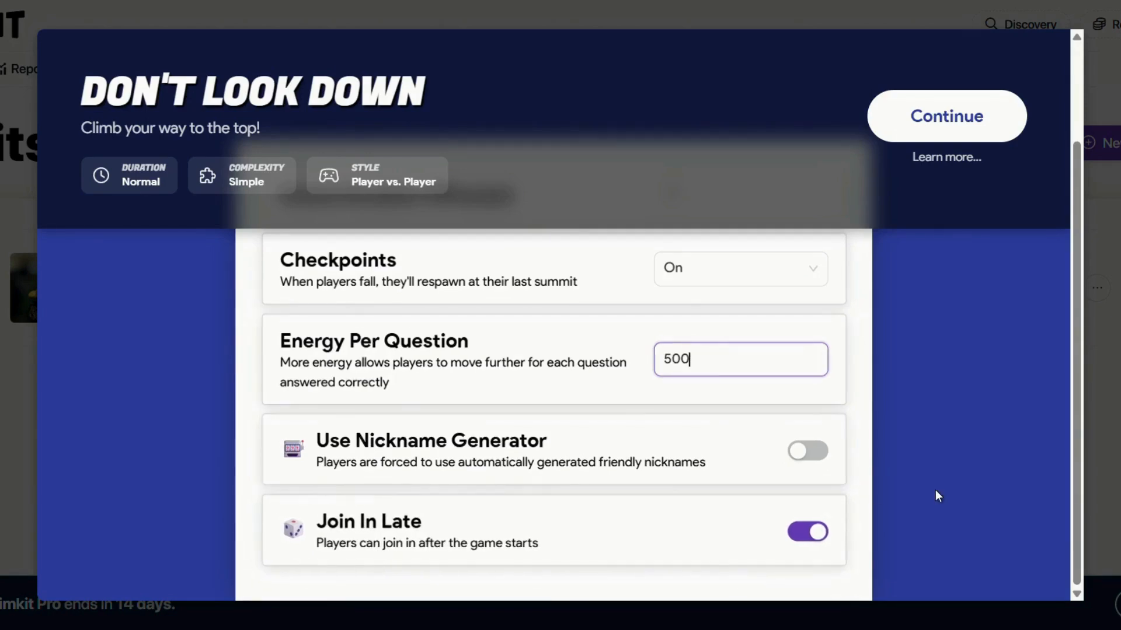
scroll(934, 493, up, 2)
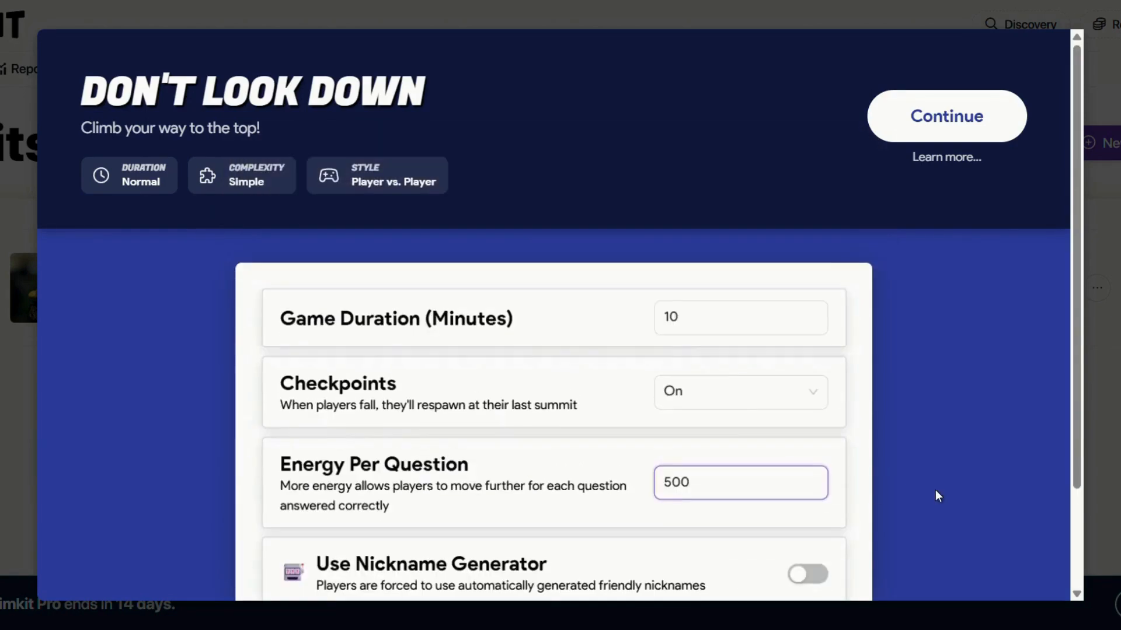
click(962, 128)
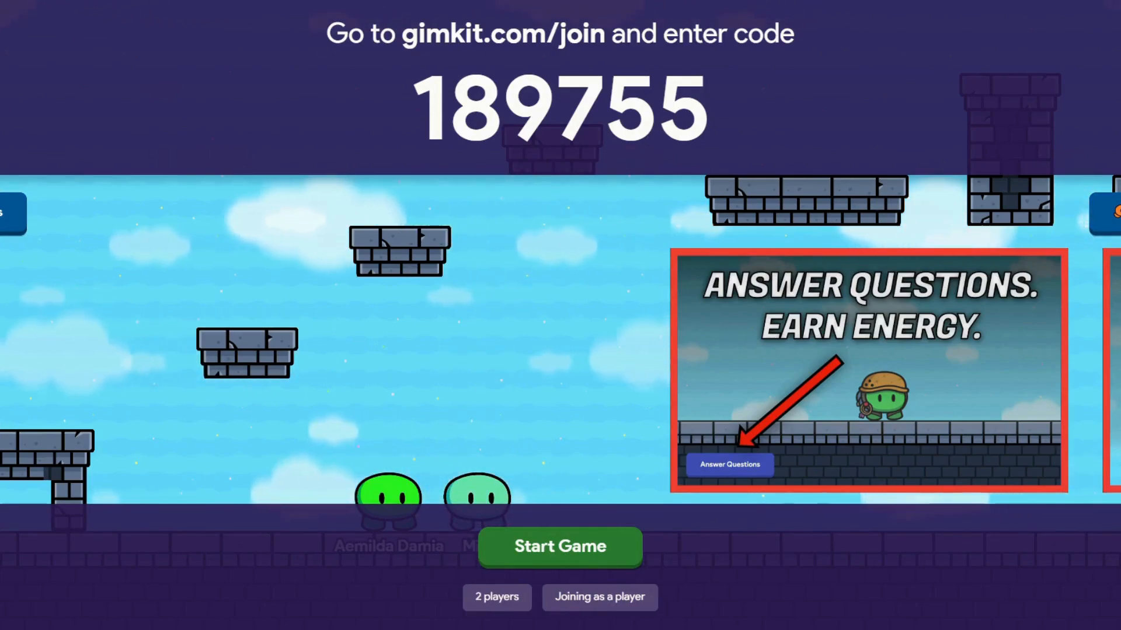
Start the Don't Look Down game for the players who joined.
click(534, 548)
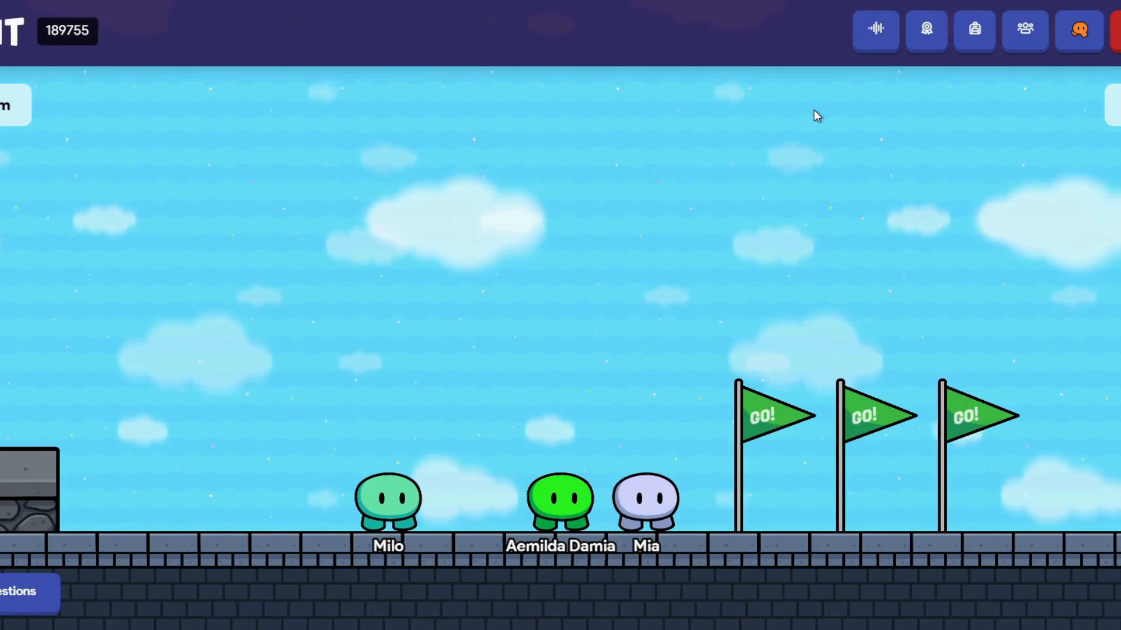
Walk the player right, climb the brick steps to the top platform, and jump off.
key(Right)
key(Right)
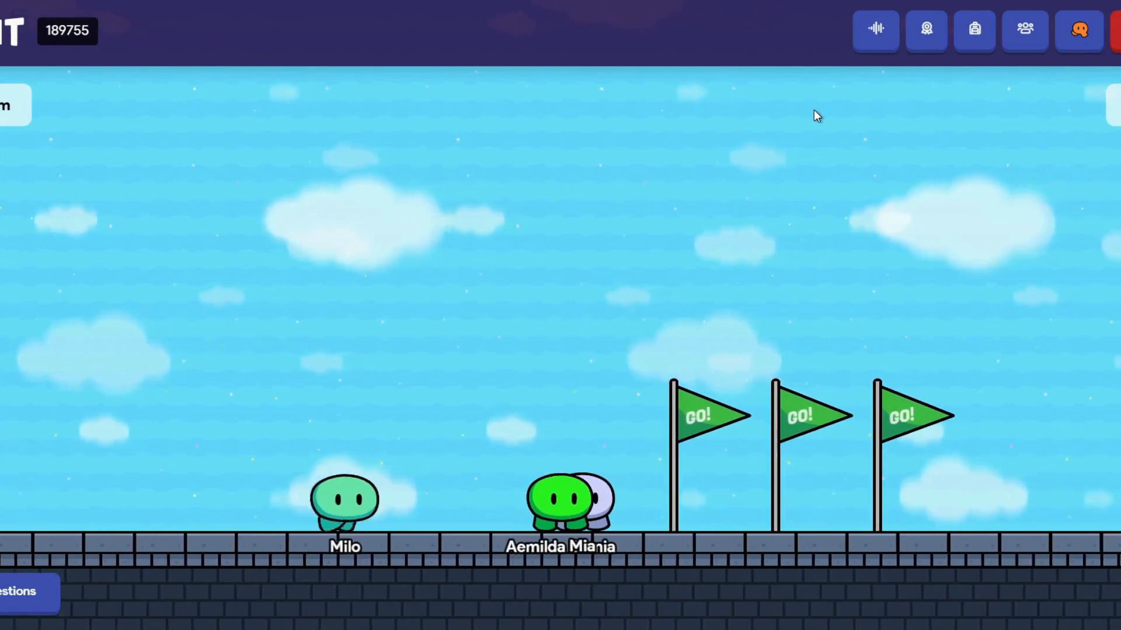
key(Right)
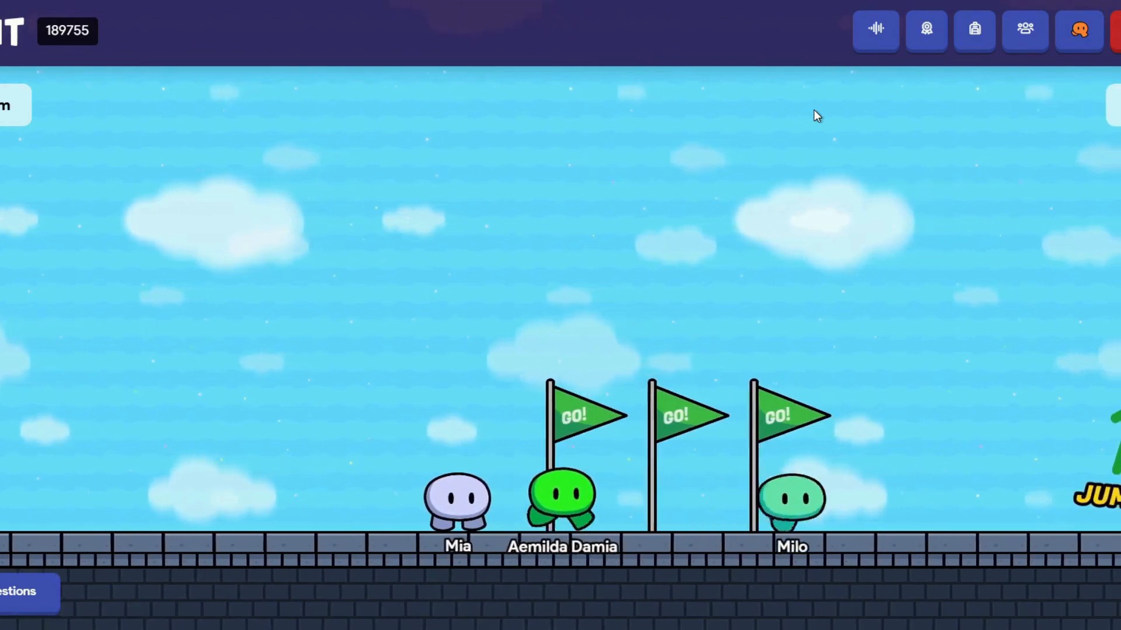
key(Right)
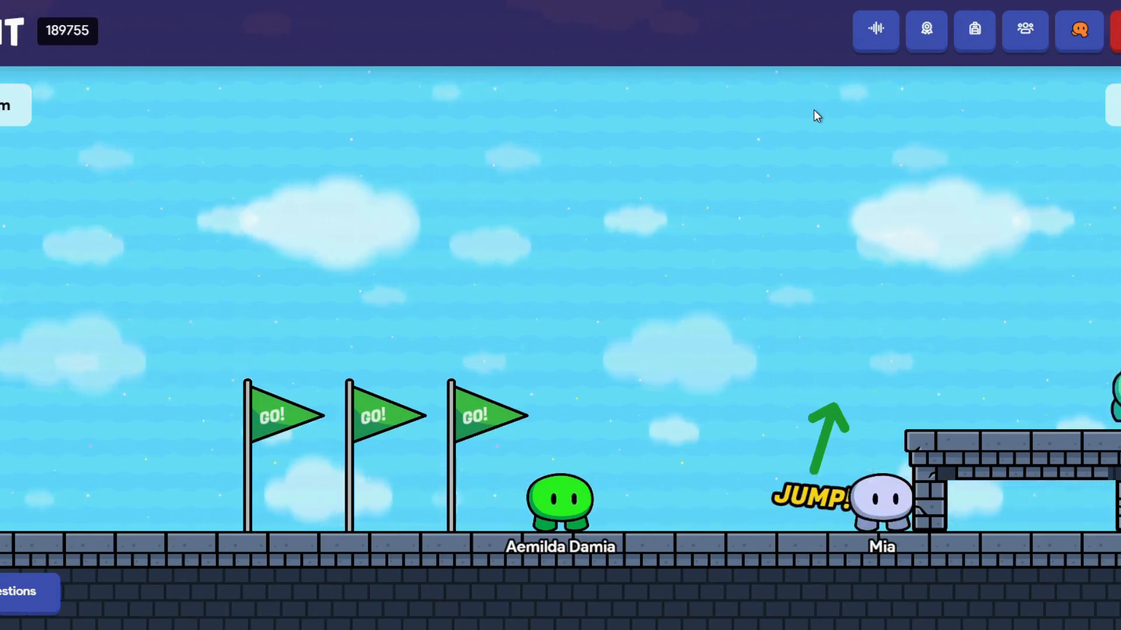
key(Right)
key(Up)
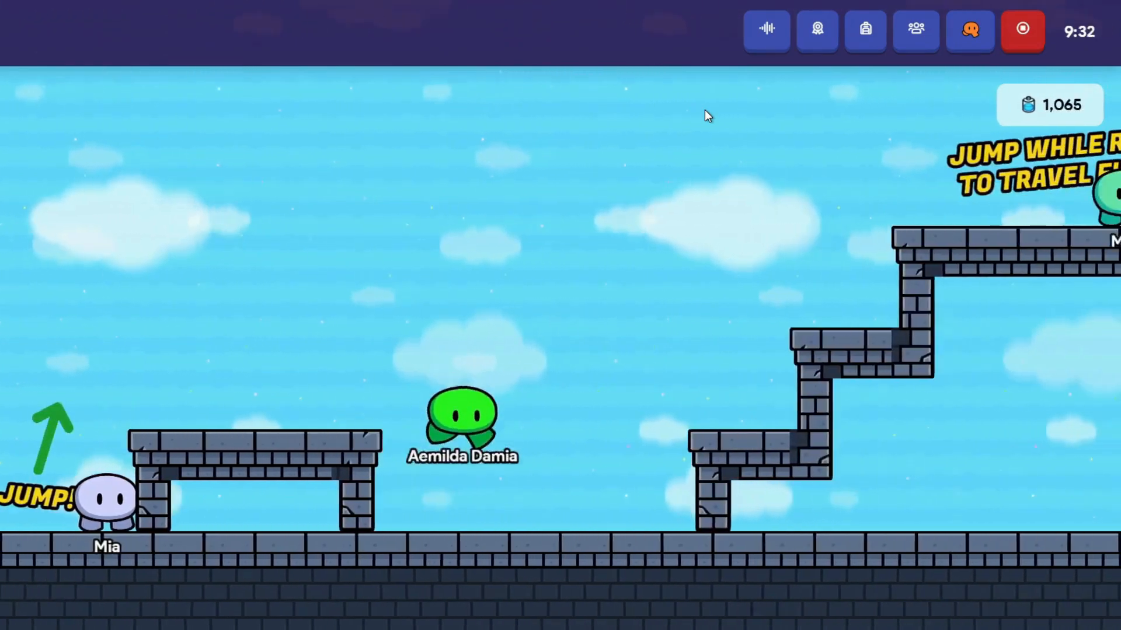
key(Up)
key(Right)
key(Up)
Jump between the small pillar, the ledge and the right tower until energy hits 0.
key(Up)
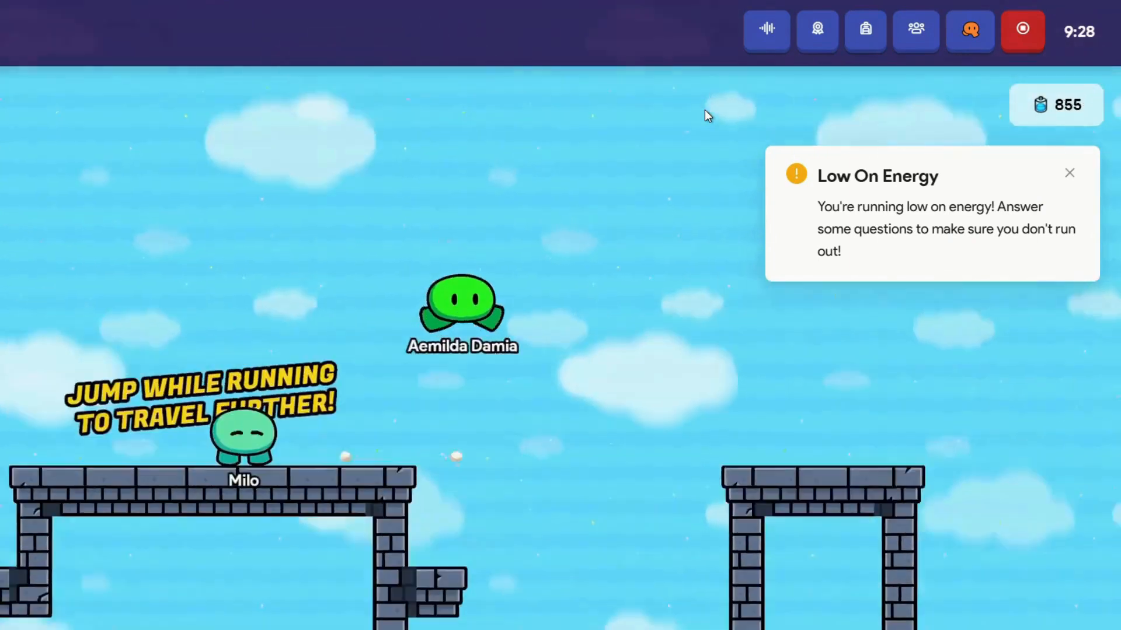
key(Left)
key(Up)
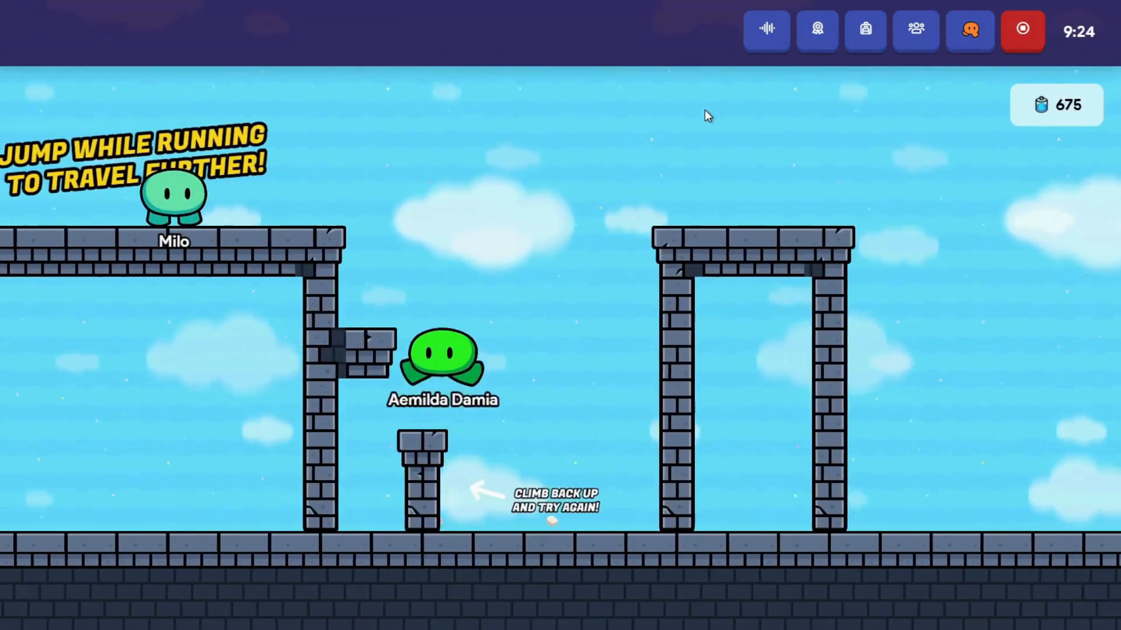
key(Right)
key(Up)
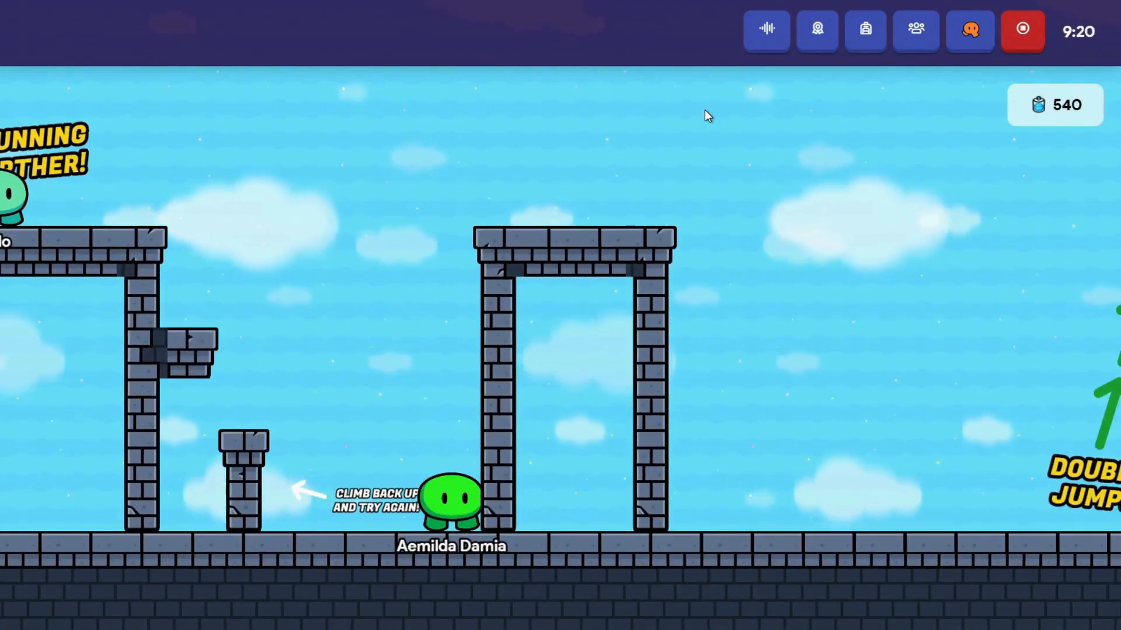
key(Left)
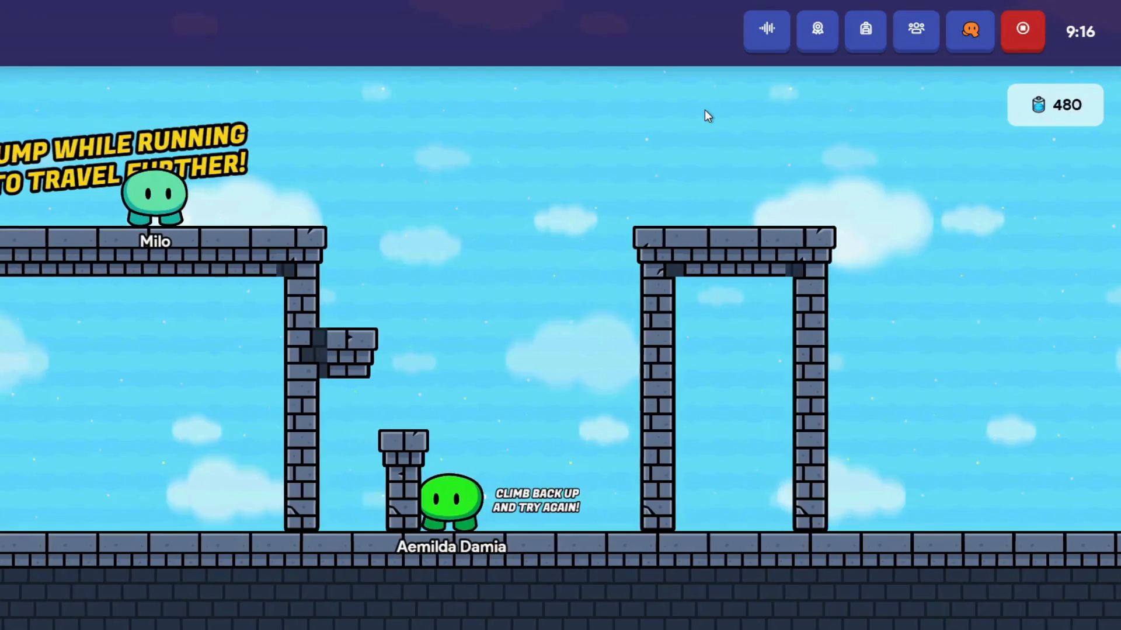
key(Up)
key(Up)
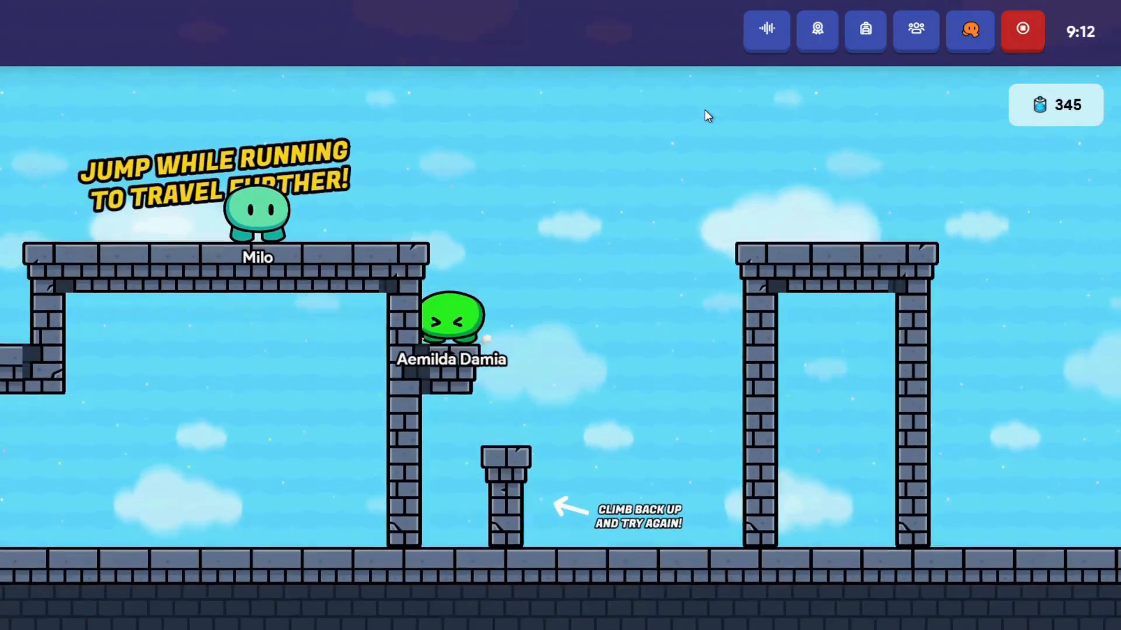
key(Right)
key(Up)
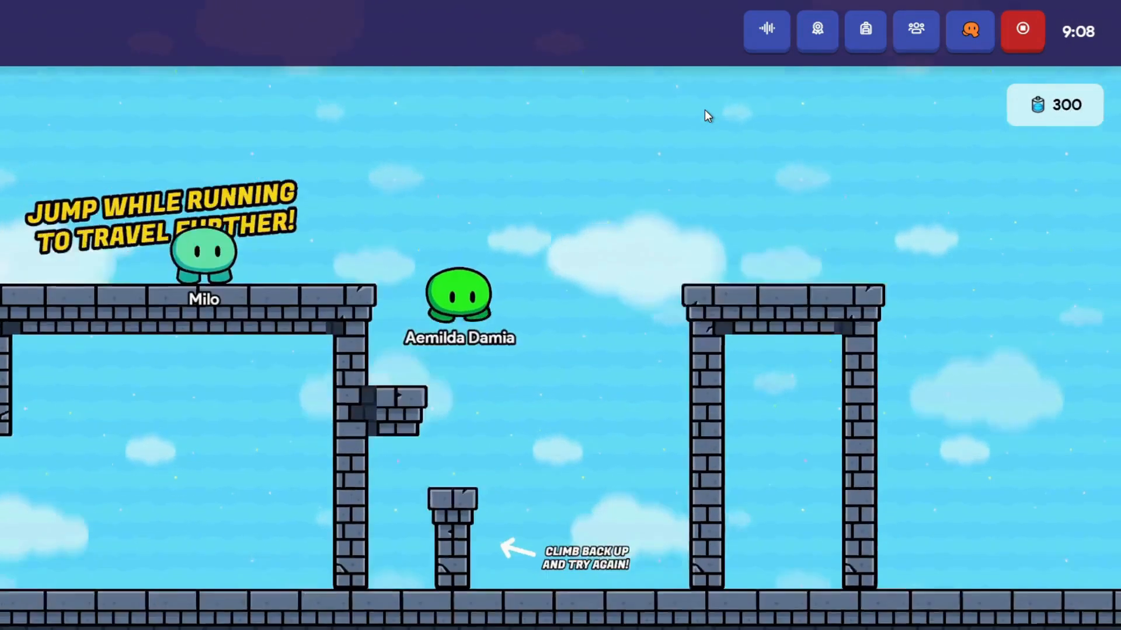
key(Left)
key(Up)
key(Up)
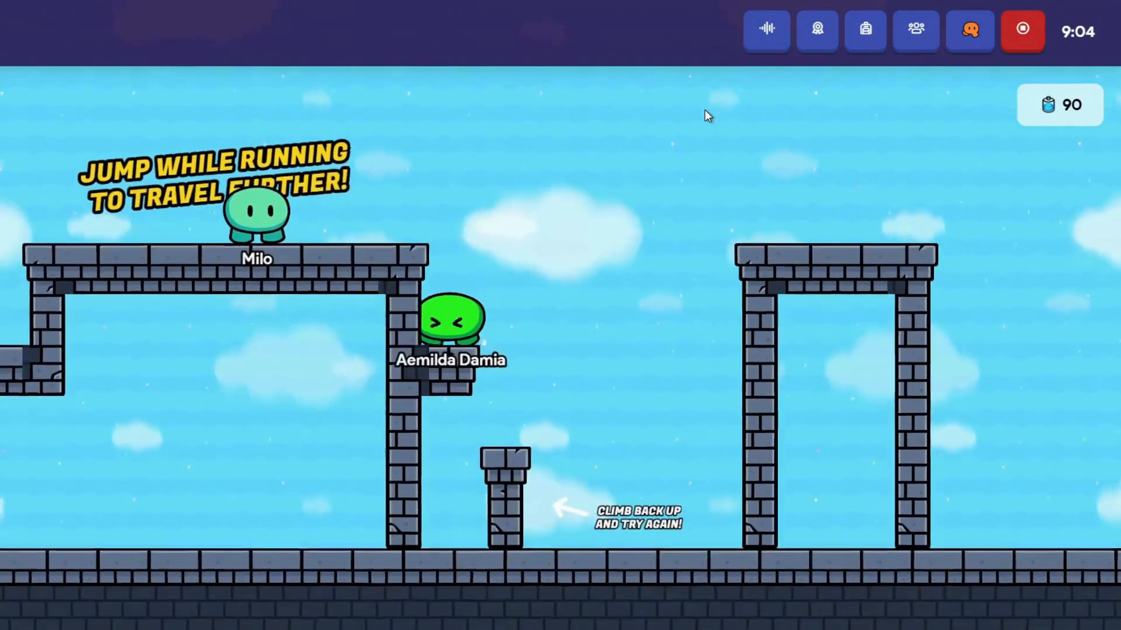
key(Right)
key(Up)
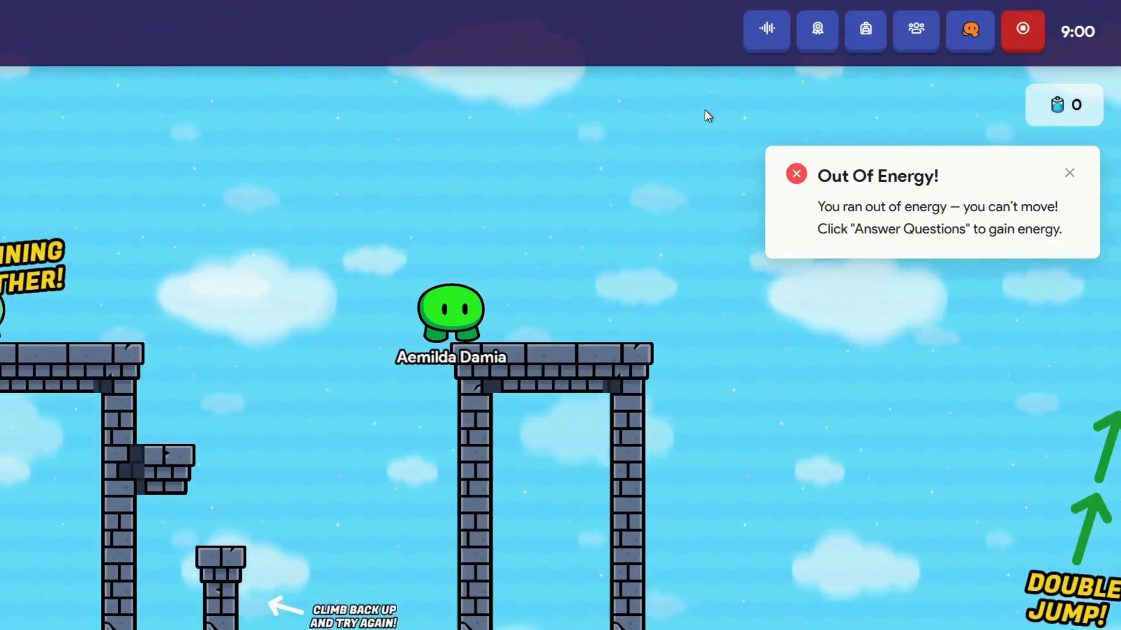
Answer Chitin and Mycorrhizae correctly, miss with Powdery mildew, then return to the level.
click(3, 602)
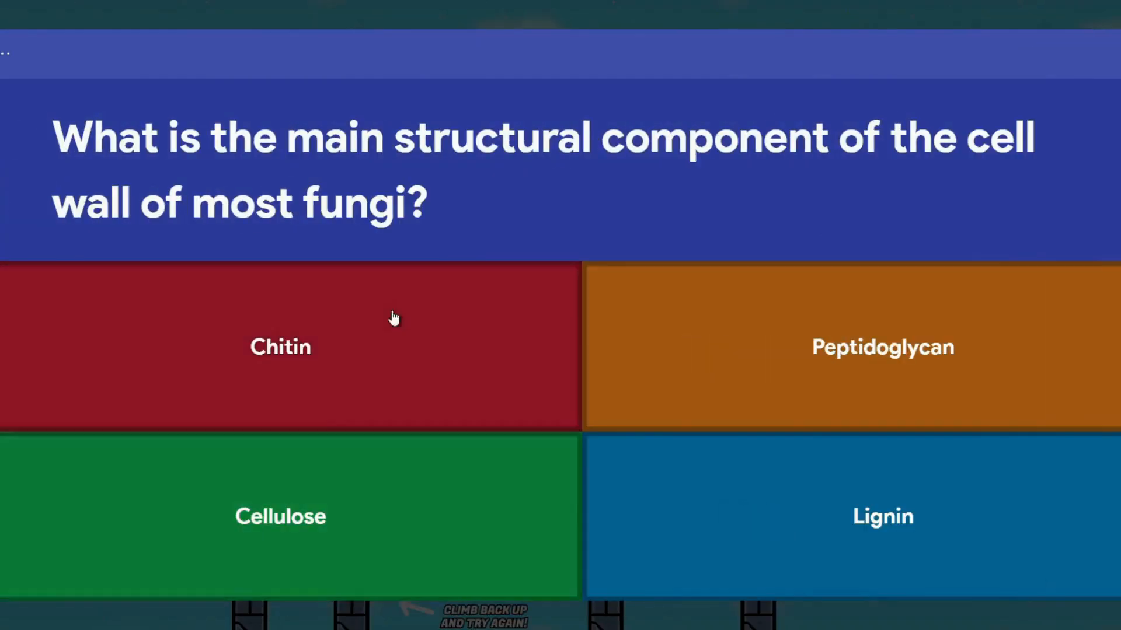
click(262, 349)
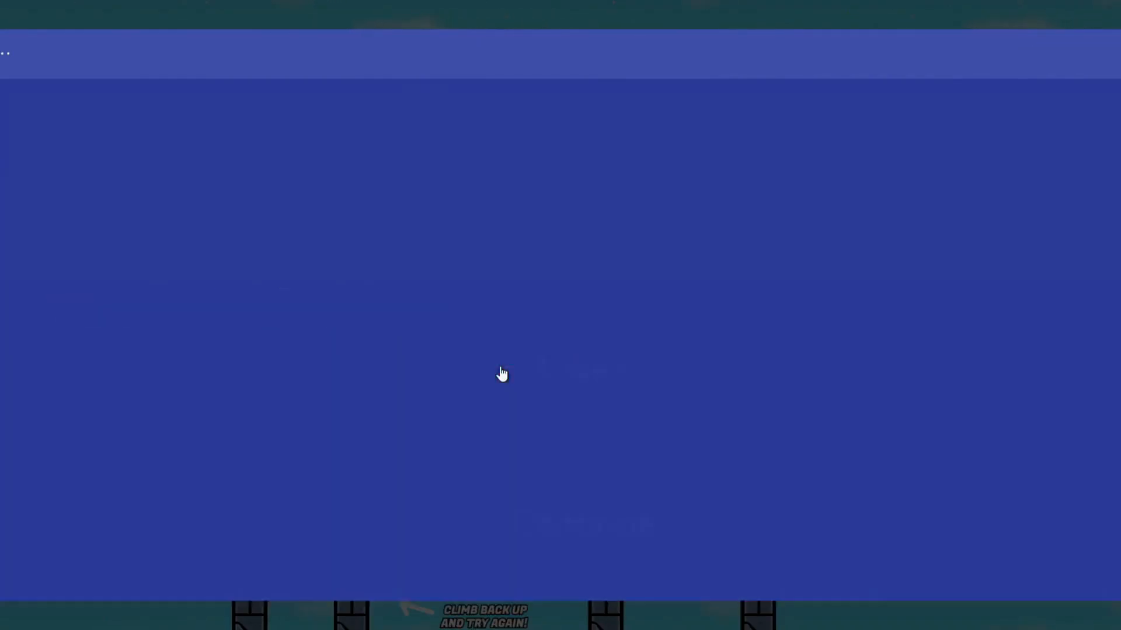
click(640, 541)
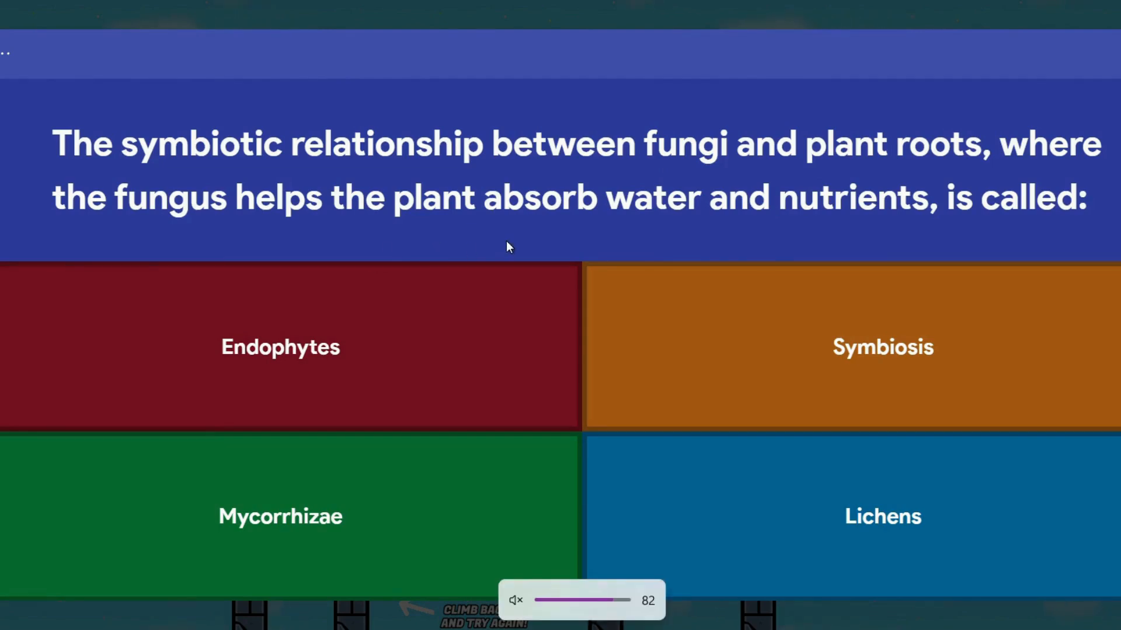
click(558, 531)
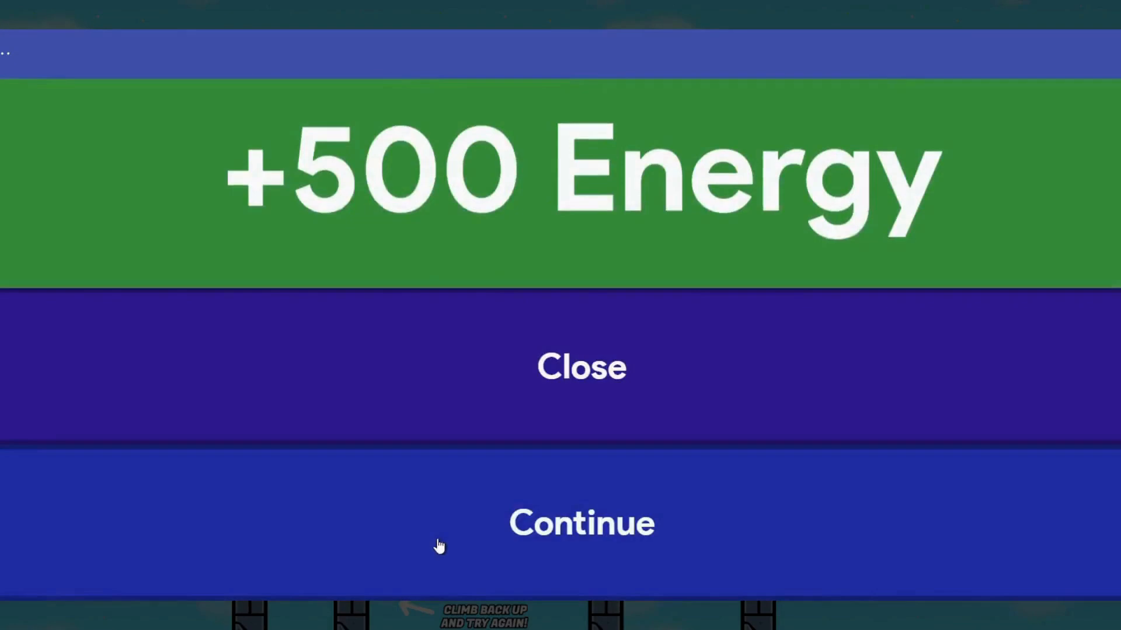
click(438, 545)
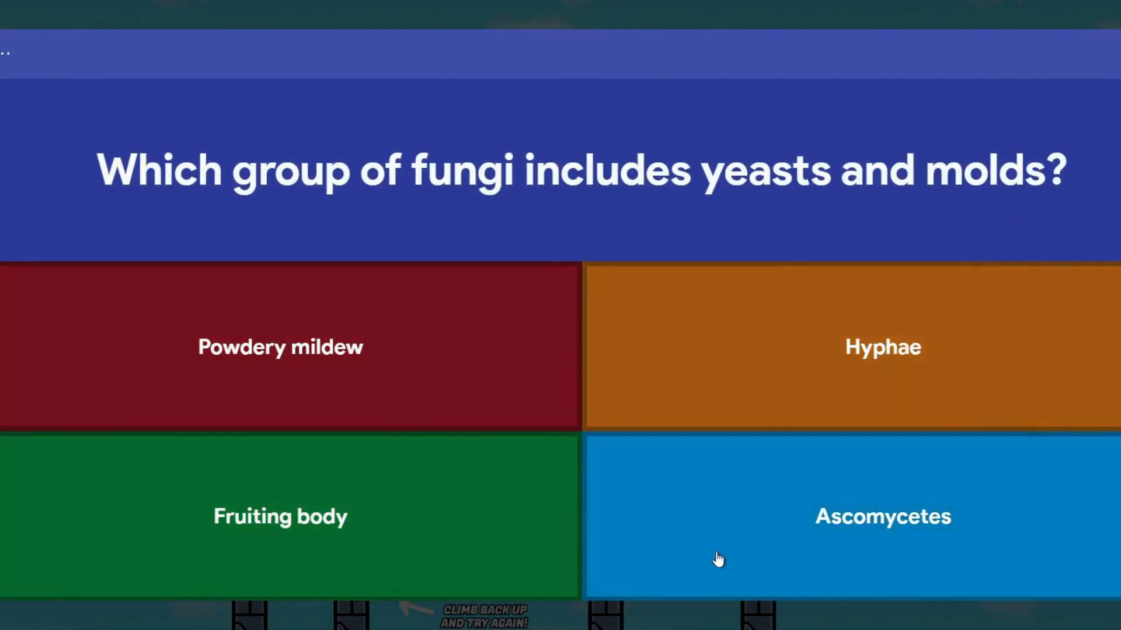
click(452, 380)
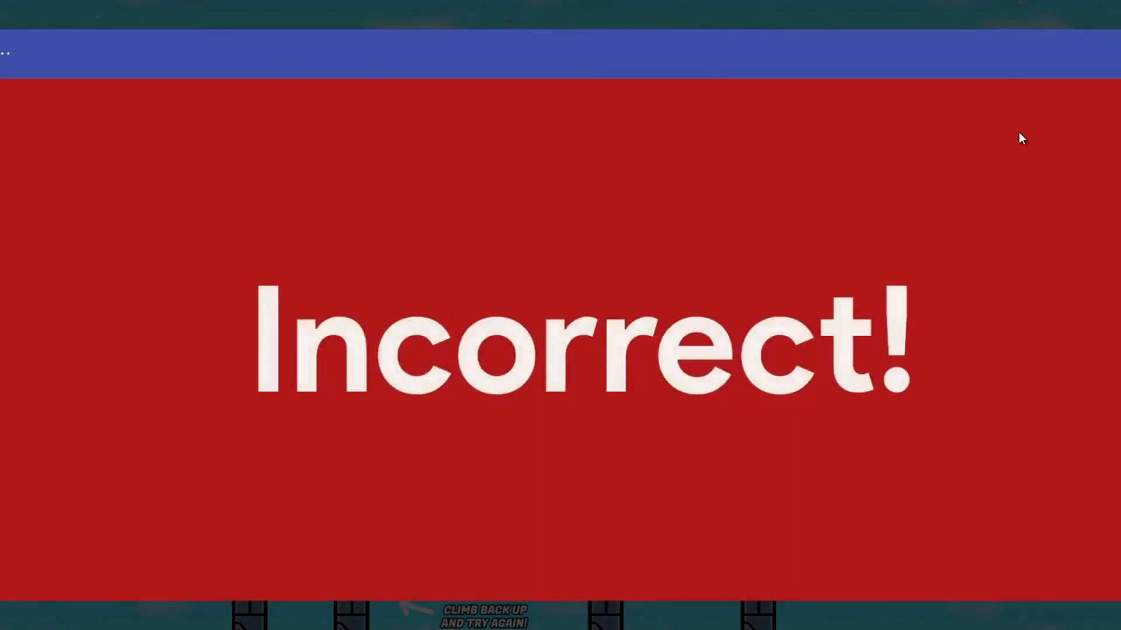
click(790, 531)
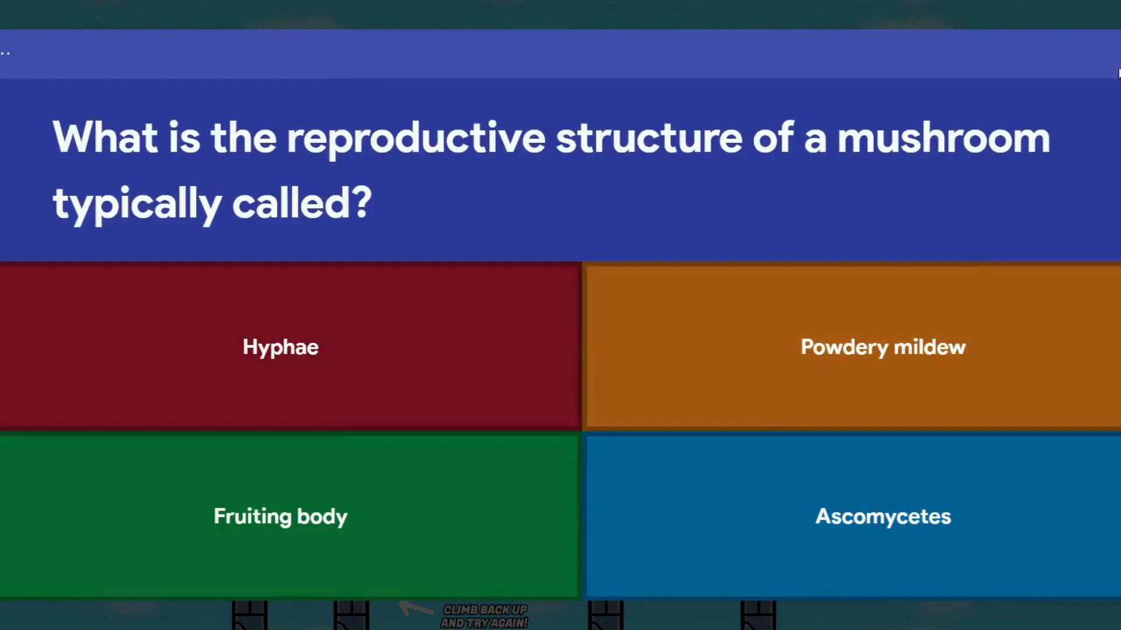
click(1118, 63)
Run right, double-jump over the stone platform, and land on the market stall roof.
key(d)
key(w)
key(w)
key(d)
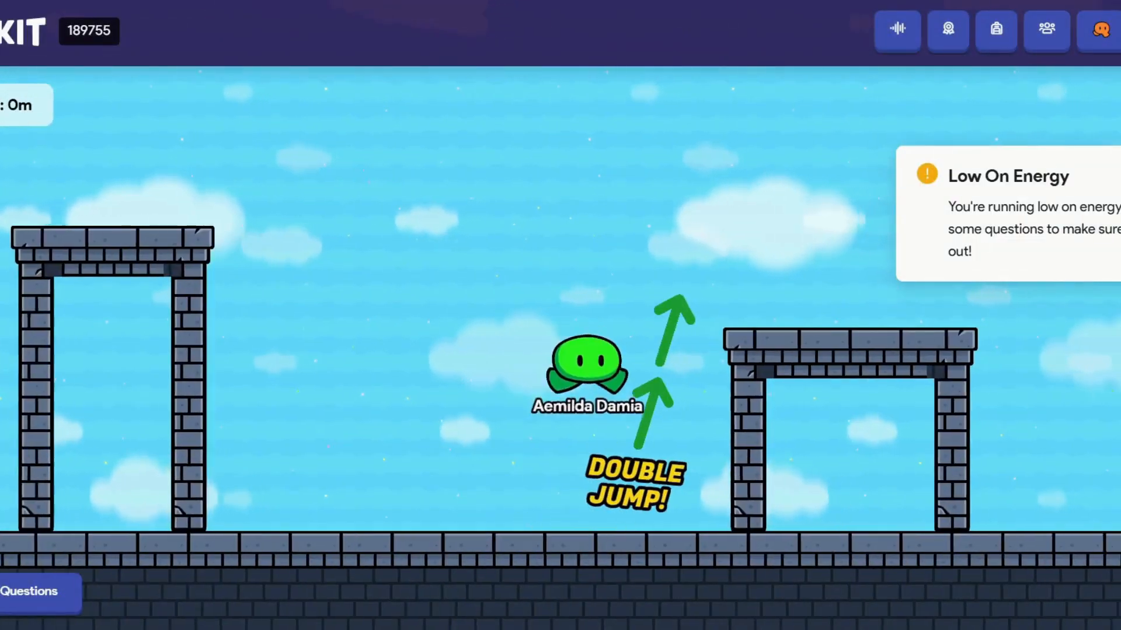
key(w)
key(w)
key(w)
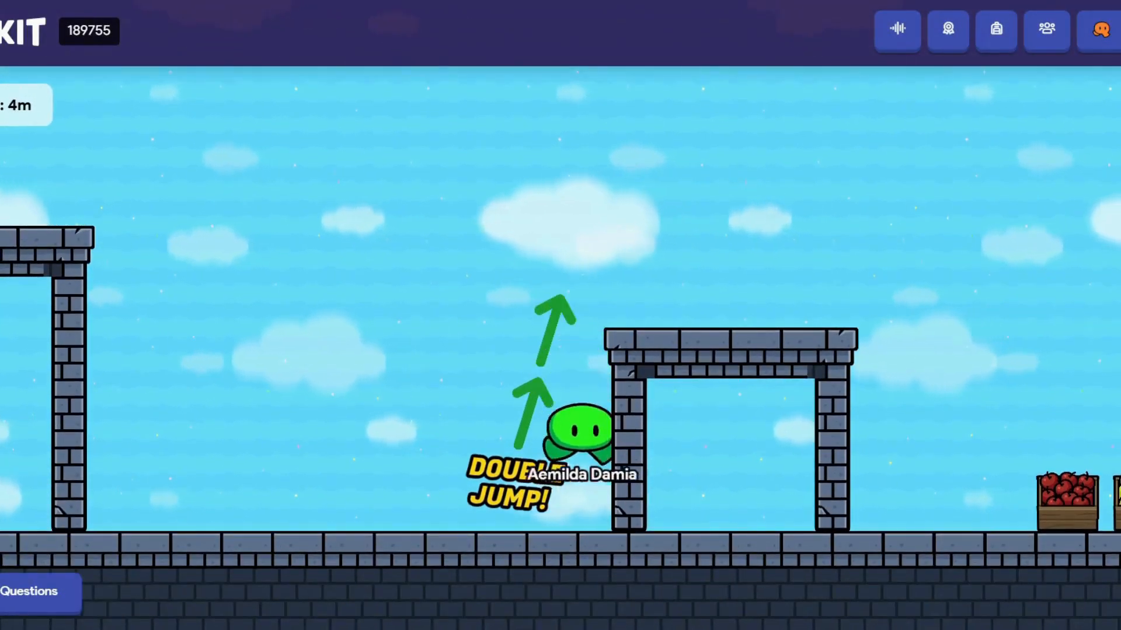
key(w)
key(w)
key(d)
key(d)
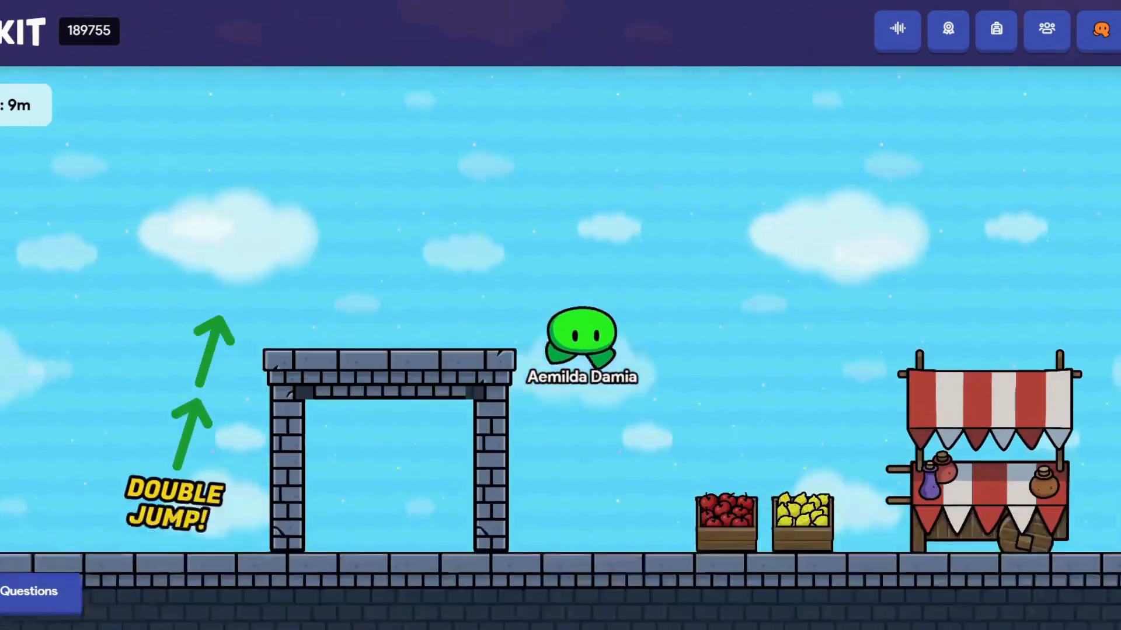
key(w)
key(d)
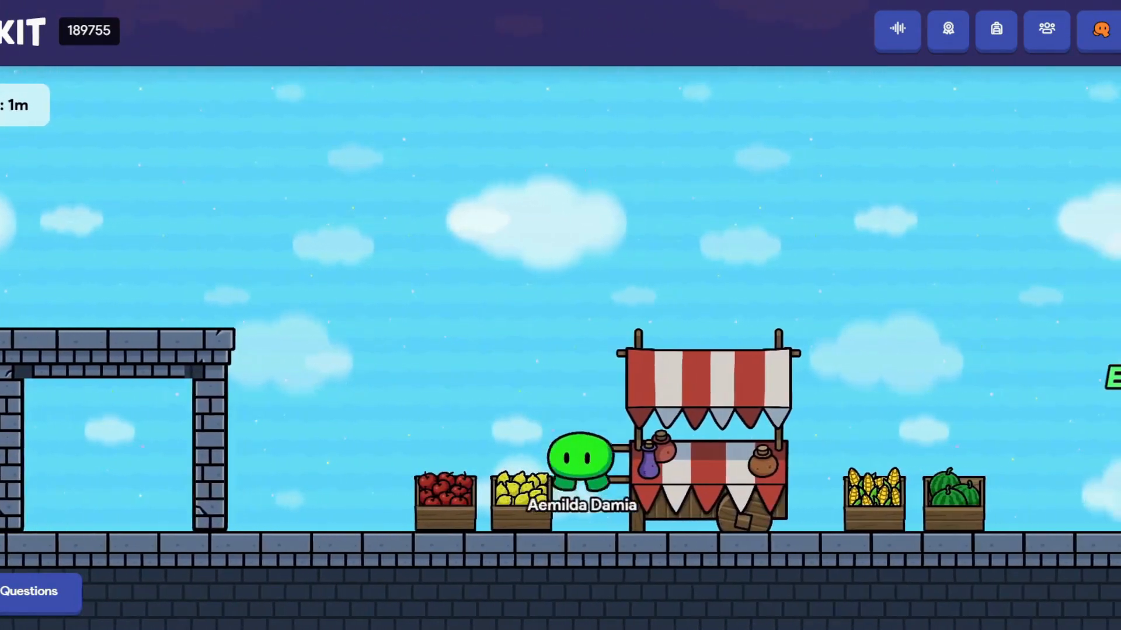
key(w)
key(w)
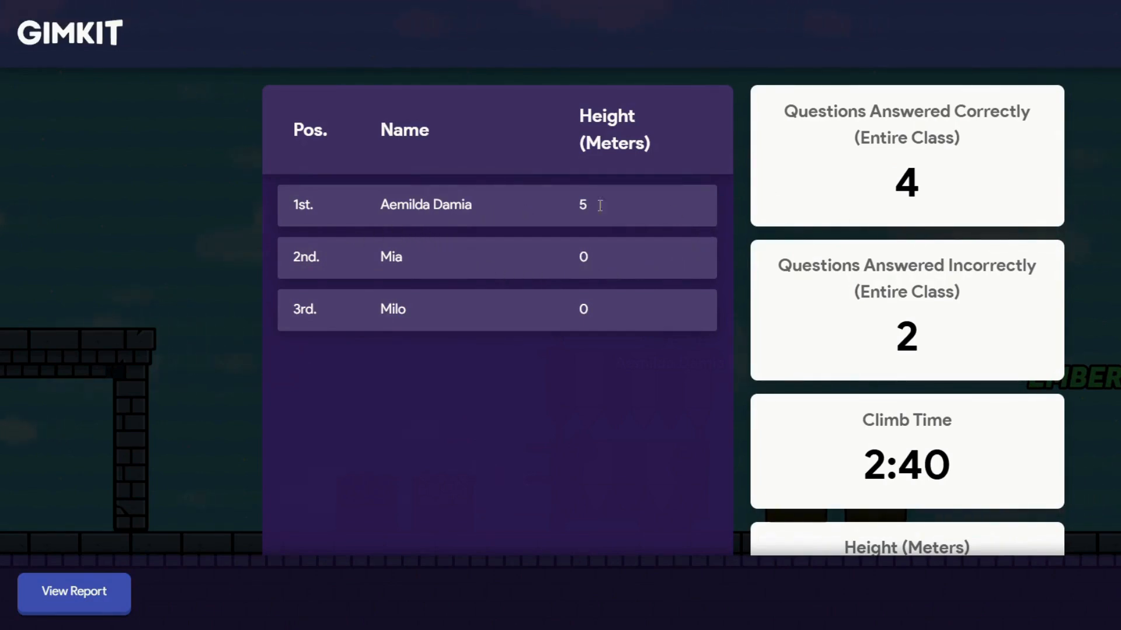
Open the game report and review Question Breakdown, Student Overview, Quick Stats and each student.
scroll(1004, 207, down, 3)
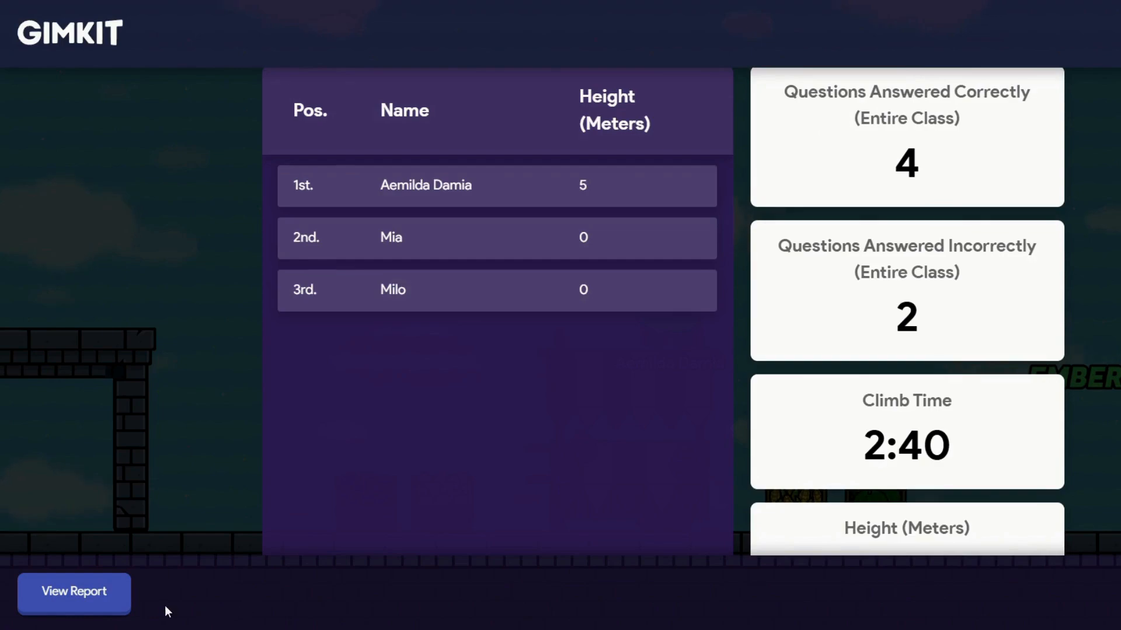
click(90, 599)
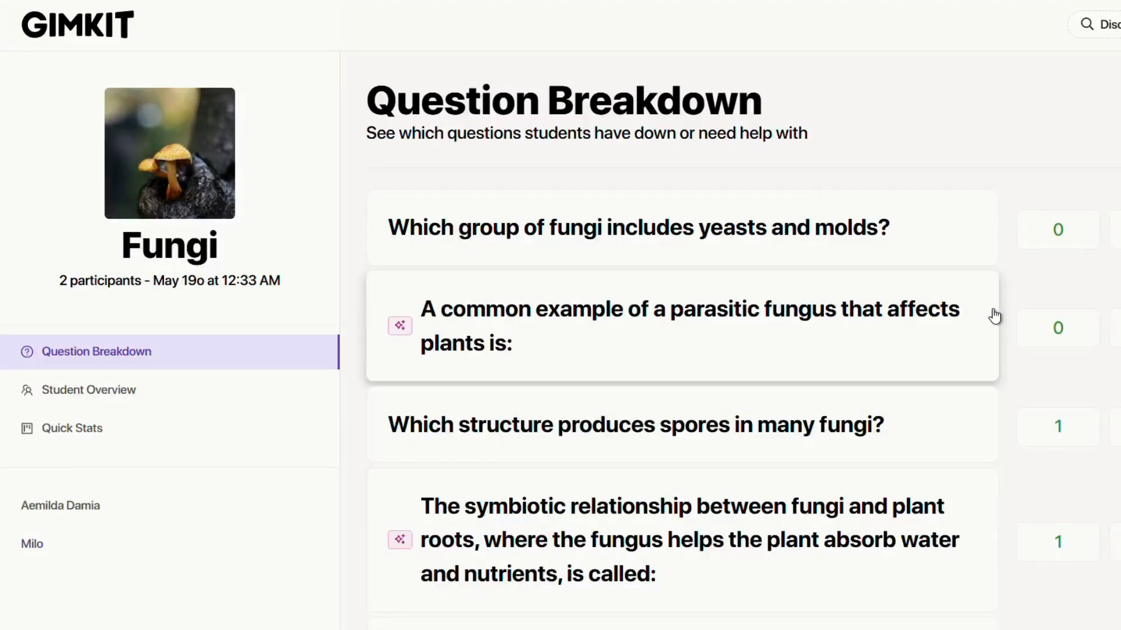
scroll(1073, 310, down, 4)
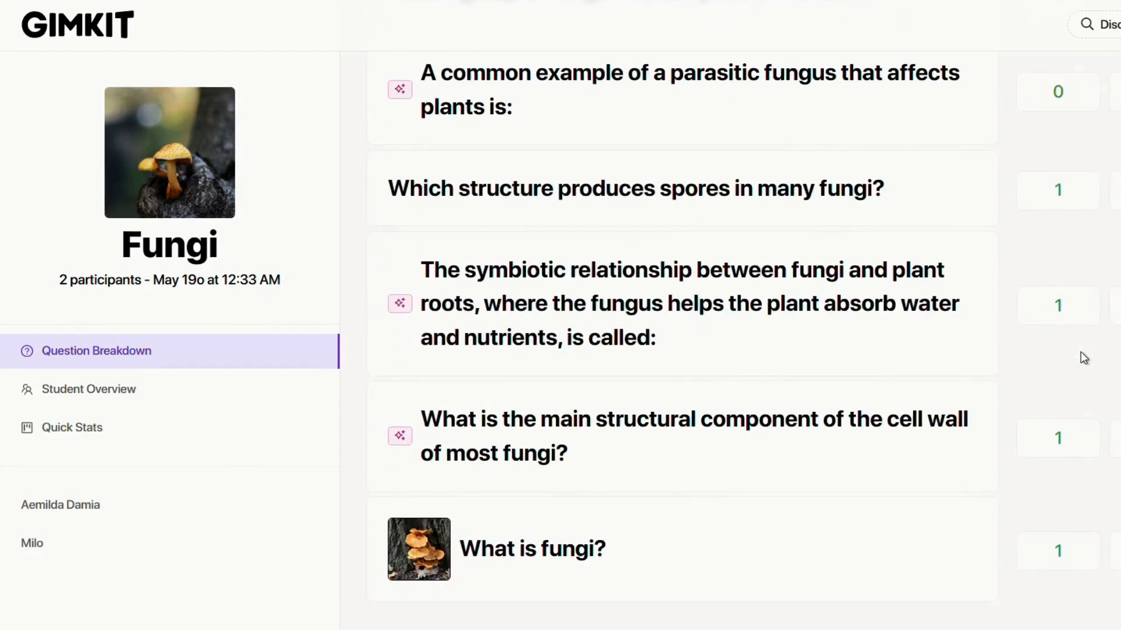
scroll(1080, 351, up, 2)
click(134, 391)
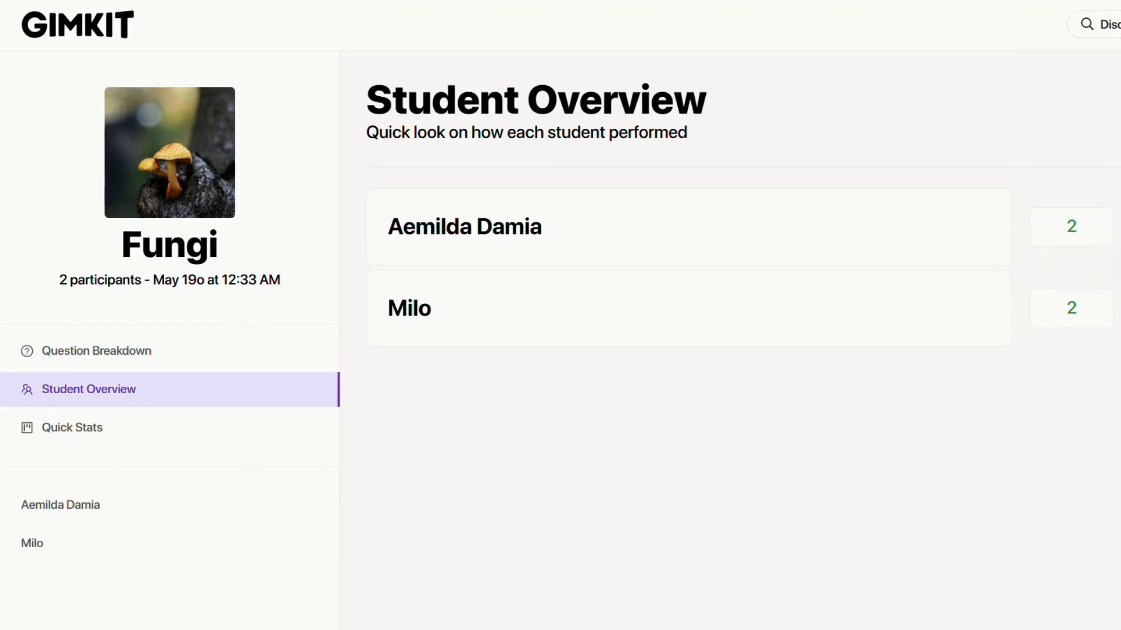
click(149, 433)
click(142, 513)
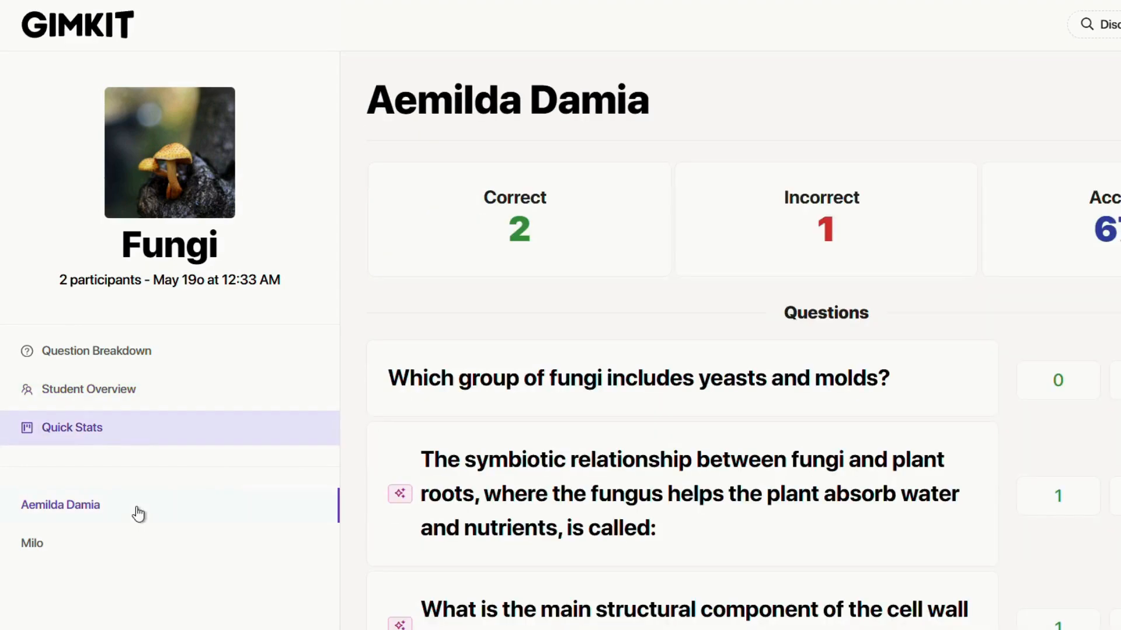
click(41, 545)
Export the Question Breakdown as a CSV file and open the download.
click(118, 360)
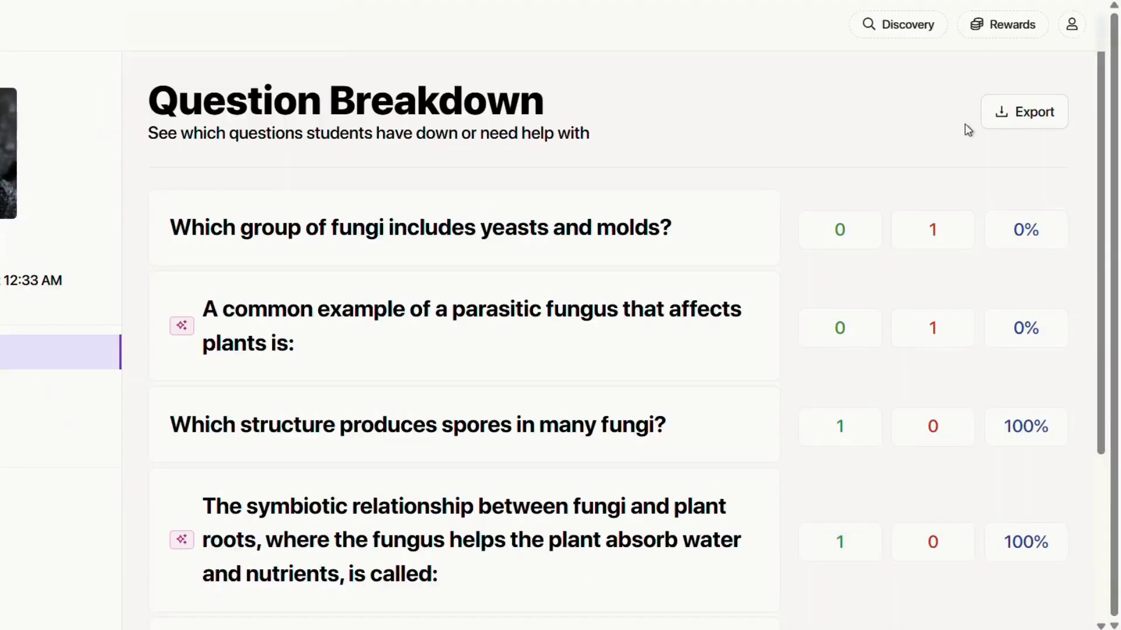
click(1016, 119)
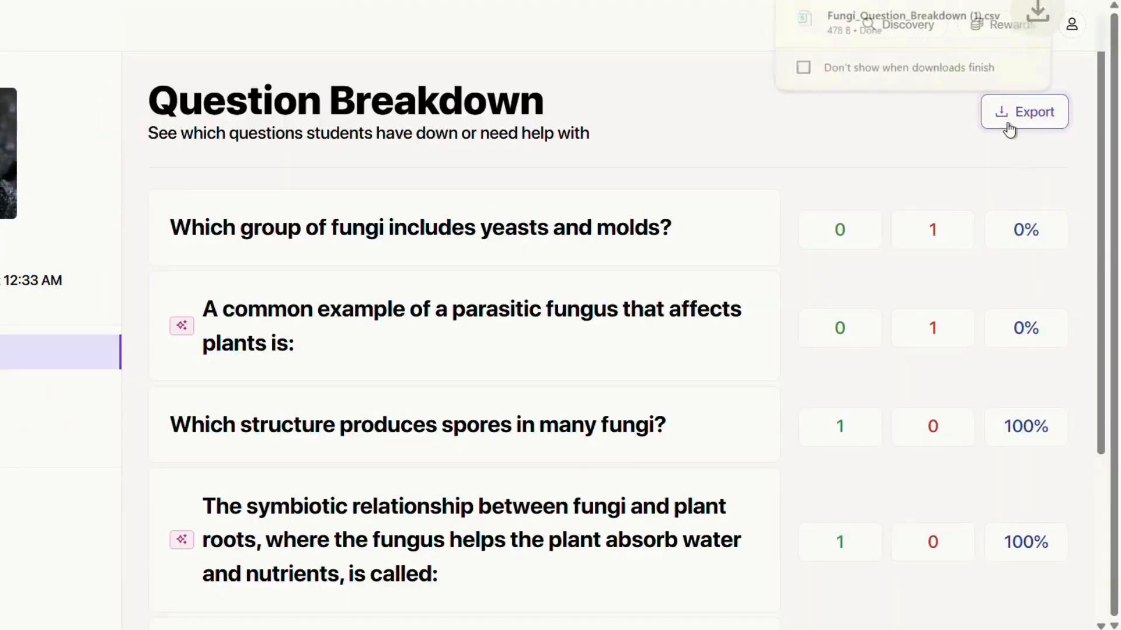
click(949, 35)
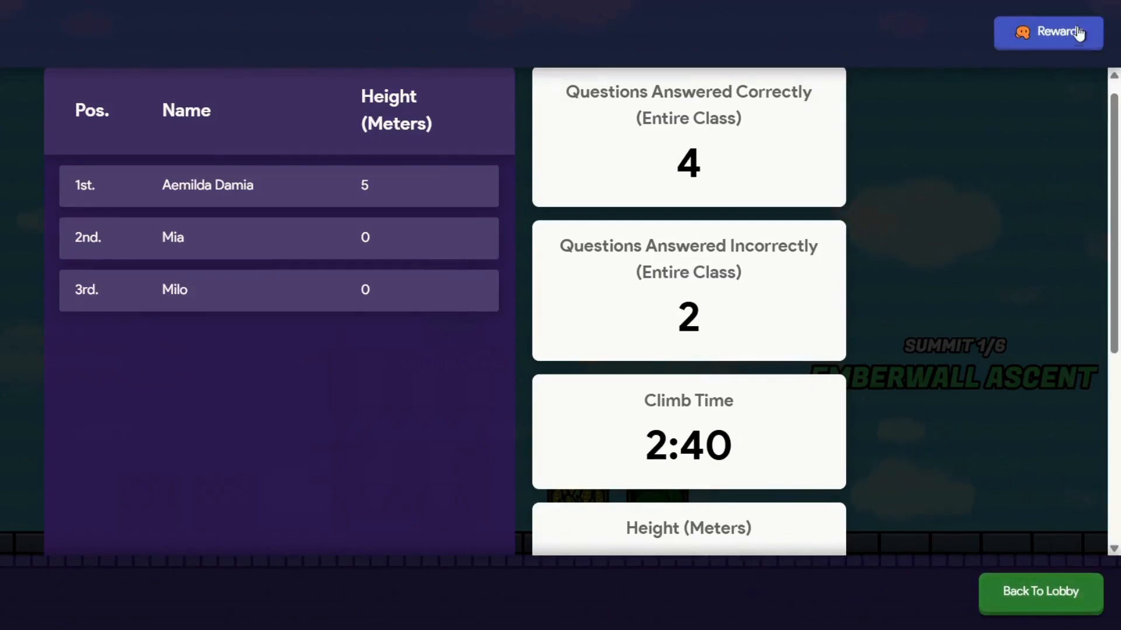
Look over the Rewards XP panel, the Locker's Gims and Stickers, and the Shop's items.
click(1054, 32)
scroll(513, 313, down, 4)
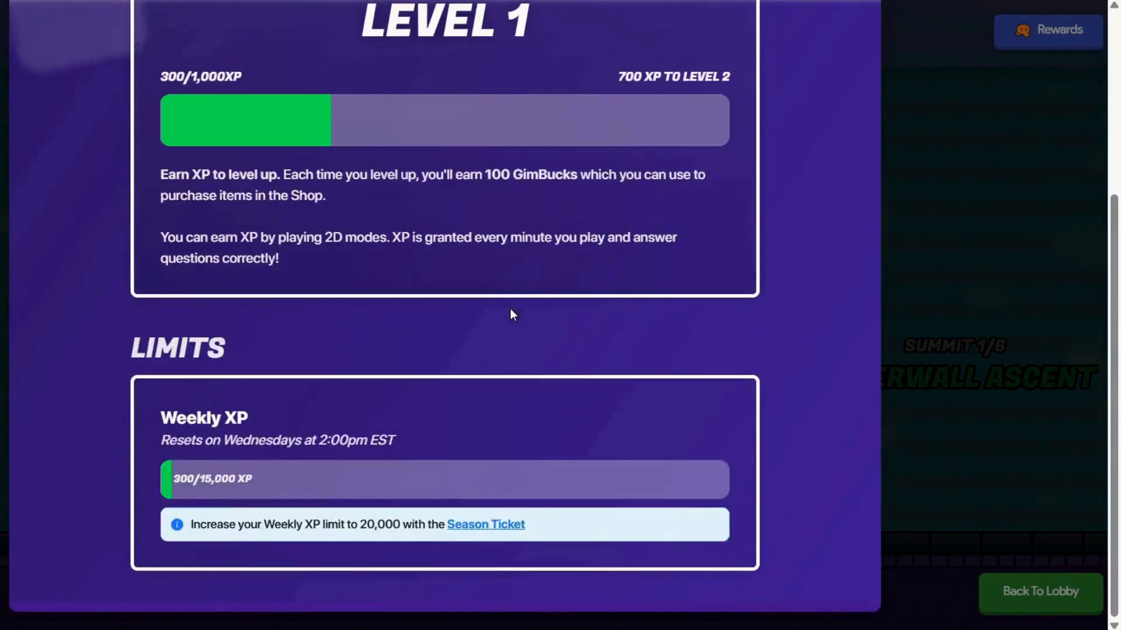
scroll(181, 84, up, 5)
click(155, 48)
click(144, 154)
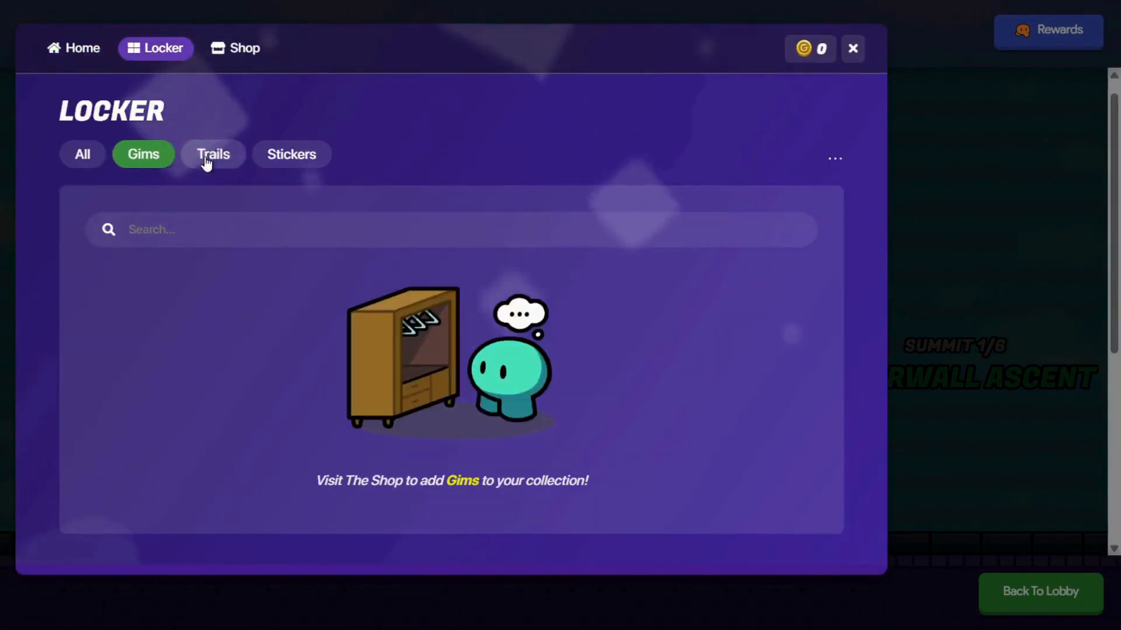
click(292, 154)
click(239, 49)
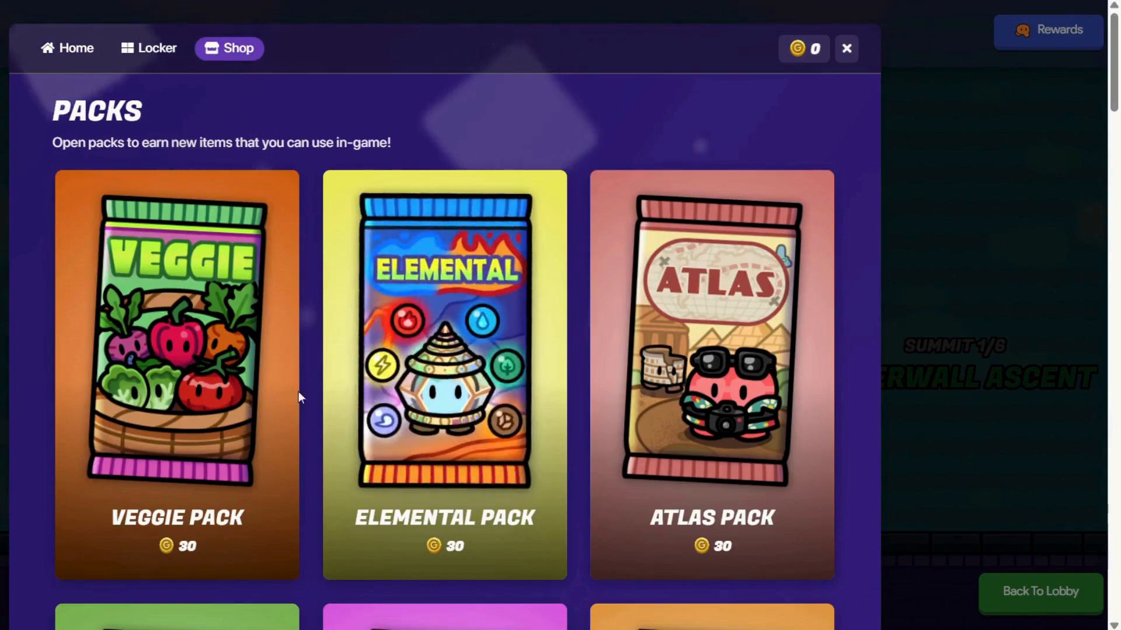
scroll(492, 411, down, 18)
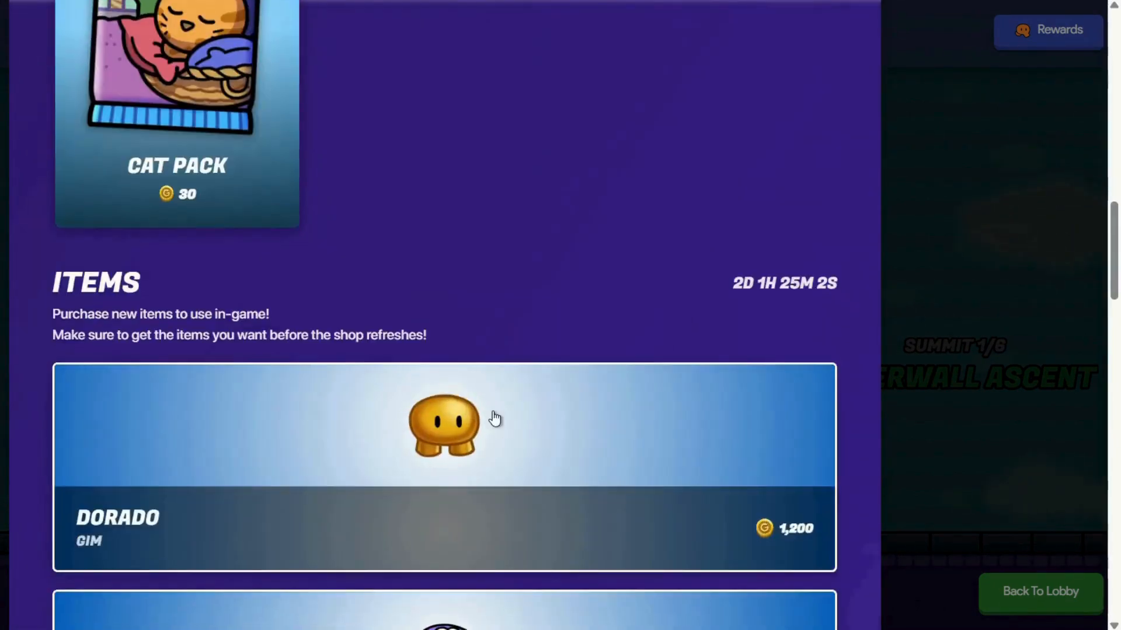
scroll(494, 418, down, 15)
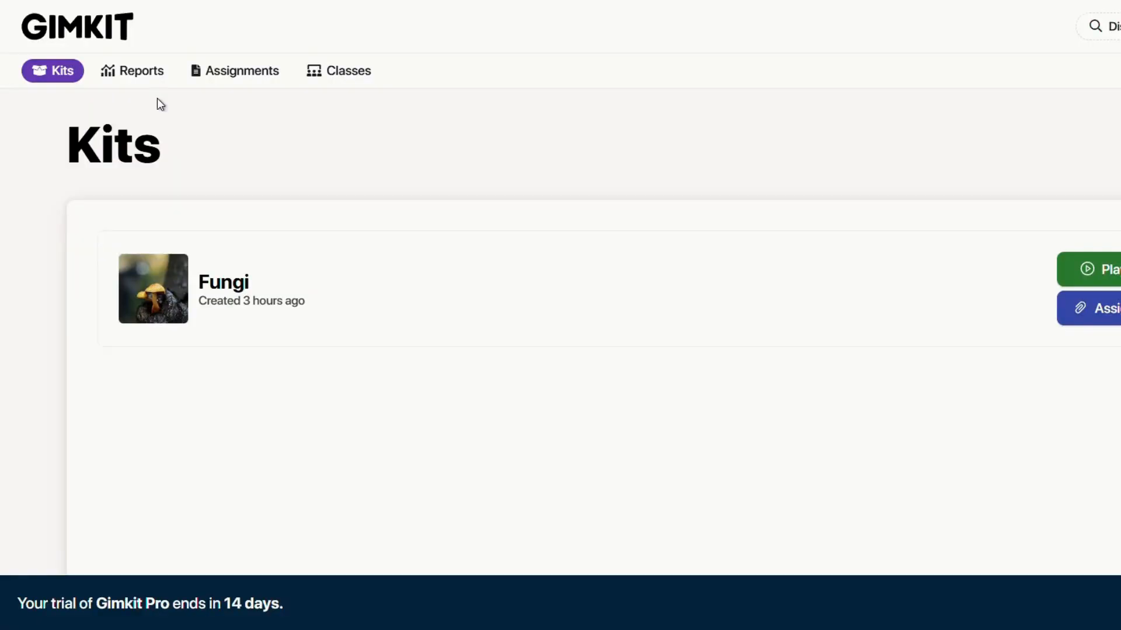
Review the two Fungi game reports and the assignments list, then go to Classes.
click(157, 86)
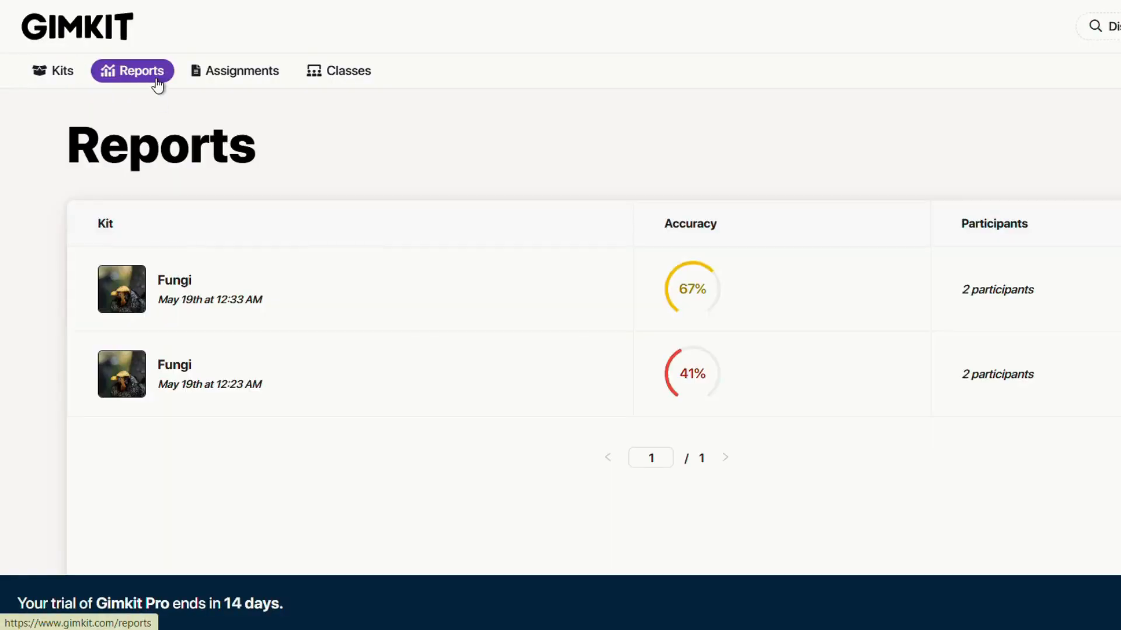
click(252, 81)
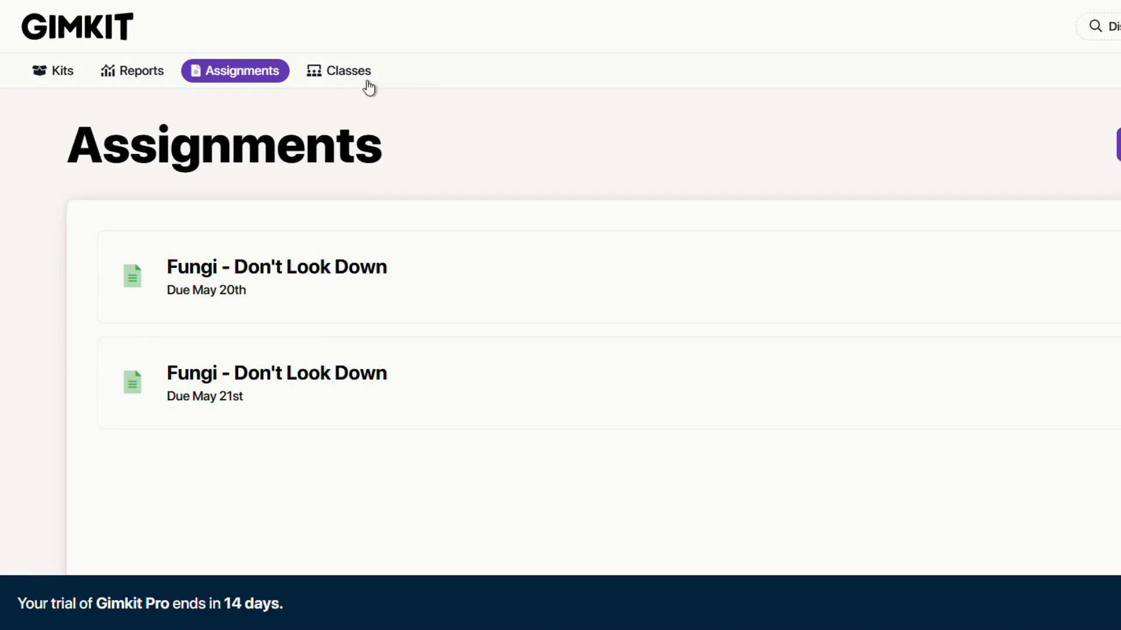
click(350, 71)
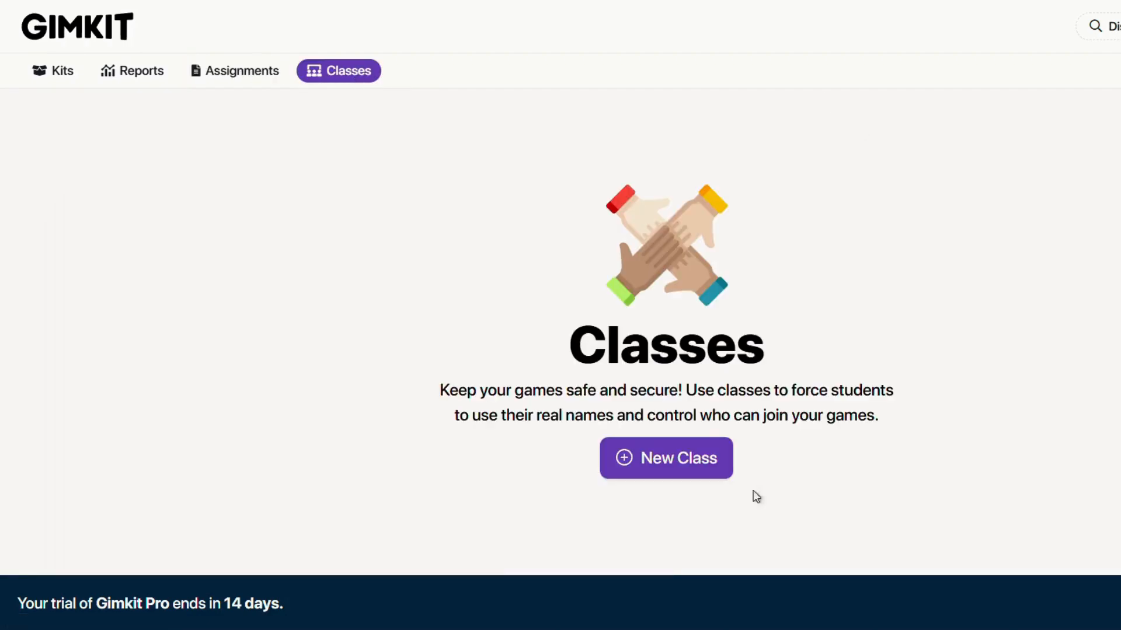
Create a new class with the green colour.
click(672, 466)
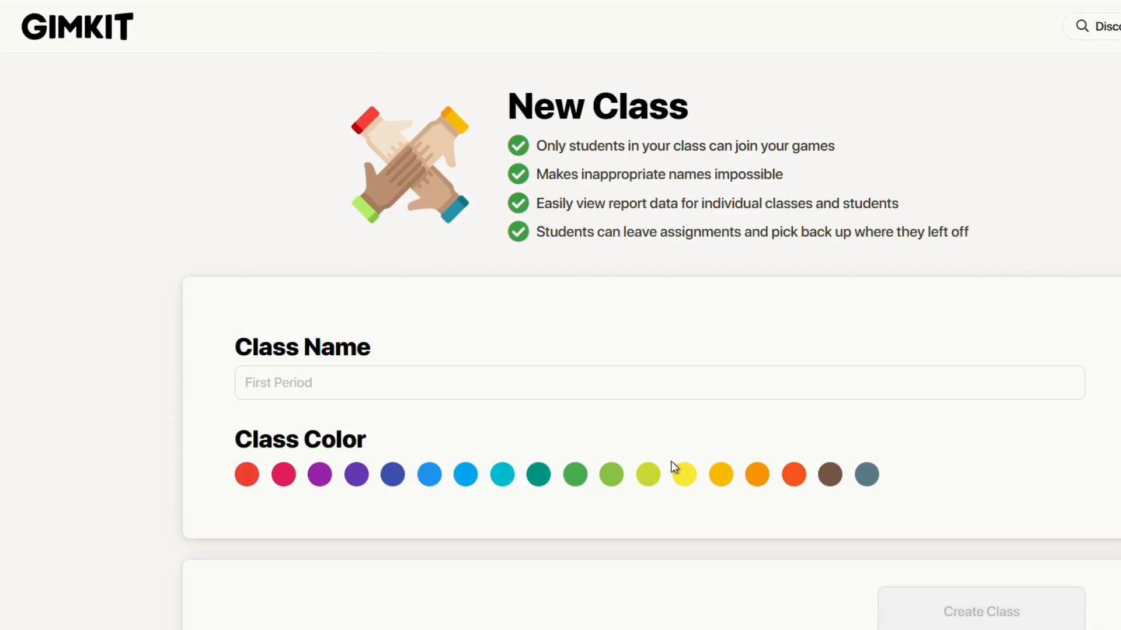
click(447, 375)
scroll(447, 375, down, 1)
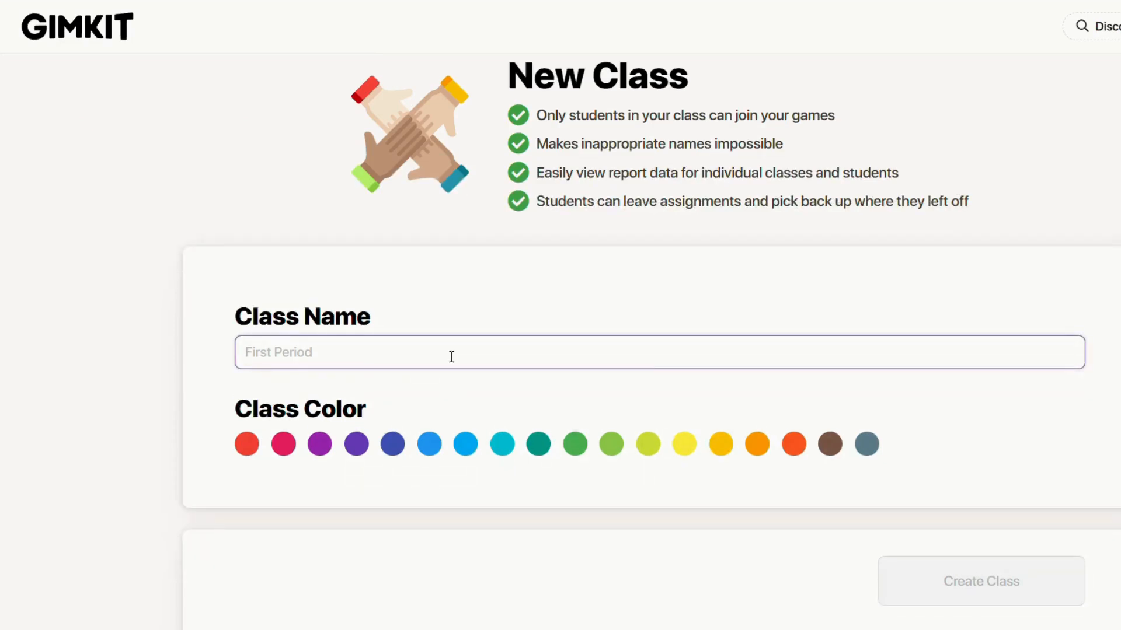
text(1)
click(575, 444)
click(981, 581)
Rename the class to ED2472A, copy its join link, and check its reports.
click(1015, 158)
click(1057, 193)
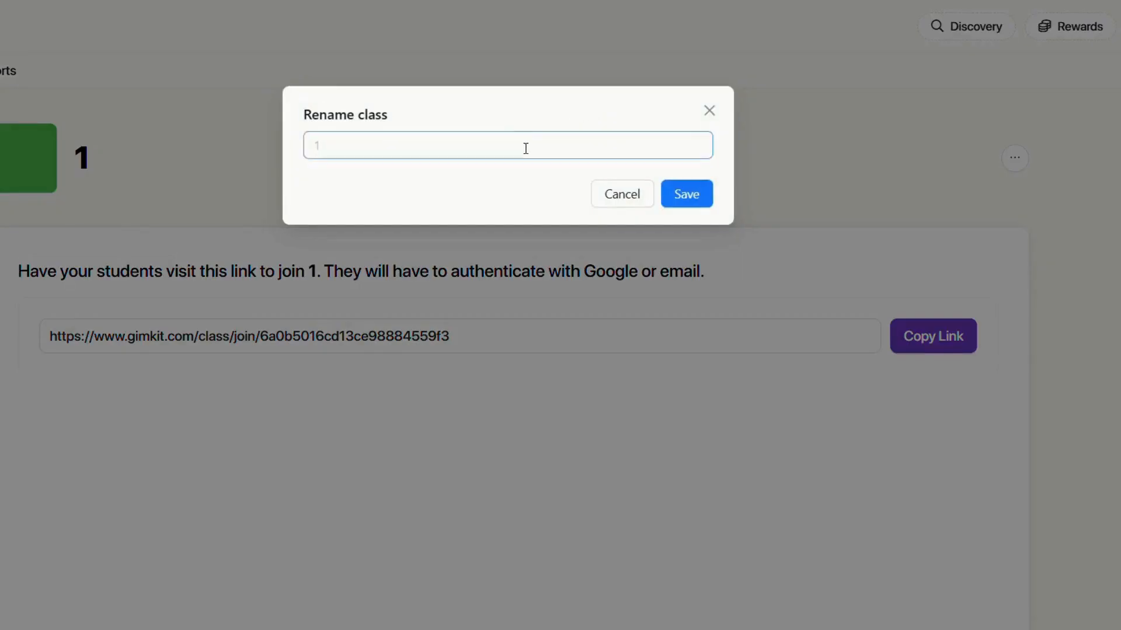
click(525, 150)
text(ED2472A)
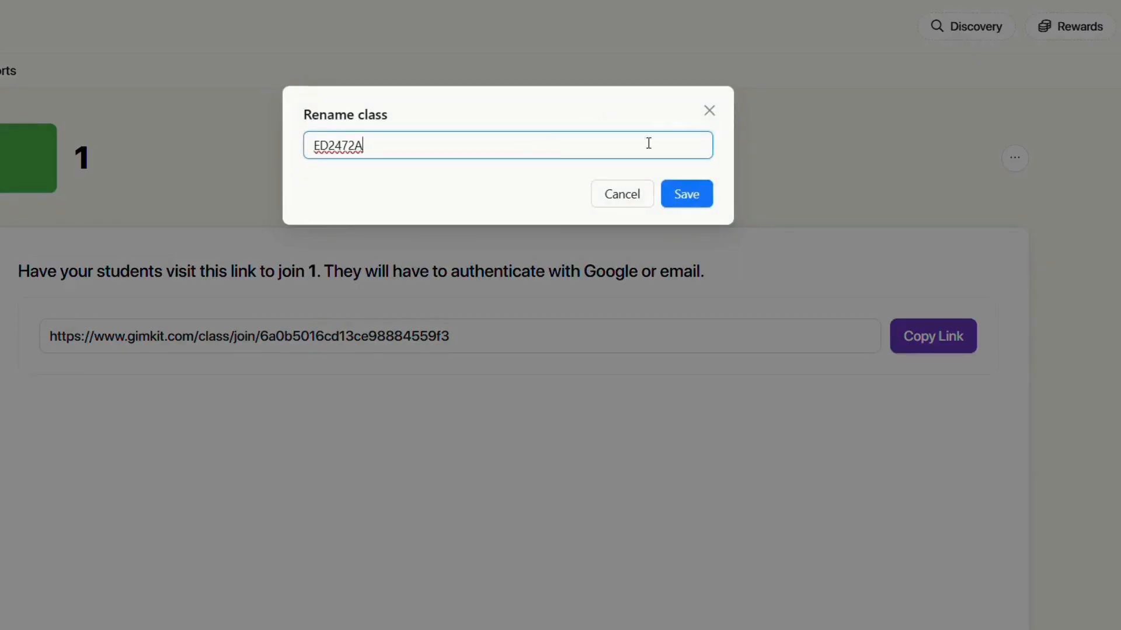
click(686, 193)
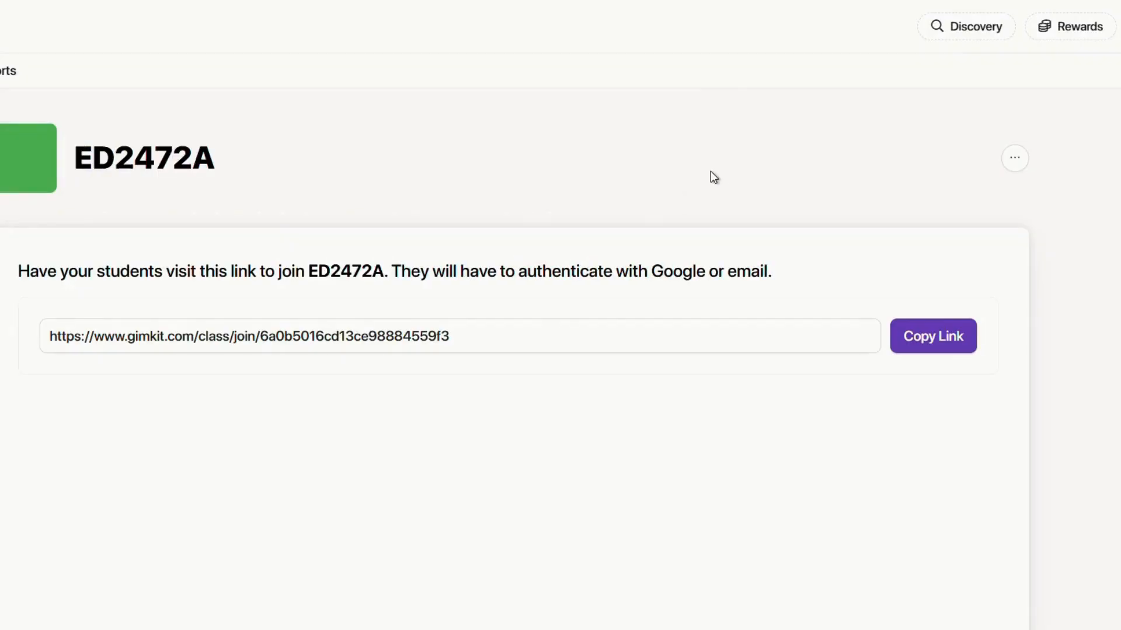
click(917, 337)
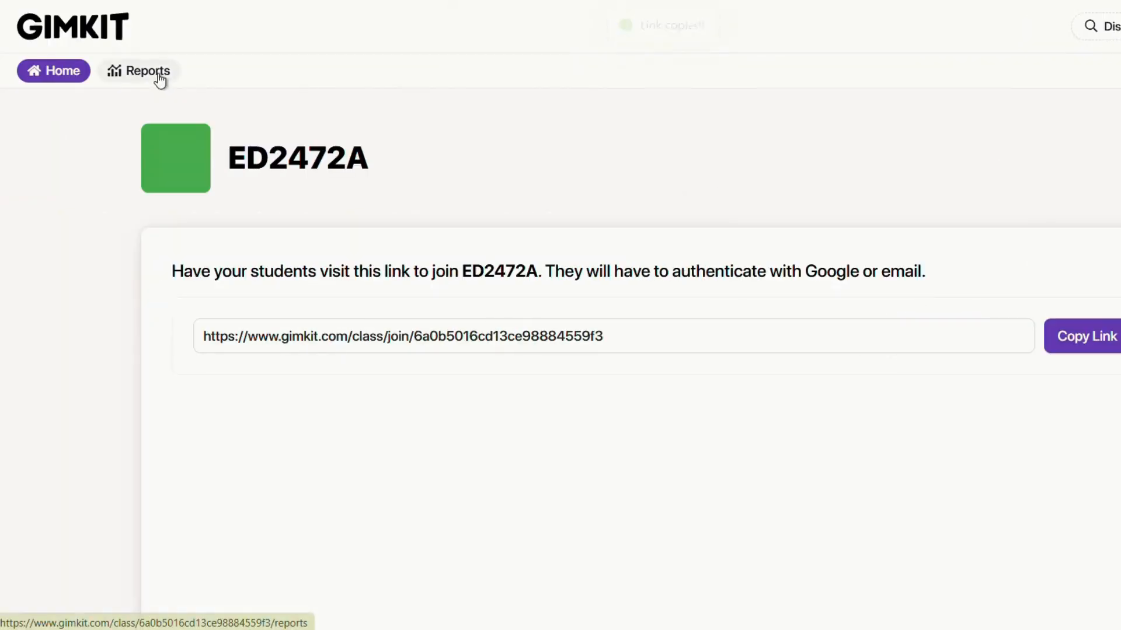
click(160, 79)
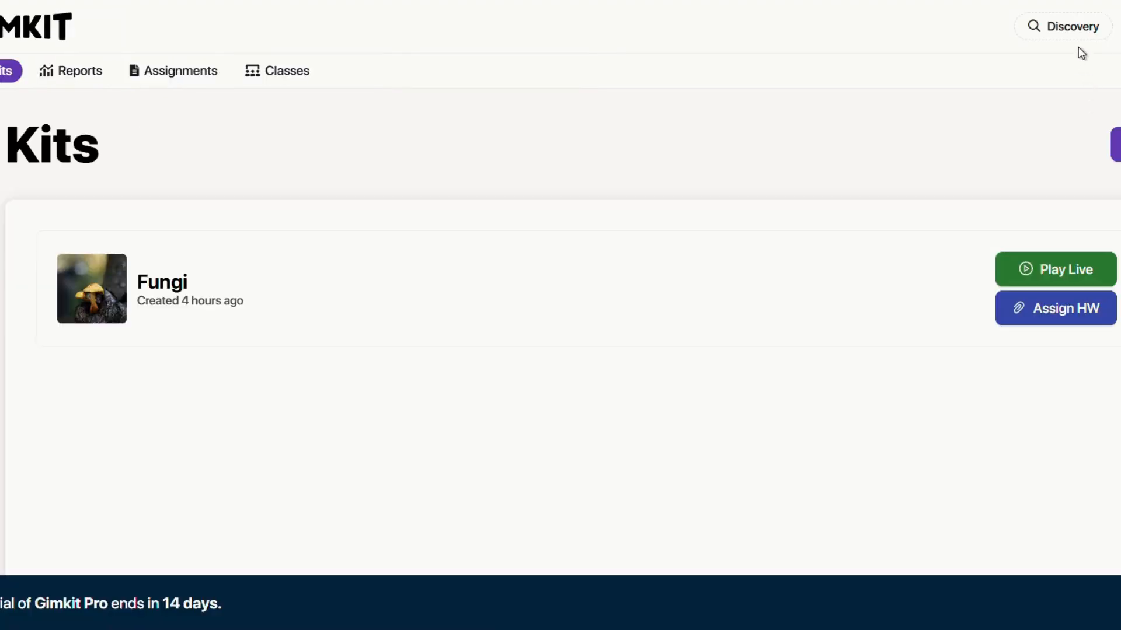
Search the Discovery library for 'biology' kits.
click(1076, 30)
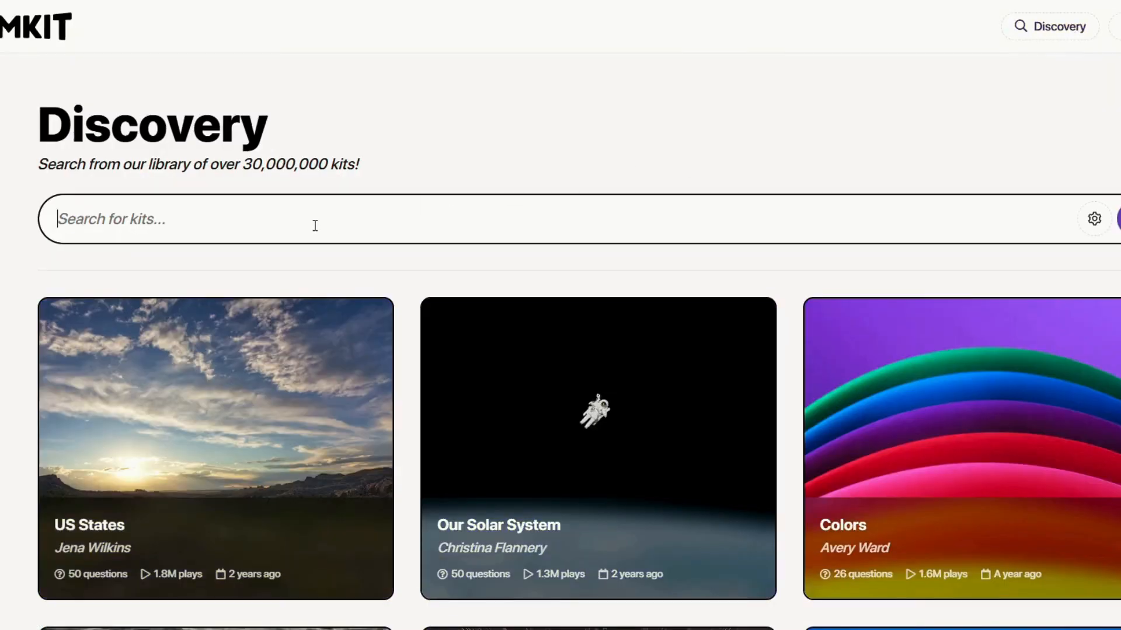
scroll(425, 320, down, 10)
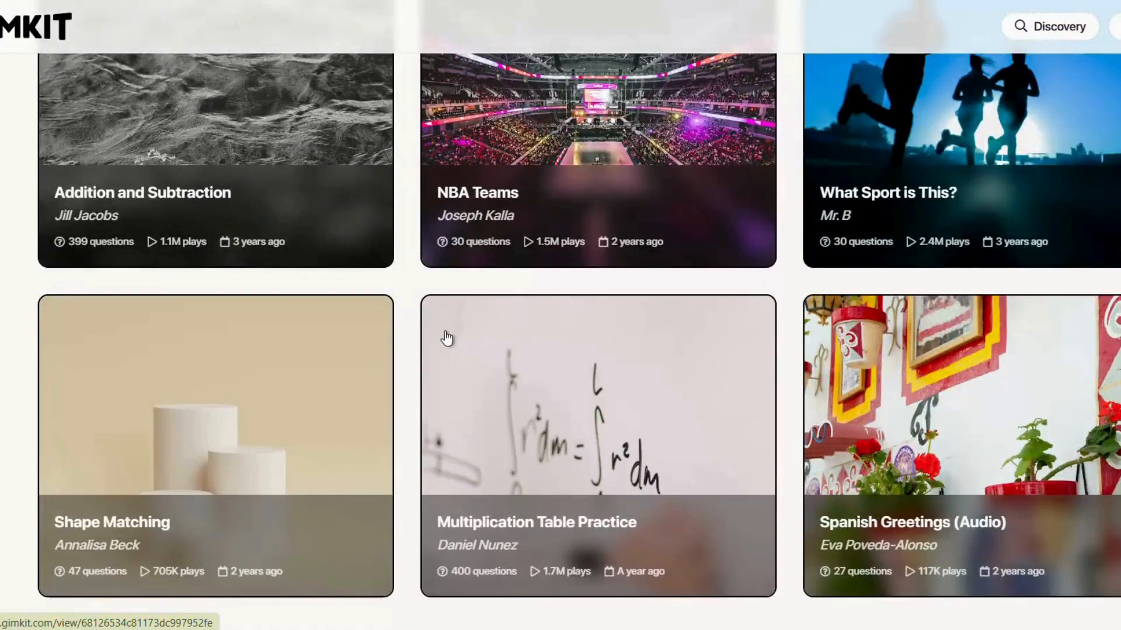
scroll(444, 337, up, 10)
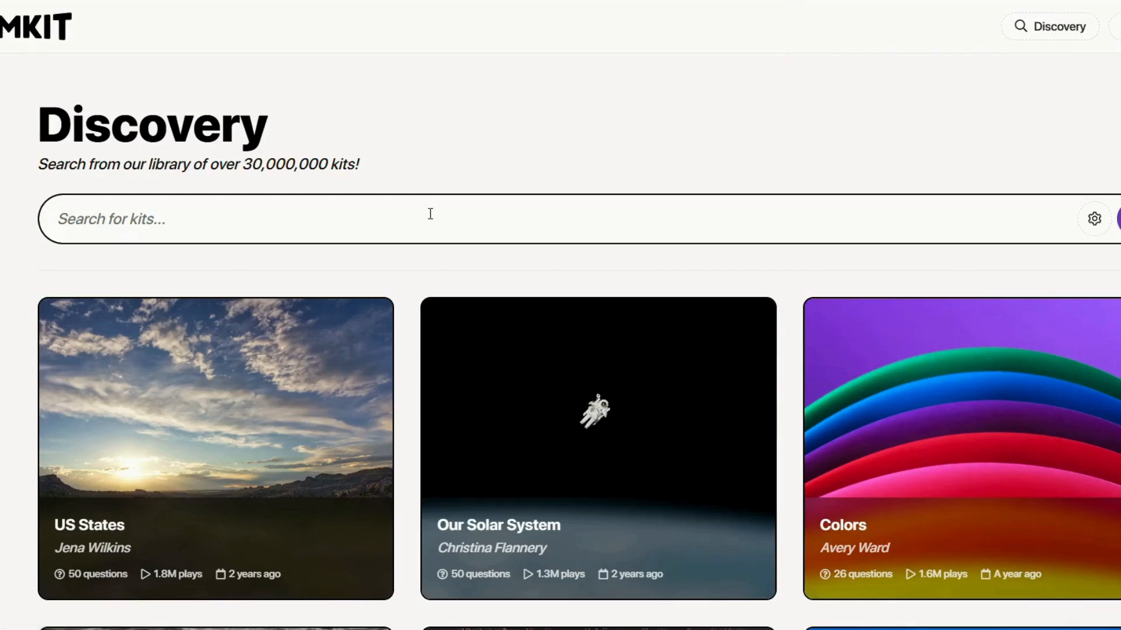
text(biology)
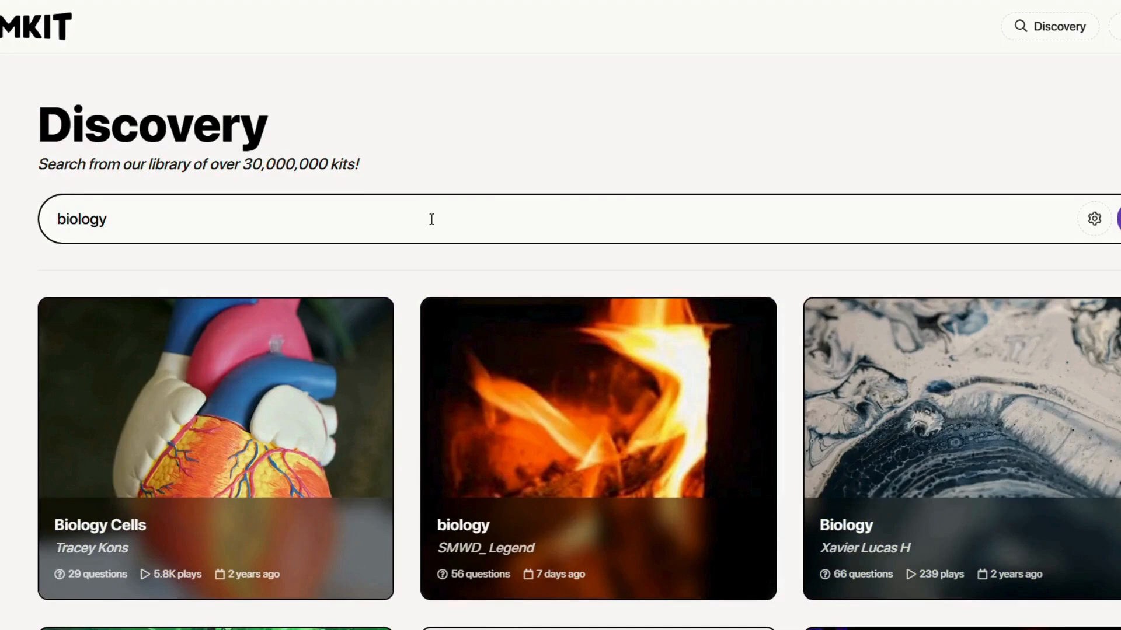
scroll(525, 312, down, 3)
scroll(525, 312, down, 12)
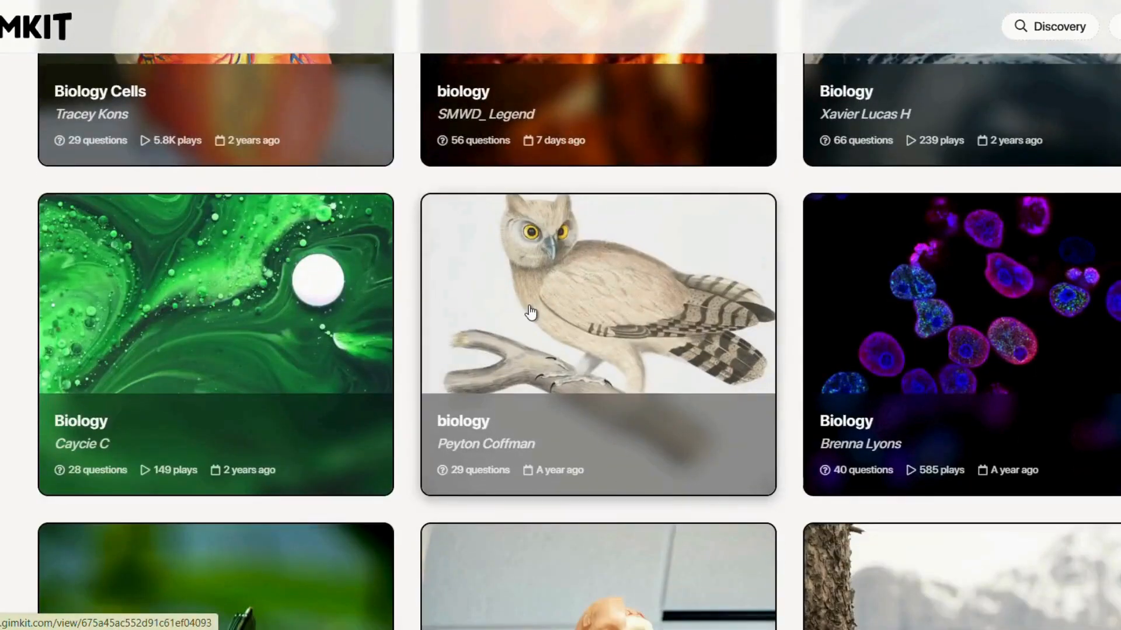
scroll(726, 380, up, 15)
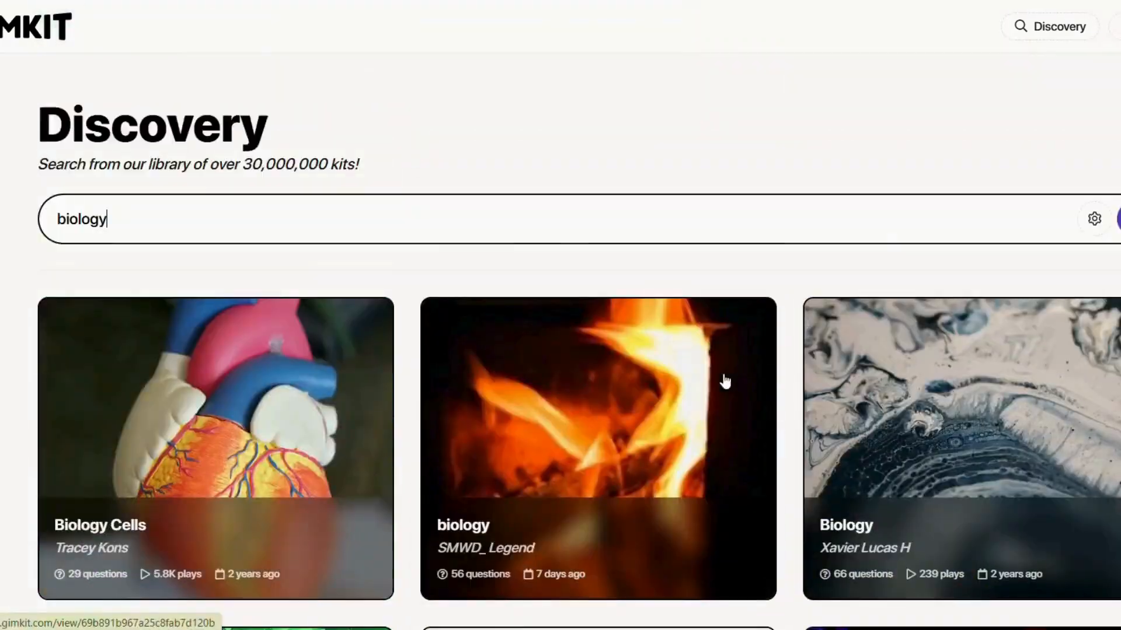
Preview the 29-question Biology Cells kit and cancel its Play Live setup.
click(355, 470)
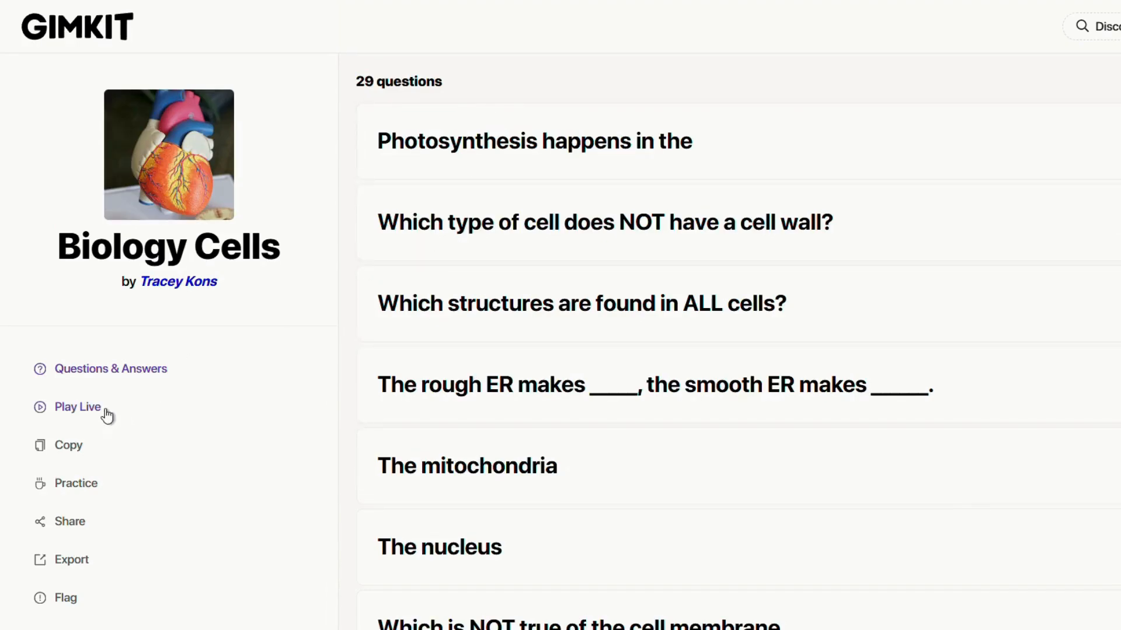
scroll(698, 305, down, 10)
click(83, 415)
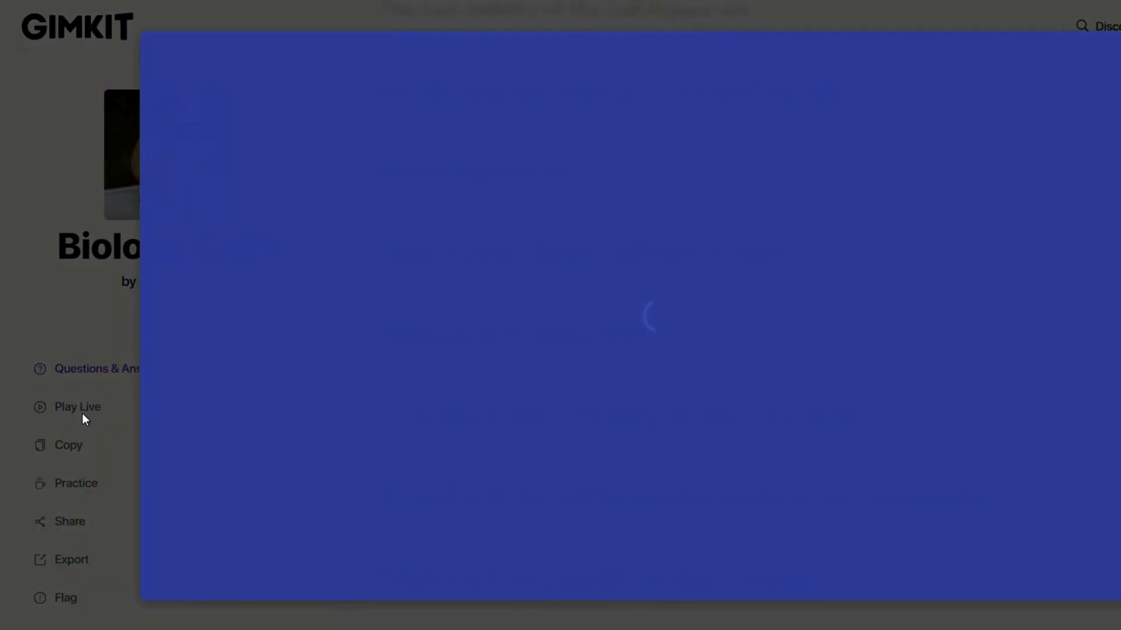
key(Escape)
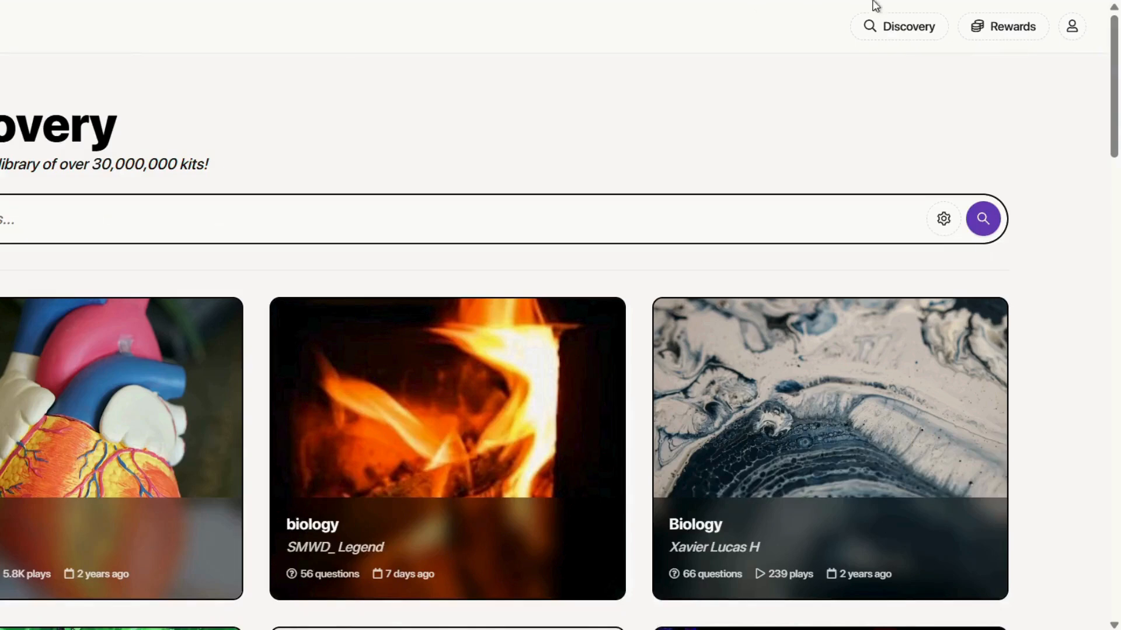
Browse Rewards' Season Ticket, Locker and Shop, then open the account menu from Discovery.
click(1007, 33)
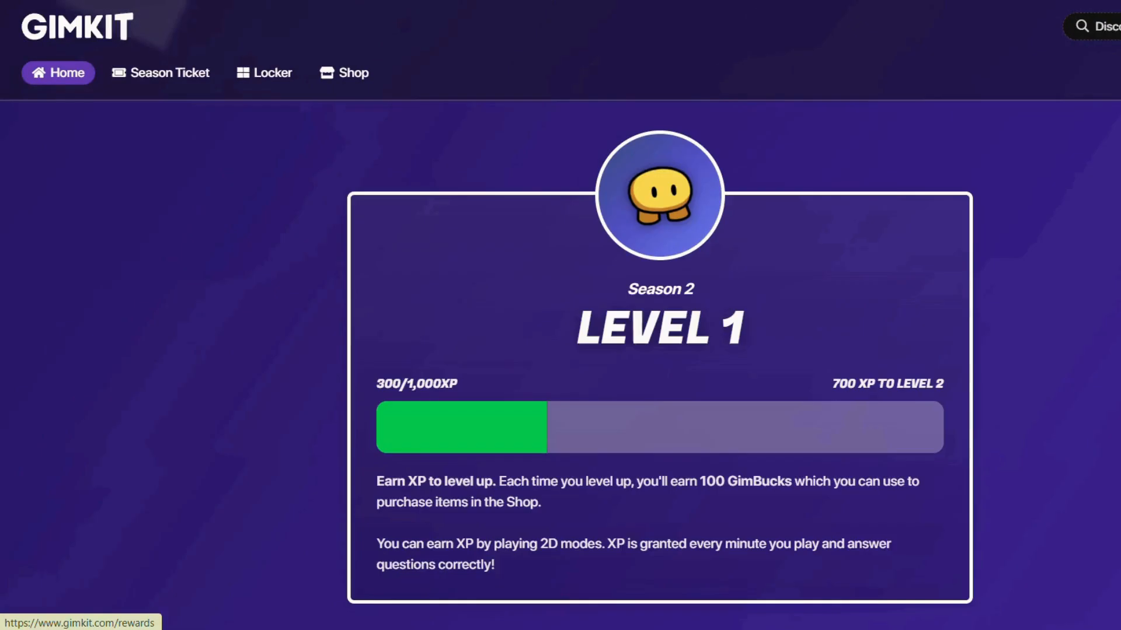
click(191, 79)
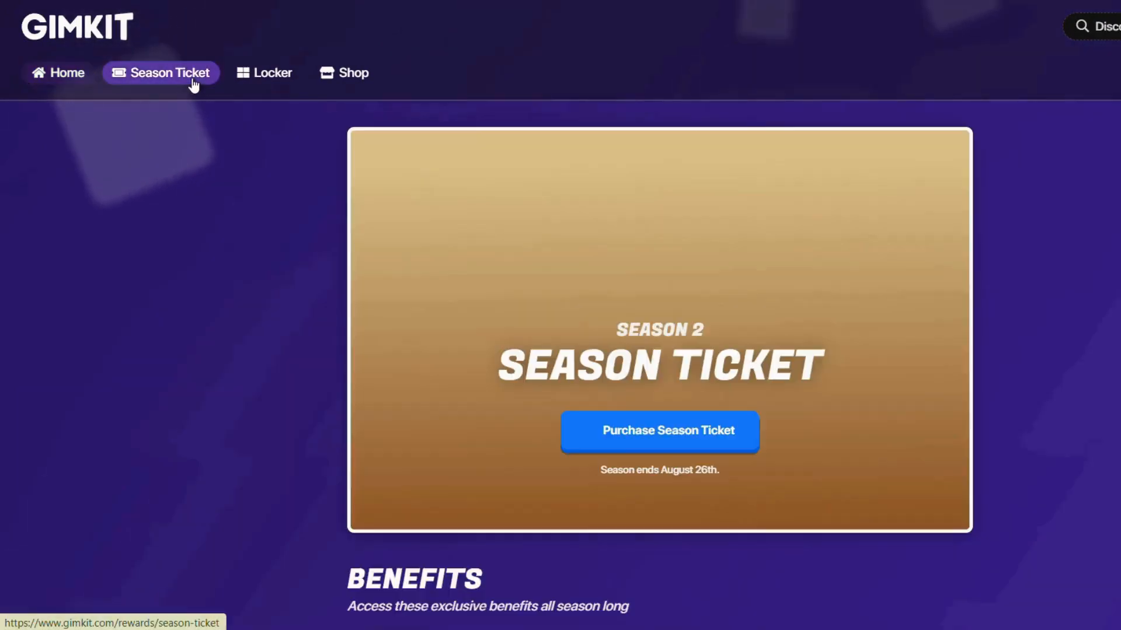
click(253, 81)
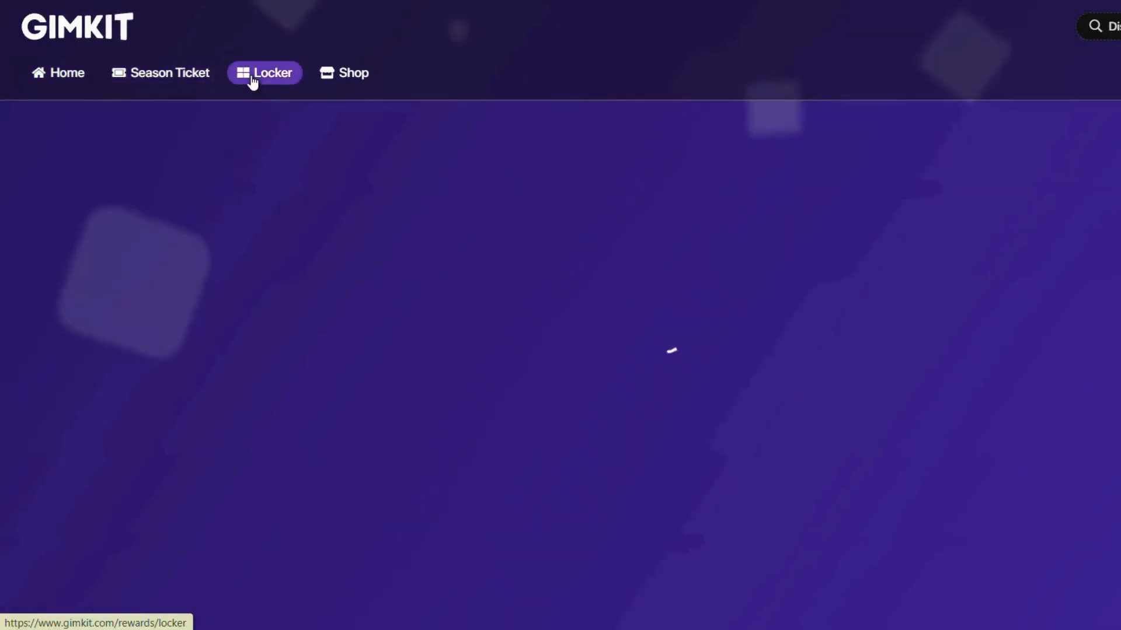
click(340, 71)
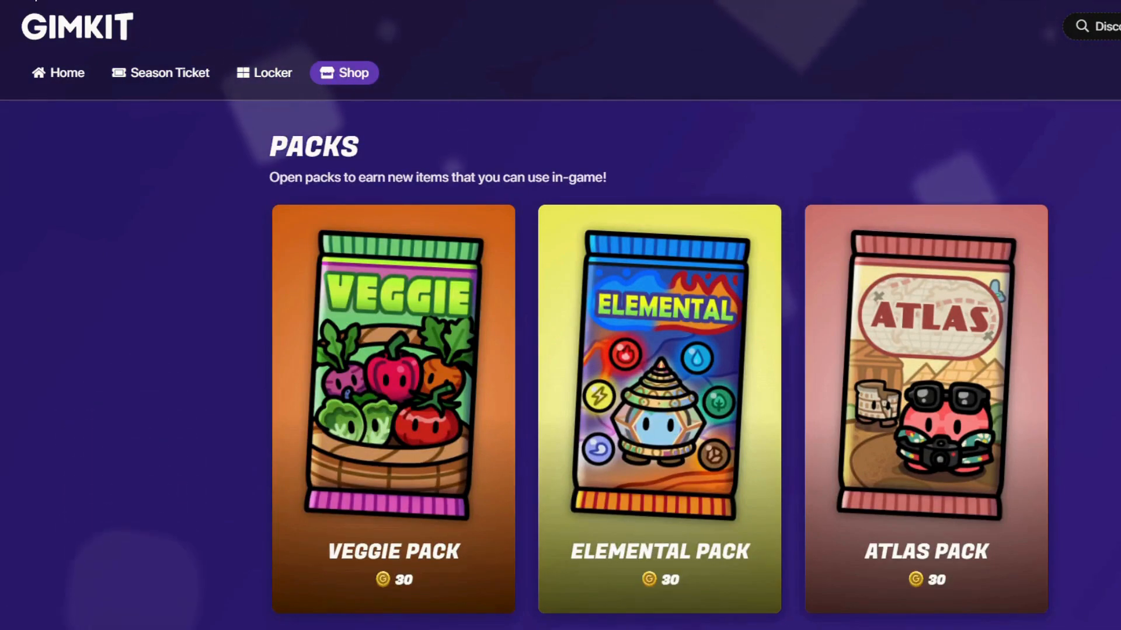
key(alt+Left)
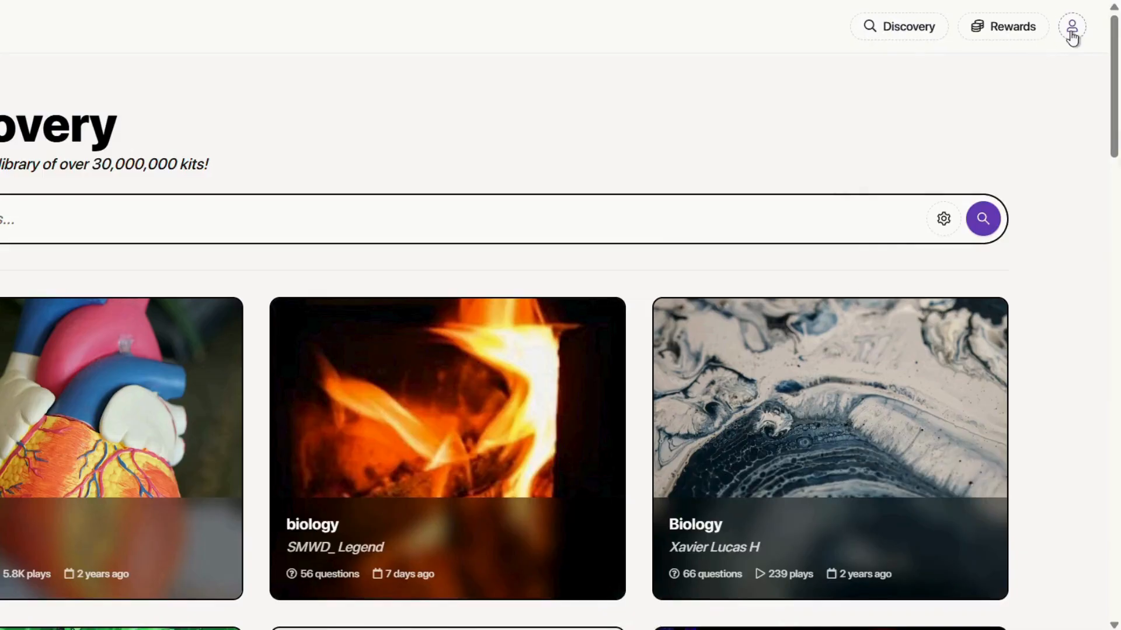
click(1071, 32)
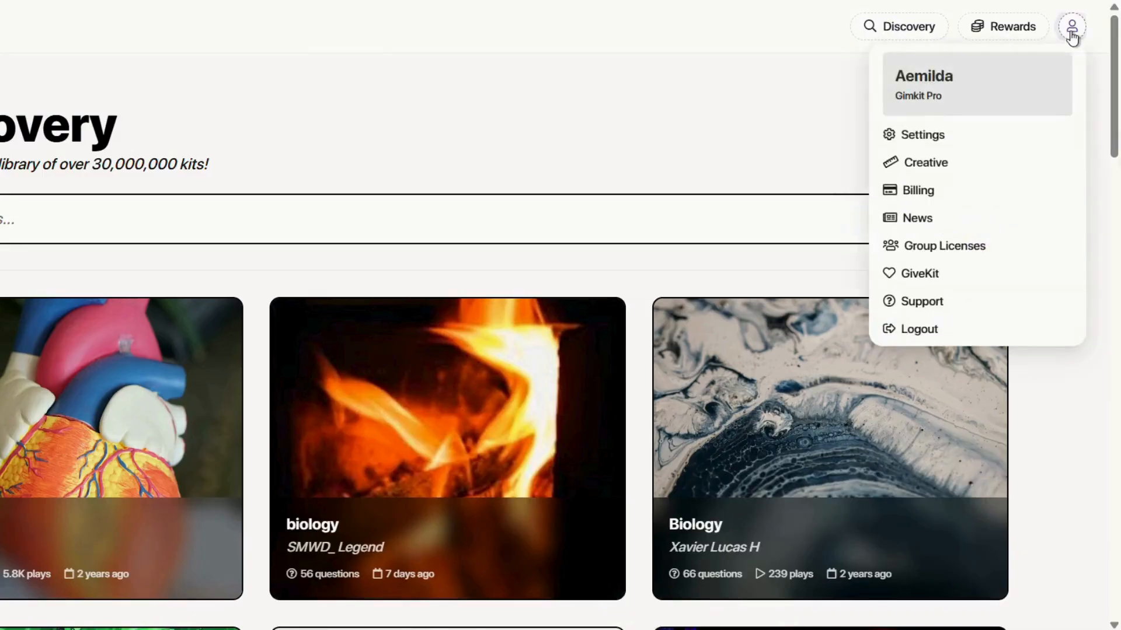
Open Gimkit Creative and start the Creative tutorial map.
click(921, 166)
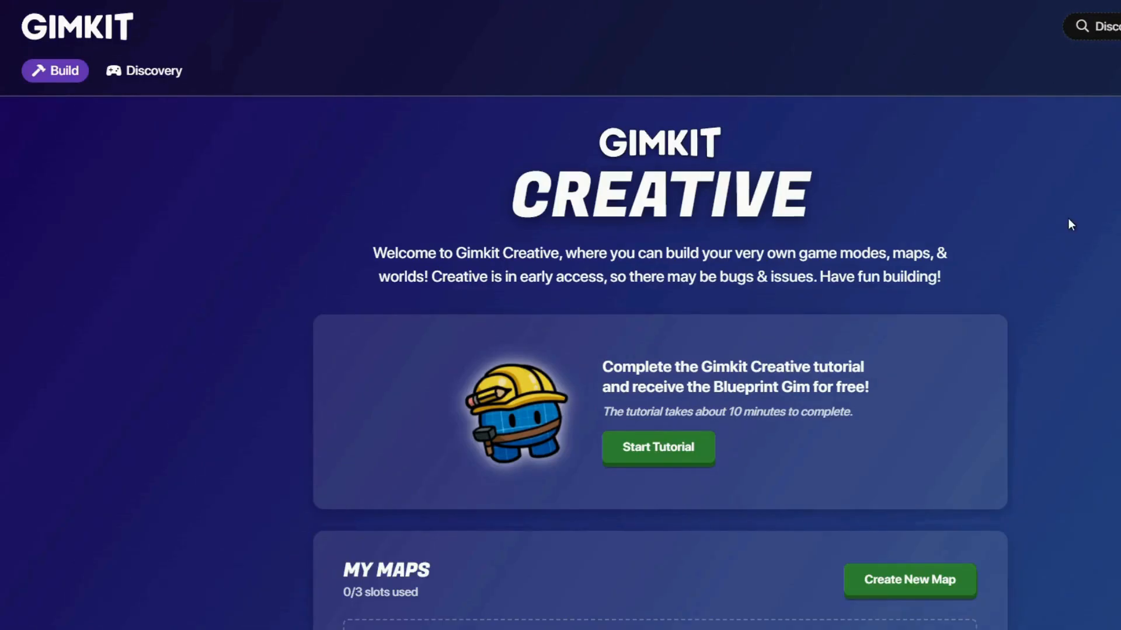
scroll(1070, 225, down, 1)
scroll(1070, 224, down, 6)
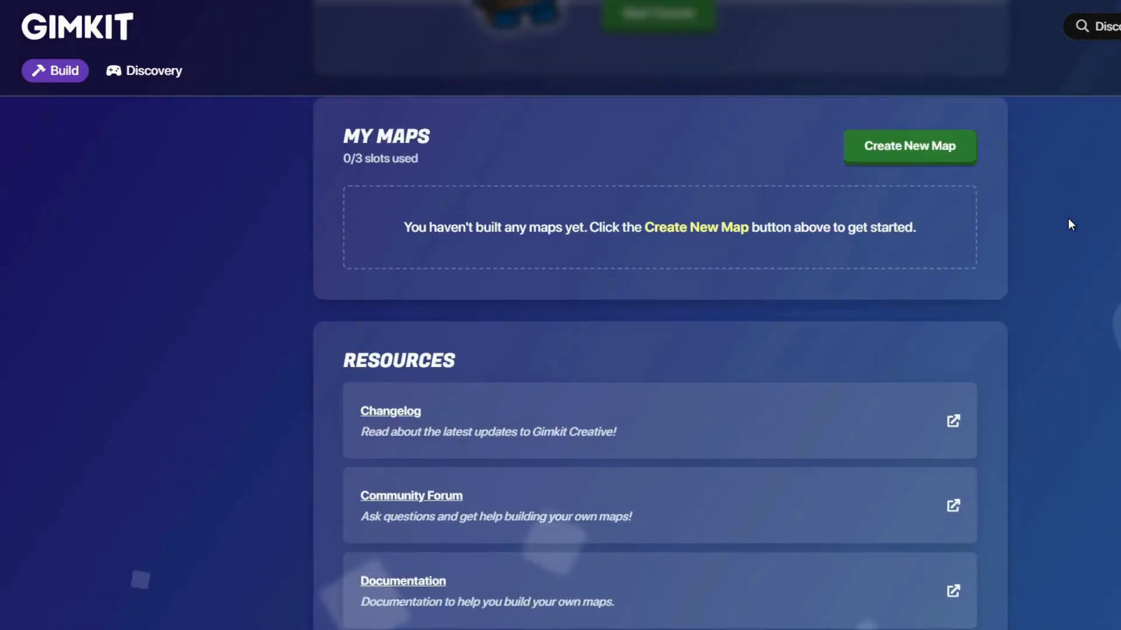
scroll(1070, 224, down, 1)
scroll(1070, 224, up, 8)
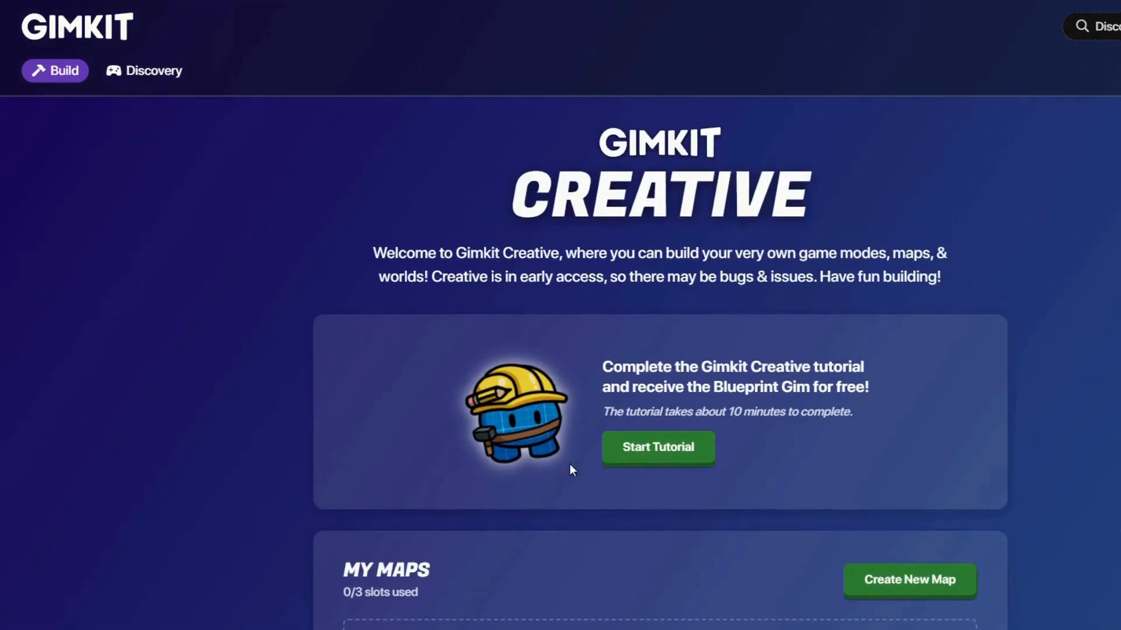
click(665, 449)
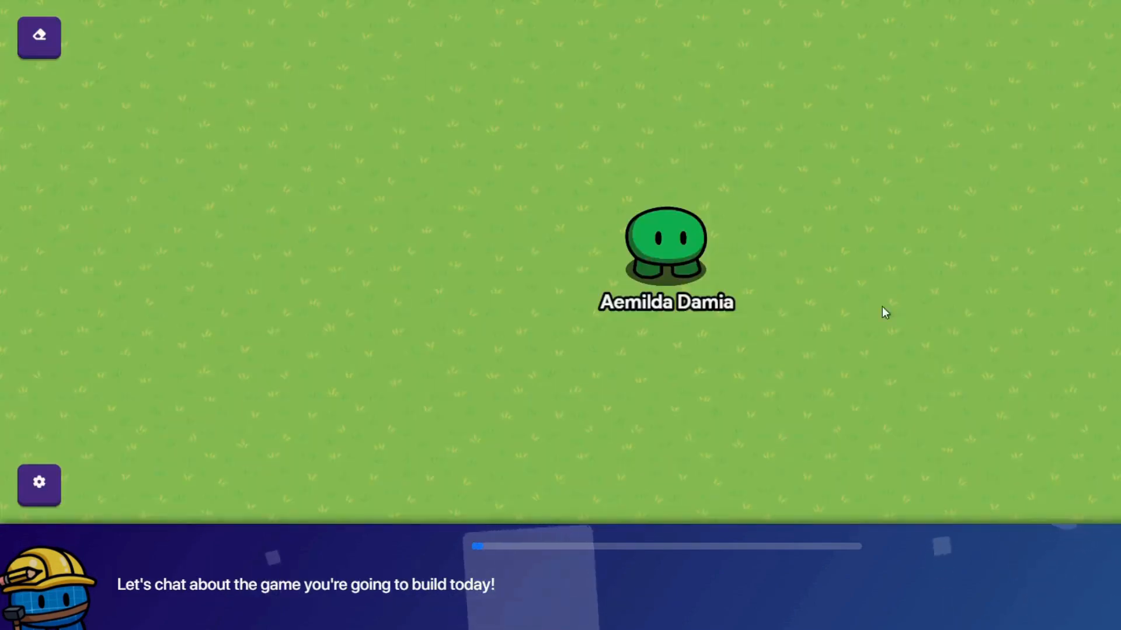
Walk the character around the grass and show the Terrain, Props, Devices and Wires options.
key(a)
key(w)
key(d)
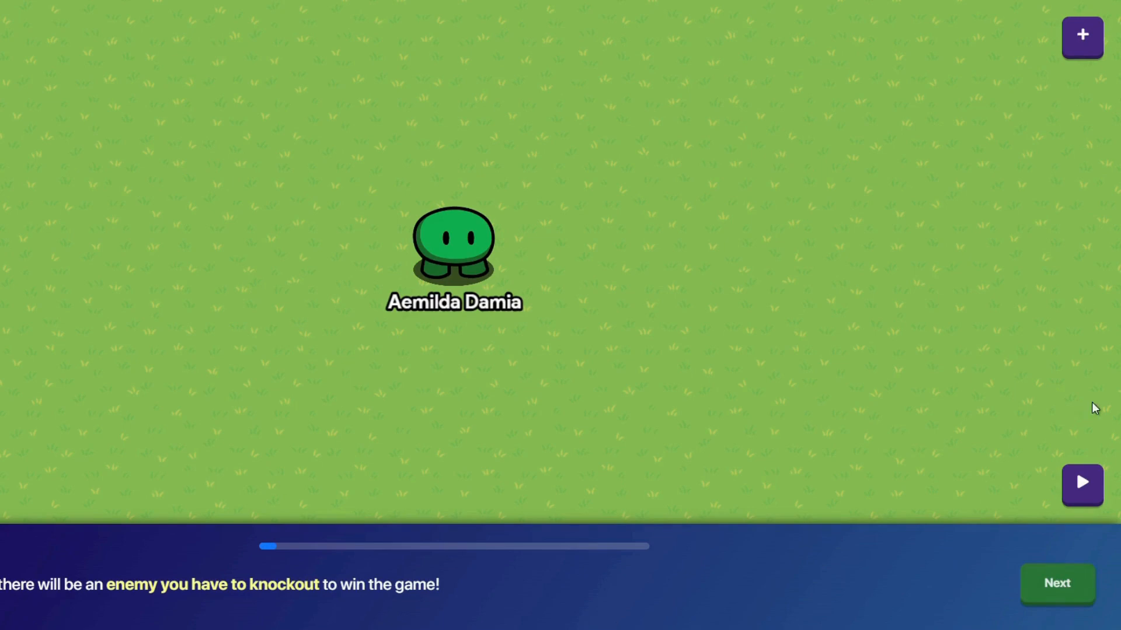
click(1081, 35)
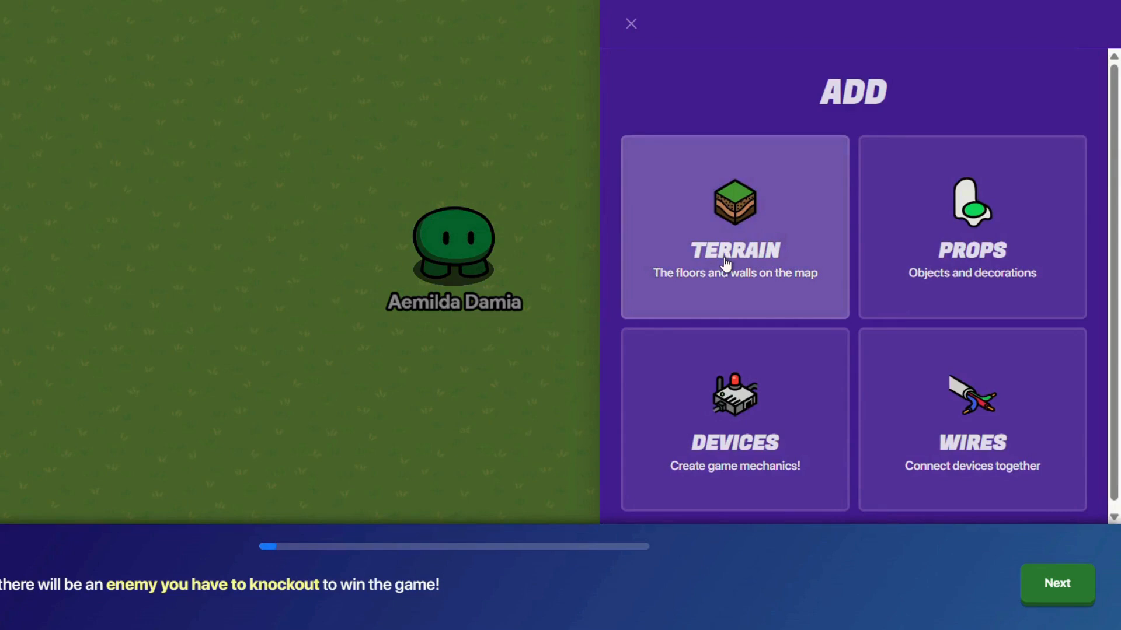
Paint a patch of Snow floor terrain across the grass.
click(723, 258)
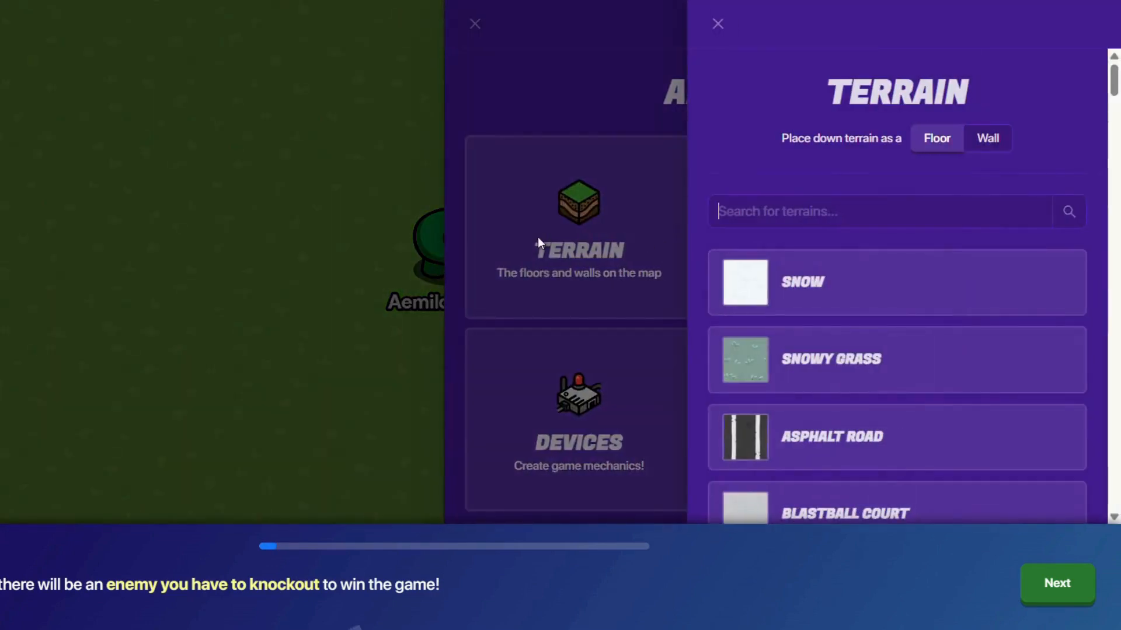
click(717, 312)
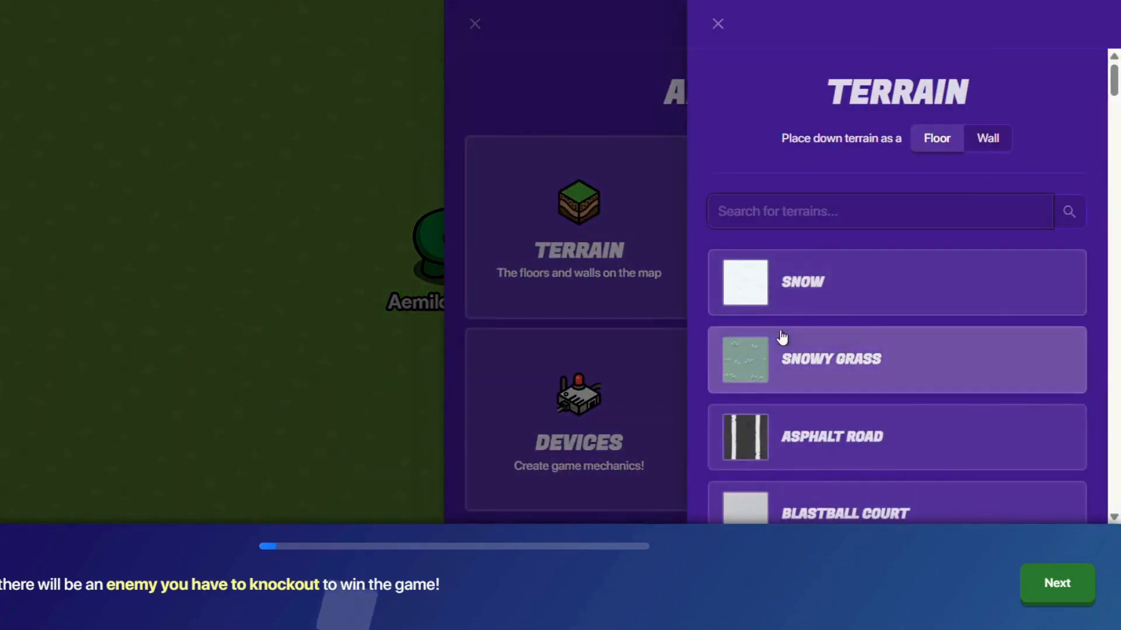
click(721, 306)
mouse_move(169, 185)
mouse_down()
mouse_move(554, 186)
mouse_move(601, 397)
mouse_move(204, 210)
mouse_move(184, 339)
mouse_move(212, 350)
mouse_move(418, 266)
mouse_move(563, 281)
mouse_up()
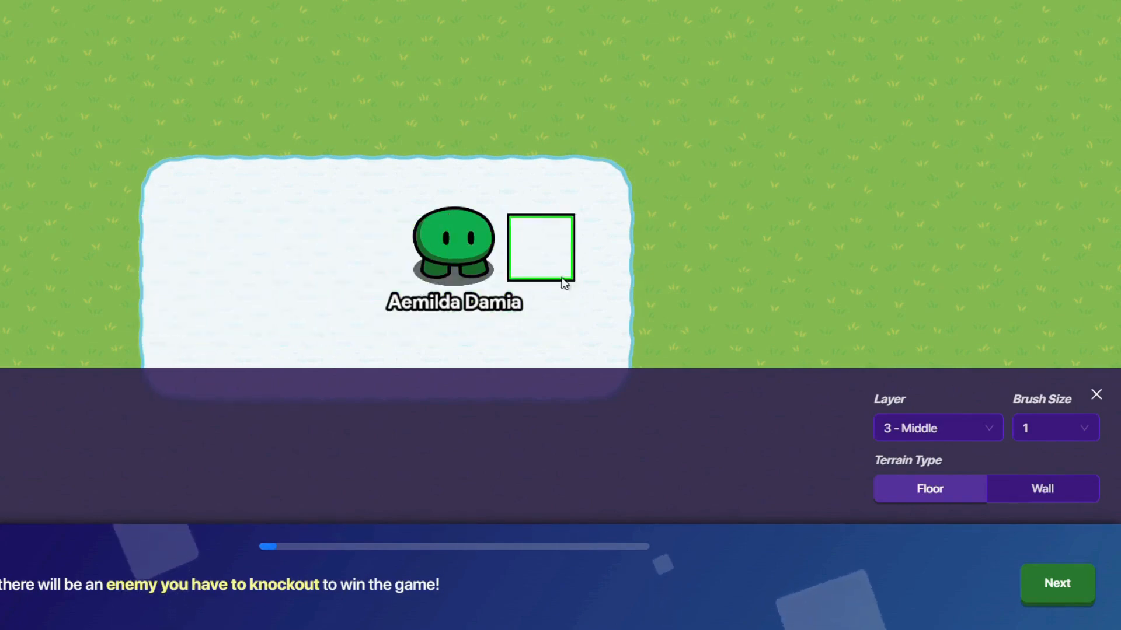
click(1058, 582)
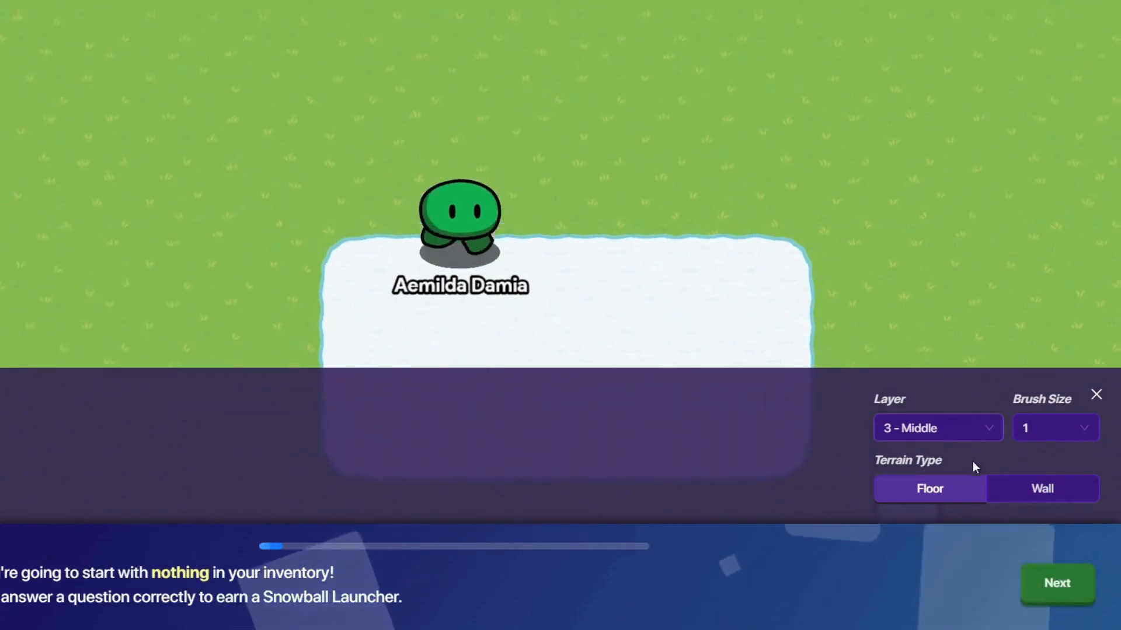
click(1050, 577)
click(1096, 396)
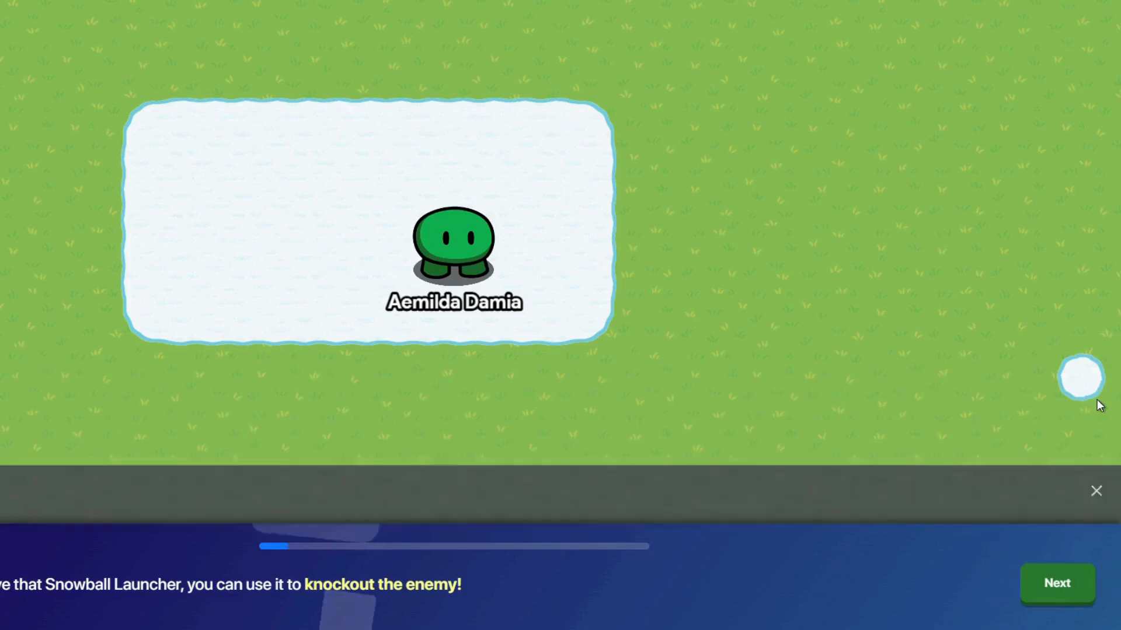
click(1056, 584)
Place a Snowy Tree prop at the snow patch's top-left corner and walk beside it.
click(1082, 33)
click(962, 294)
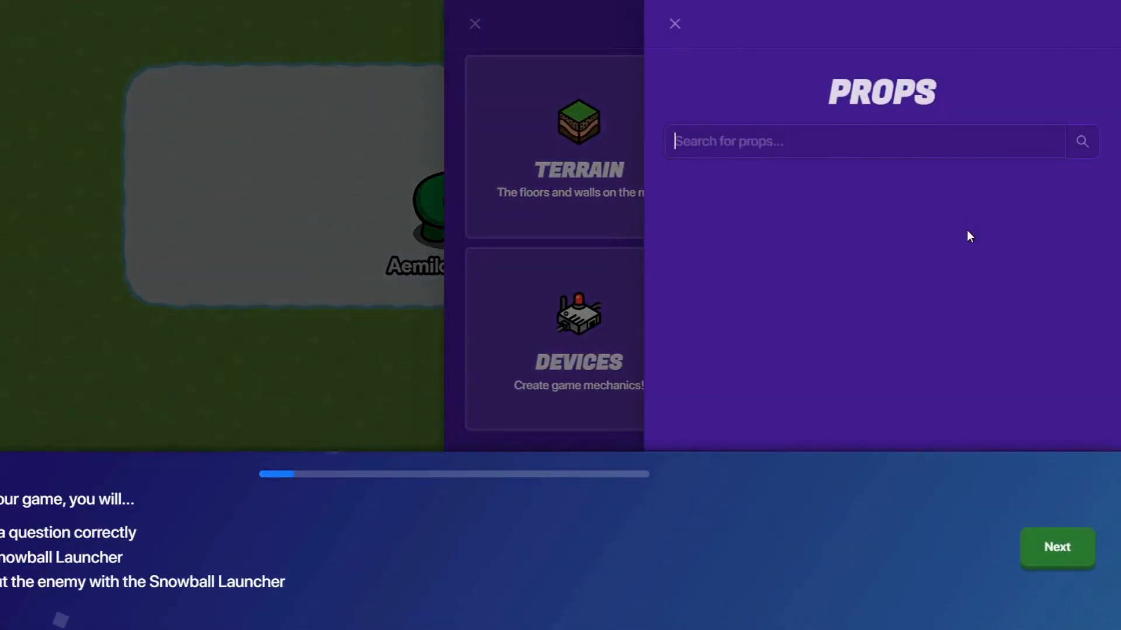
scroll(901, 195, down, 2)
click(980, 333)
click(209, 120)
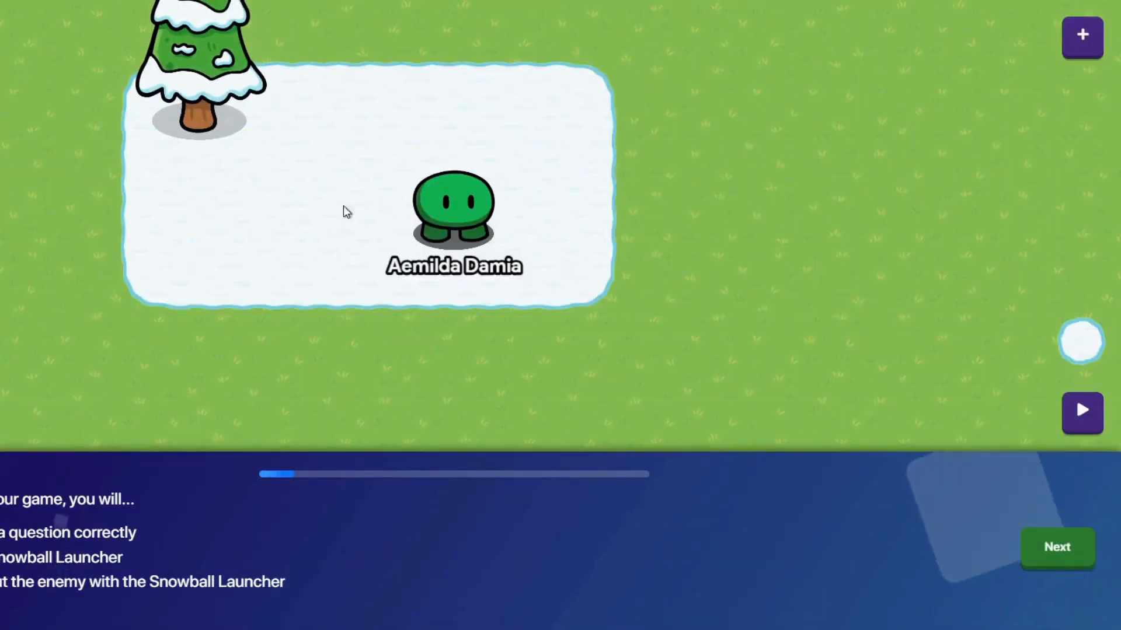
key(w)
key(a)
key(s)
key(d)
key(w)
key(a)
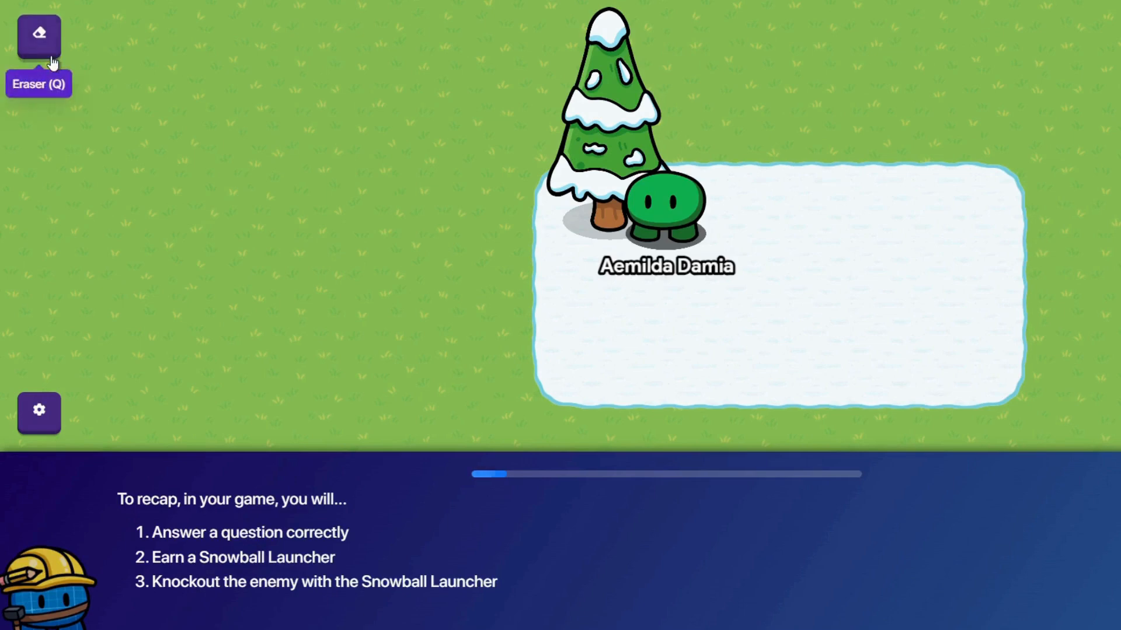
Erase the right part of the snow patch with the Eraser.
click(40, 35)
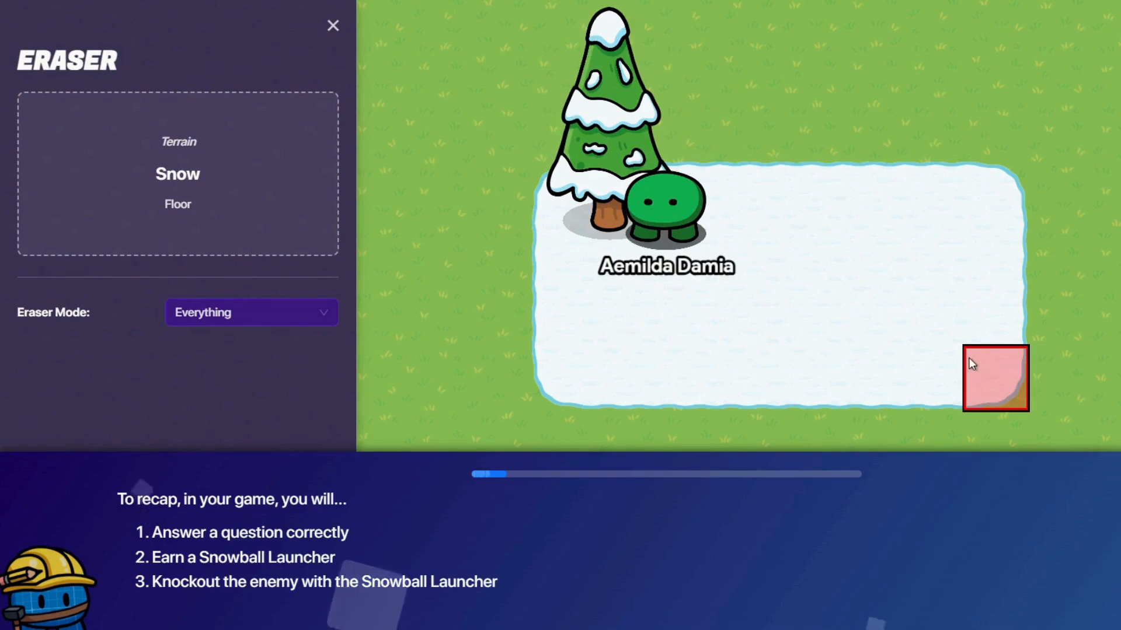
mouse_move(969, 358)
mouse_down()
mouse_move(955, 200)
mouse_move(945, 204)
mouse_move(973, 210)
mouse_move(904, 376)
mouse_move(621, 385)
mouse_move(706, 388)
mouse_move(805, 340)
mouse_move(850, 216)
mouse_move(890, 280)
mouse_move(870, 252)
mouse_up()
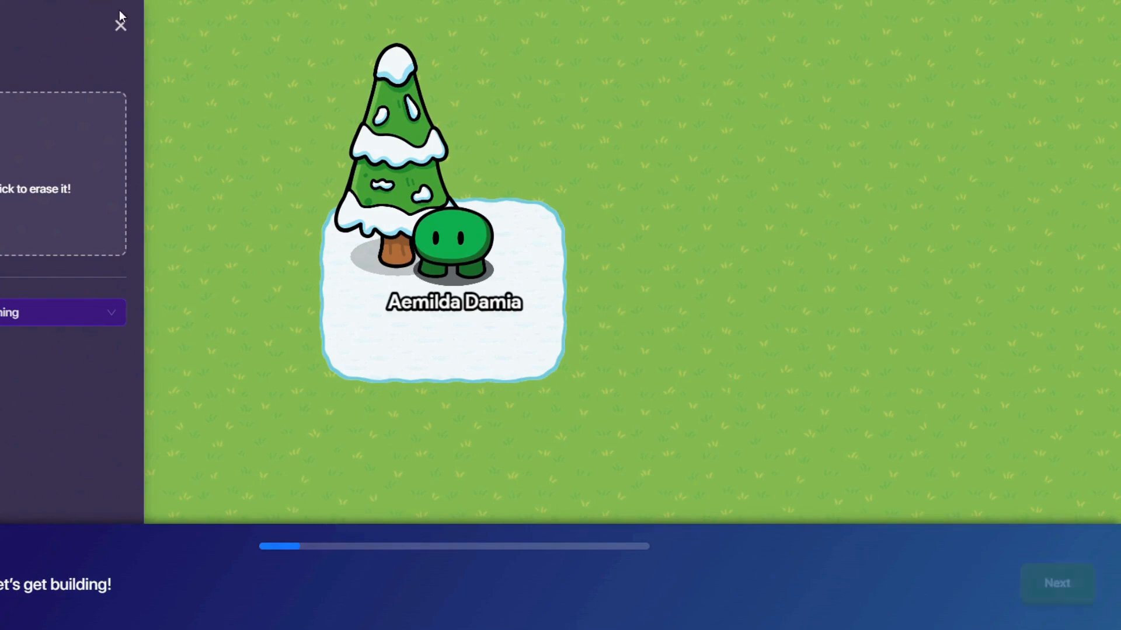
click(119, 26)
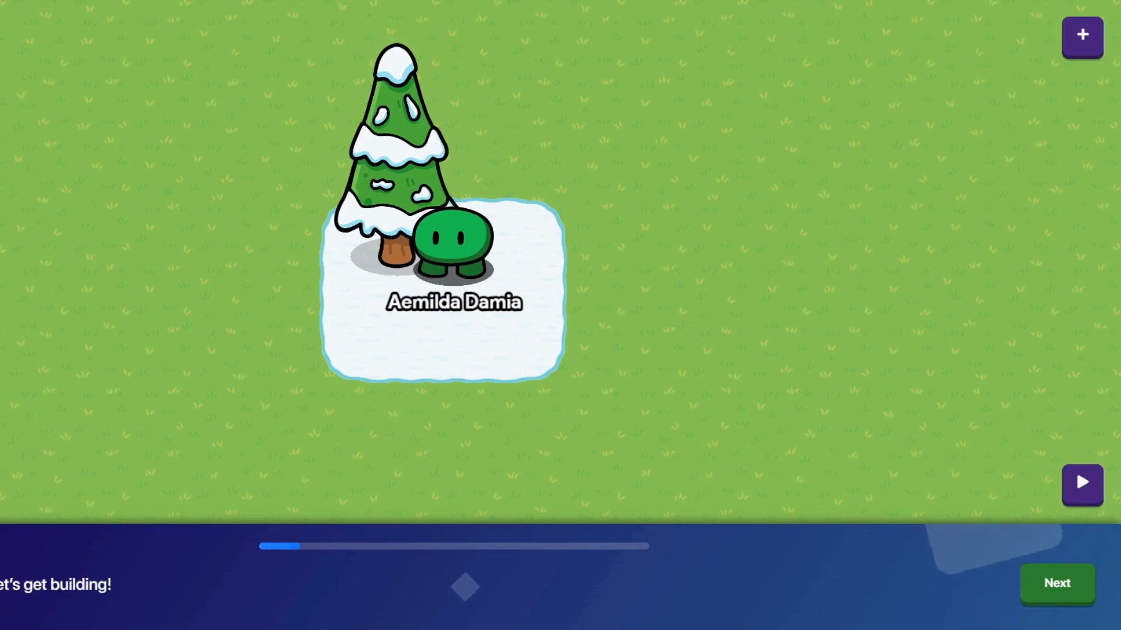
Play-test the map by walking onto the snow patch and around the tree, then end the game.
click(1081, 484)
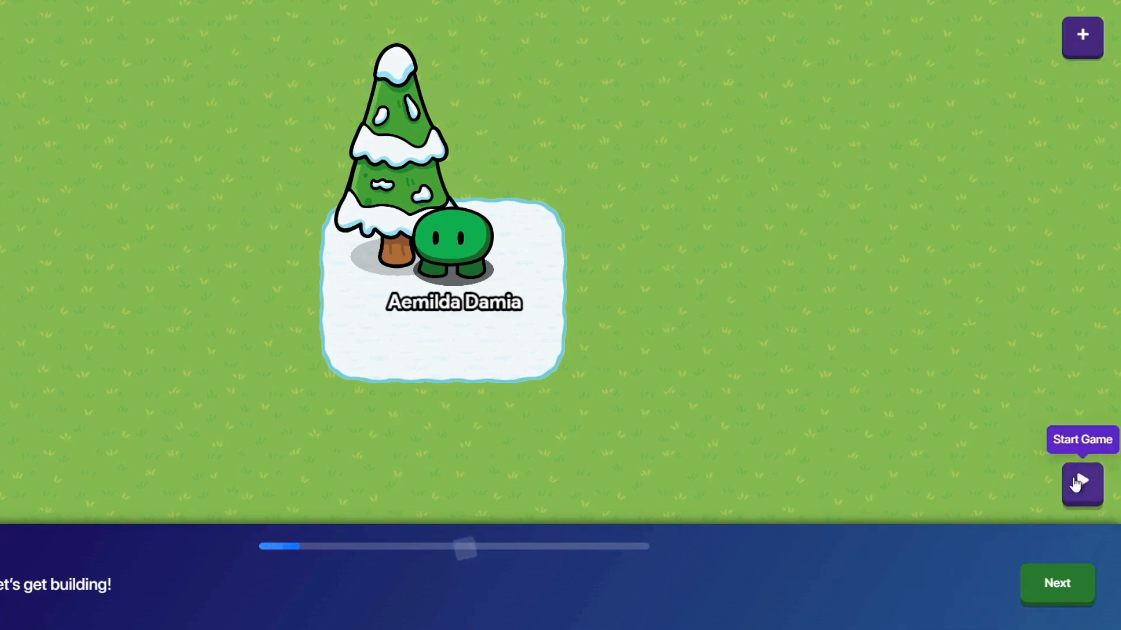
key(d)
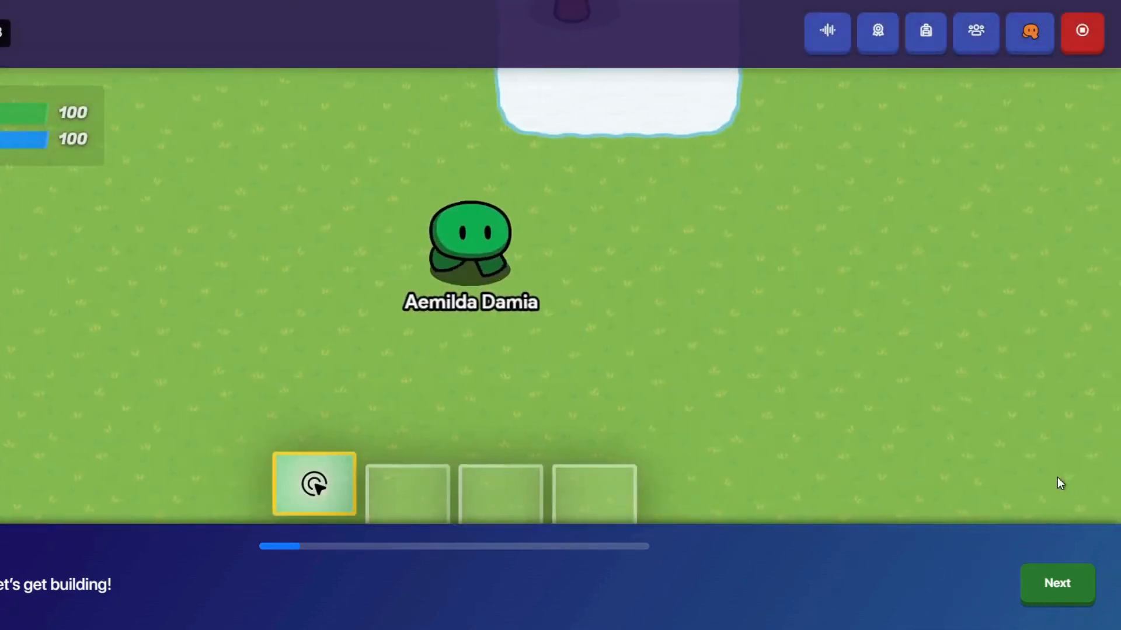
key(w)
key(d)
key(w)
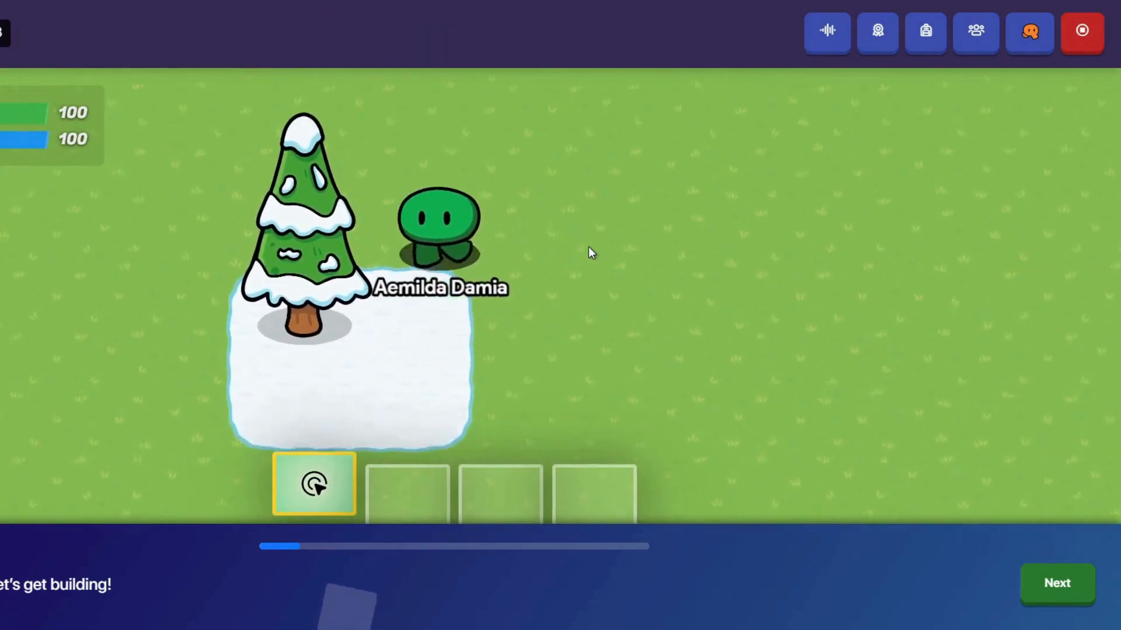
key(a)
key(s)
key(w)
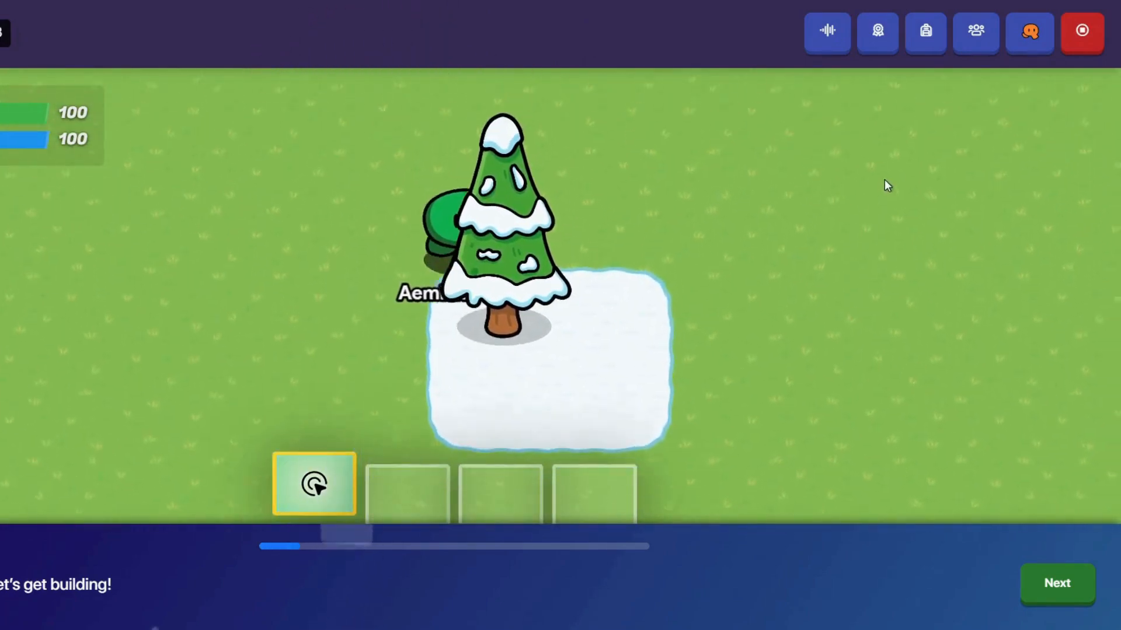
key(d)
key(s)
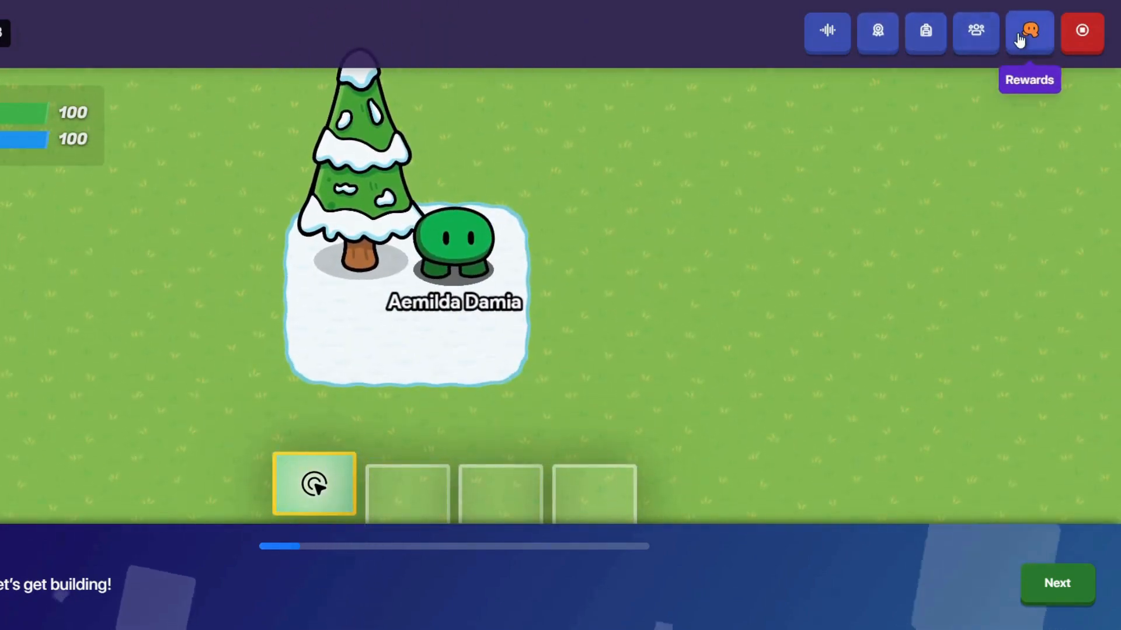
click(1070, 46)
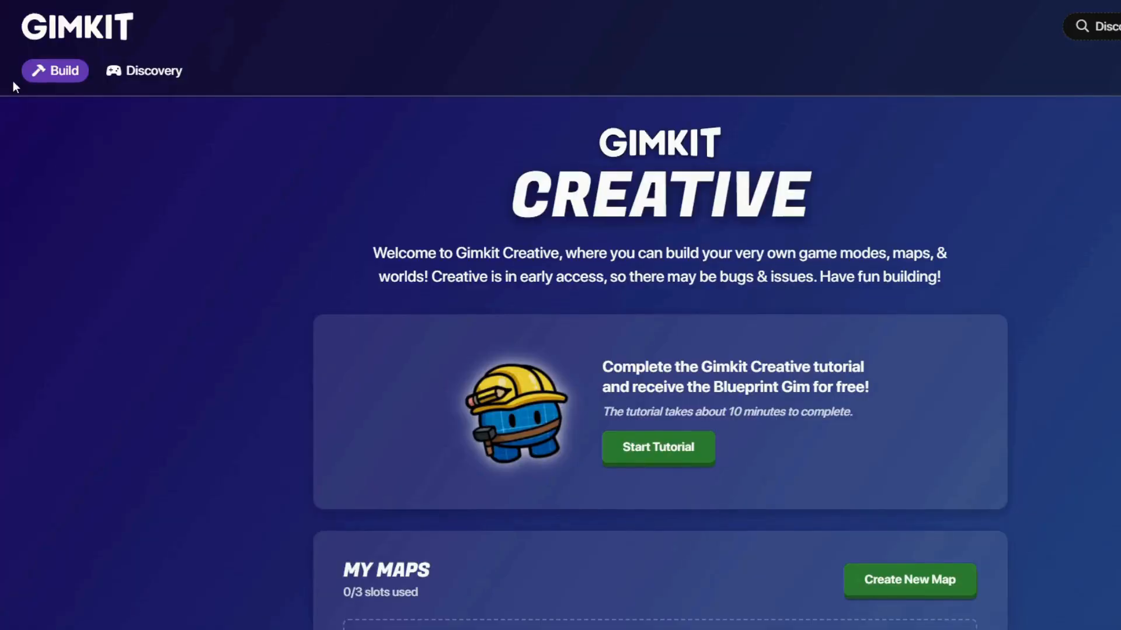
Browse Trending and Community Picks maps and open DOORS: THE HOTEL V1.1.
click(148, 75)
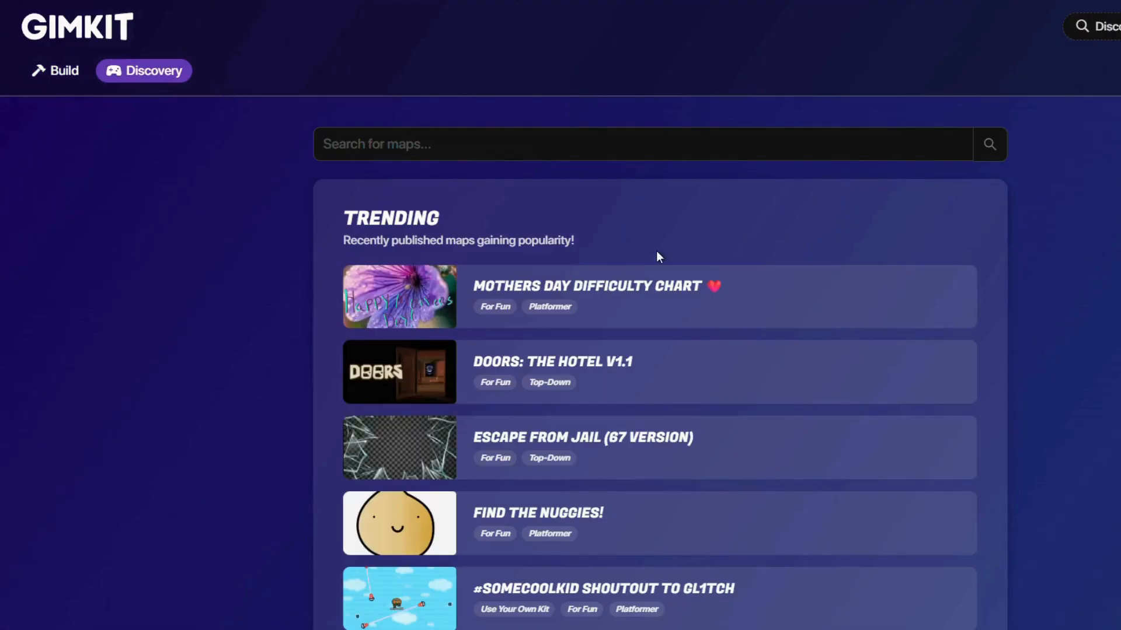
scroll(730, 257, down, 2)
scroll(733, 261, down, 8)
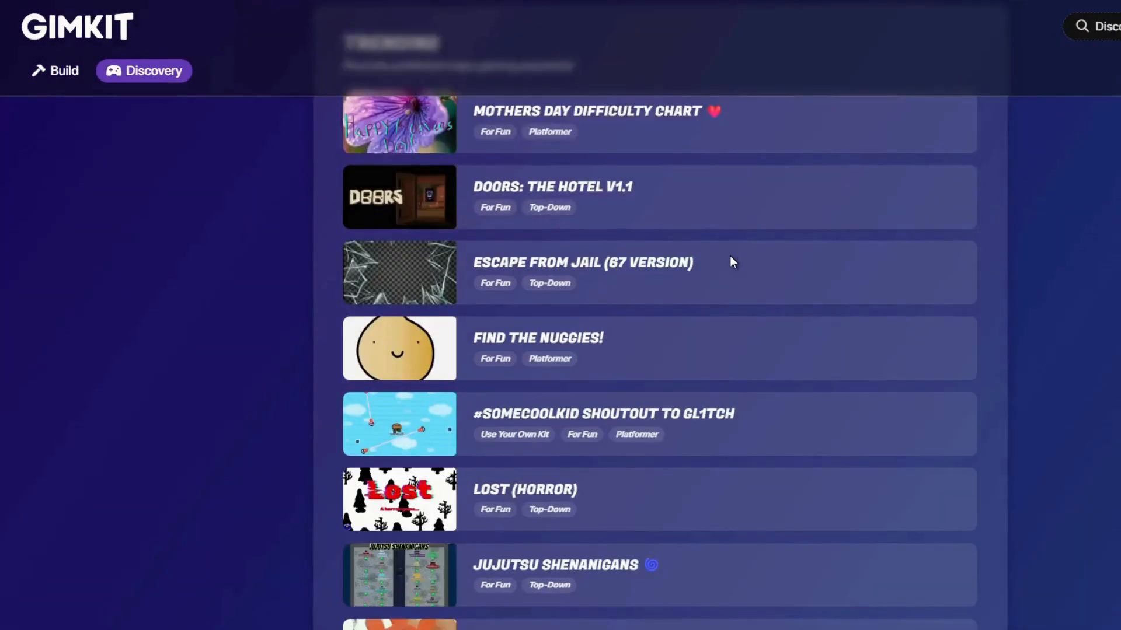
scroll(730, 256, down, 3)
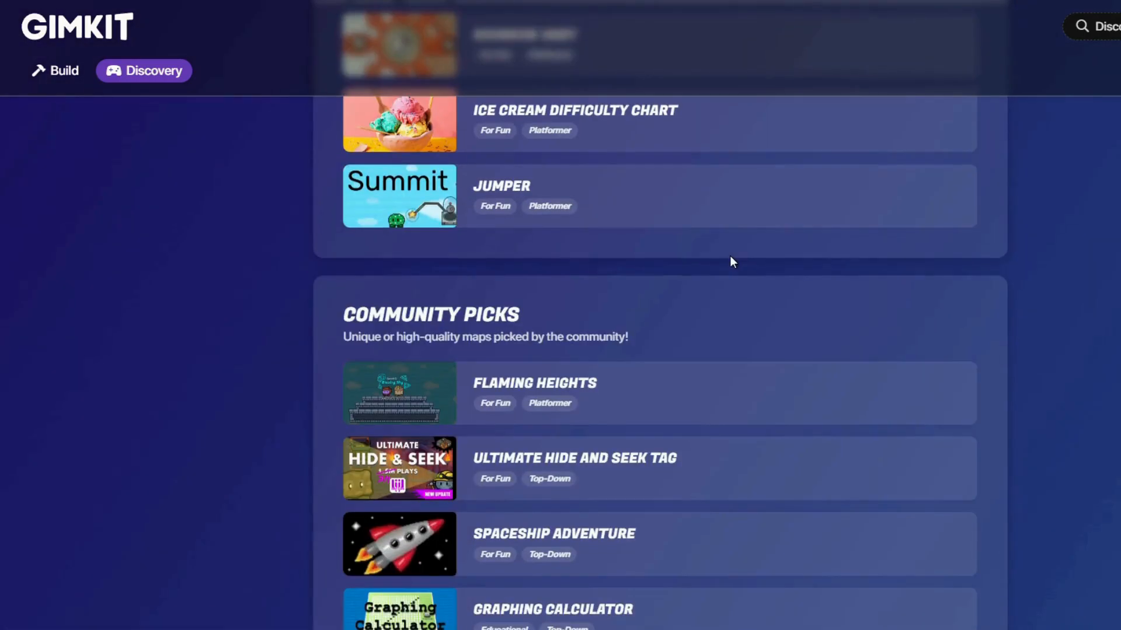
scroll(727, 257, up, 13)
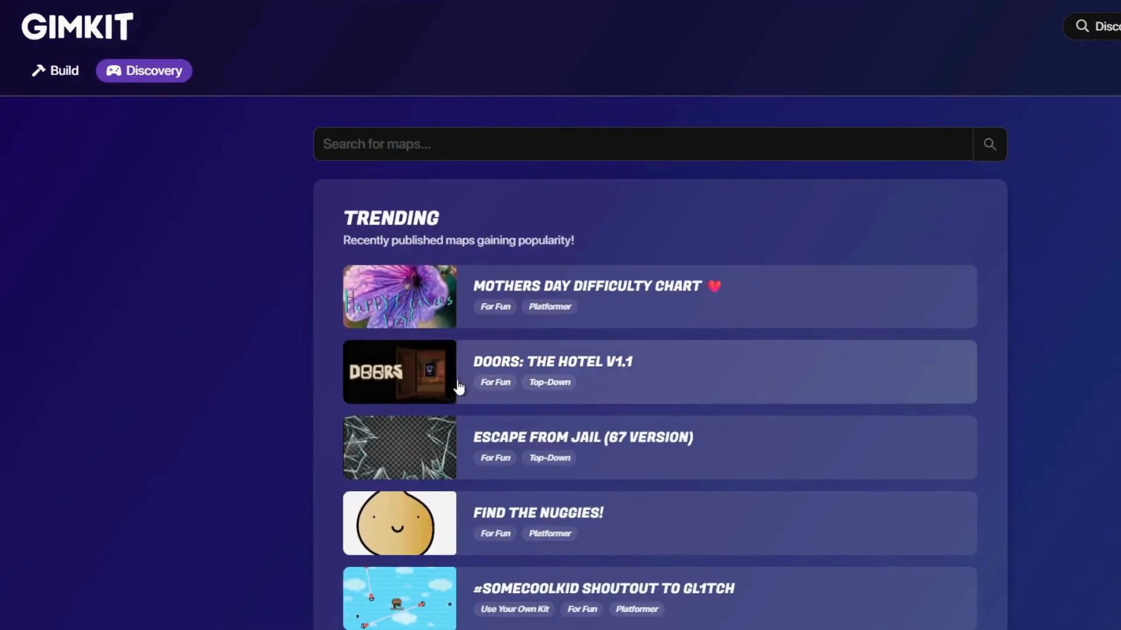
click(434, 370)
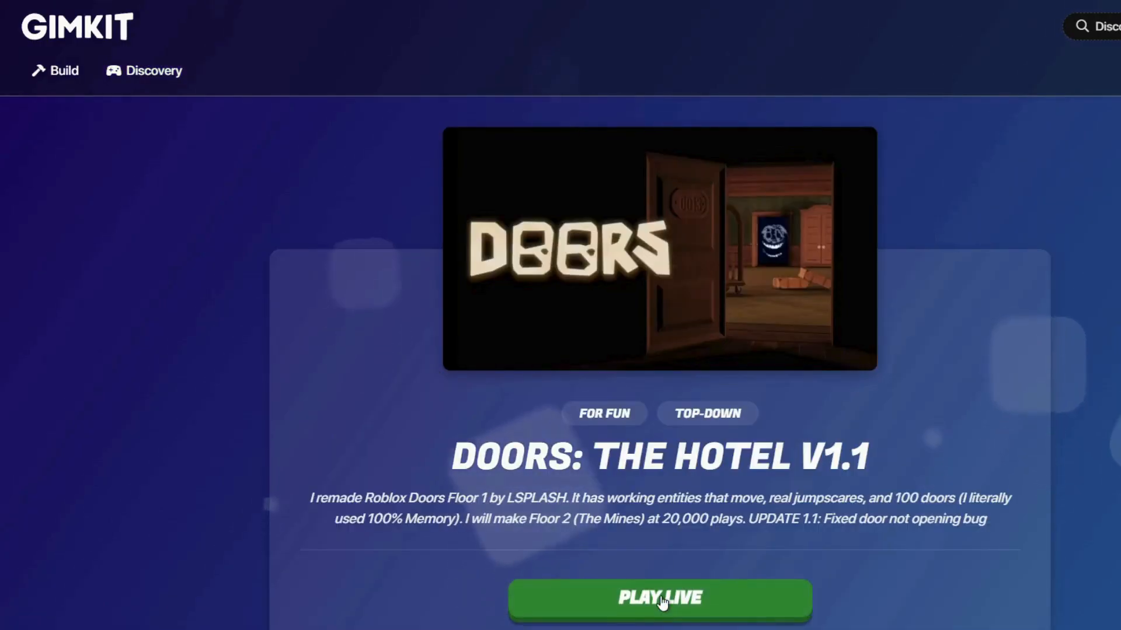